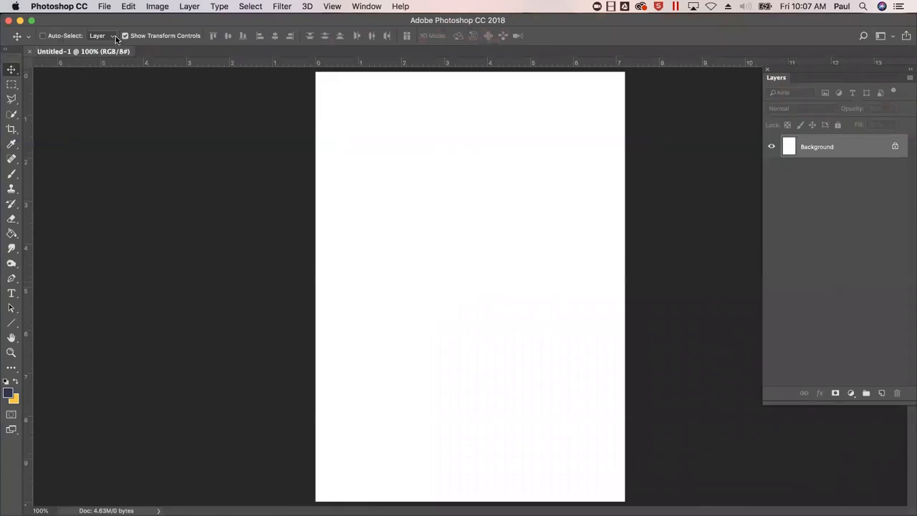
Step: Start the Merge to HDR Pro automation and move its source files dialog clear of the layers list
left_click(106, 7)
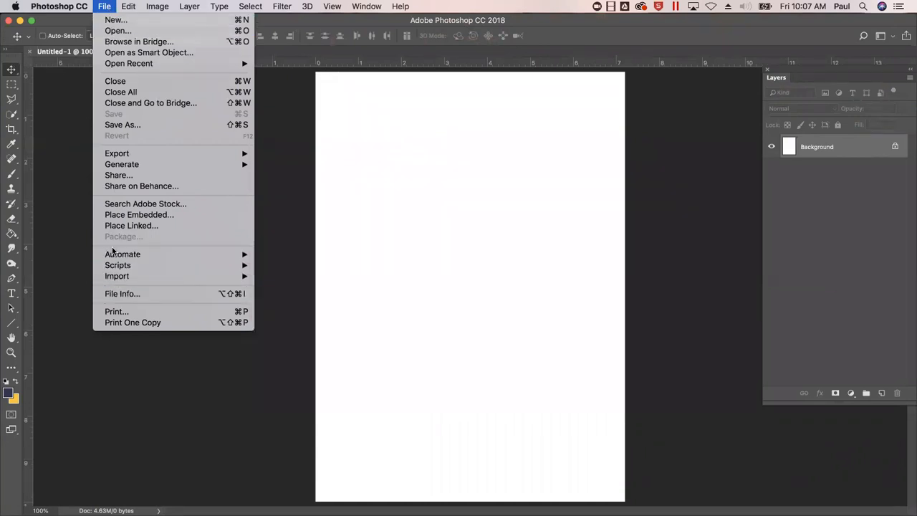
mouse_move(134, 260)
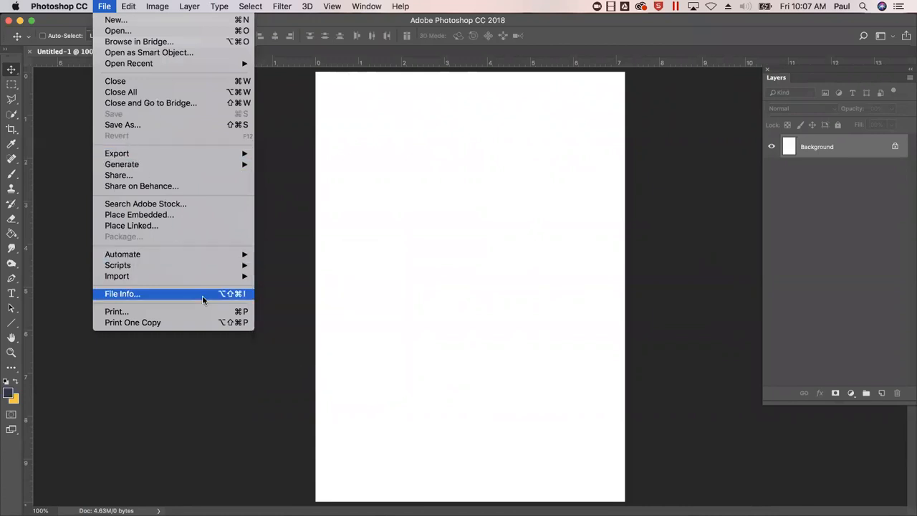
mouse_move(206, 256)
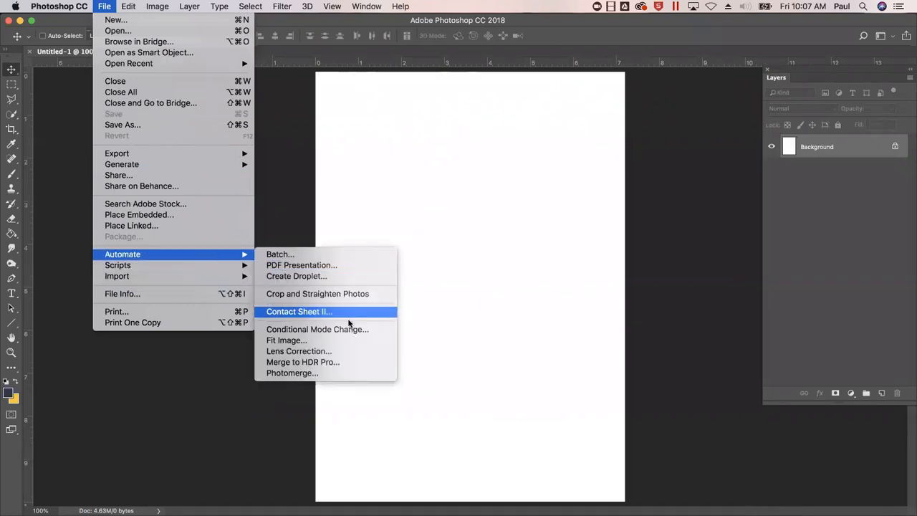
left_click(348, 364)
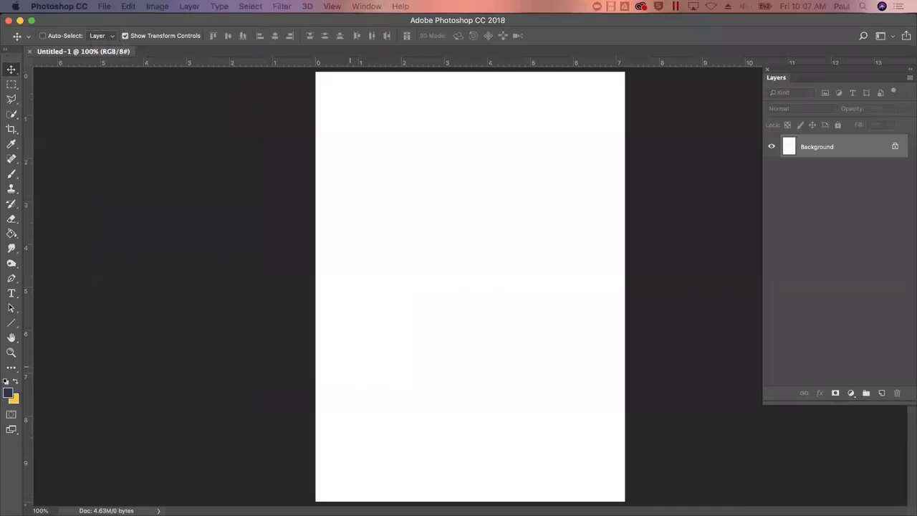
left_click_drag(534, 154, 258, 145)
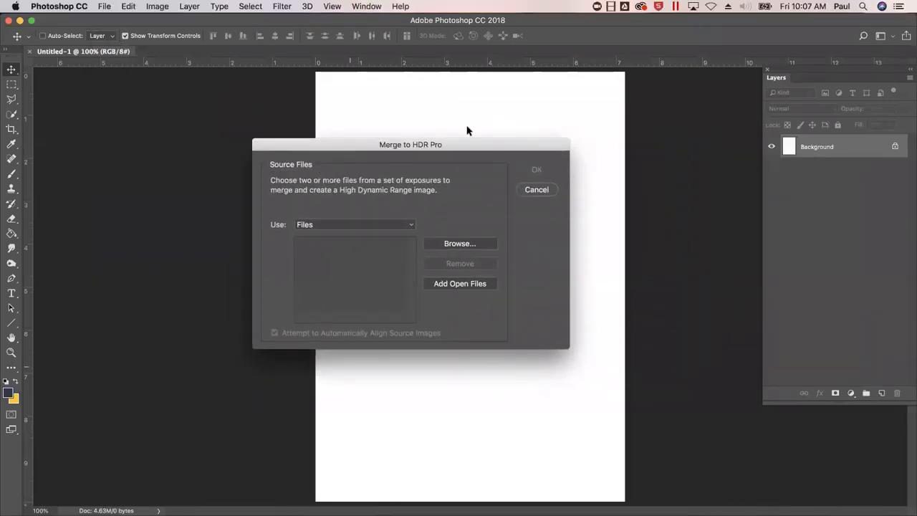
Step: Add IMG_6380.CR2 and IMG_6381.CR2 from the Webby folder as the source files for the HDR merge
left_click(476, 243)
left_click(329, 24)
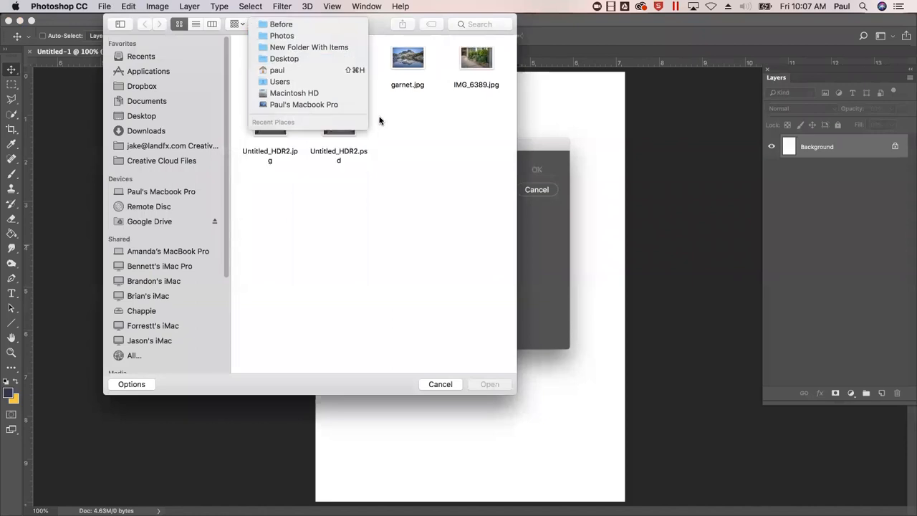
left_click(300, 58)
double_click(393, 61)
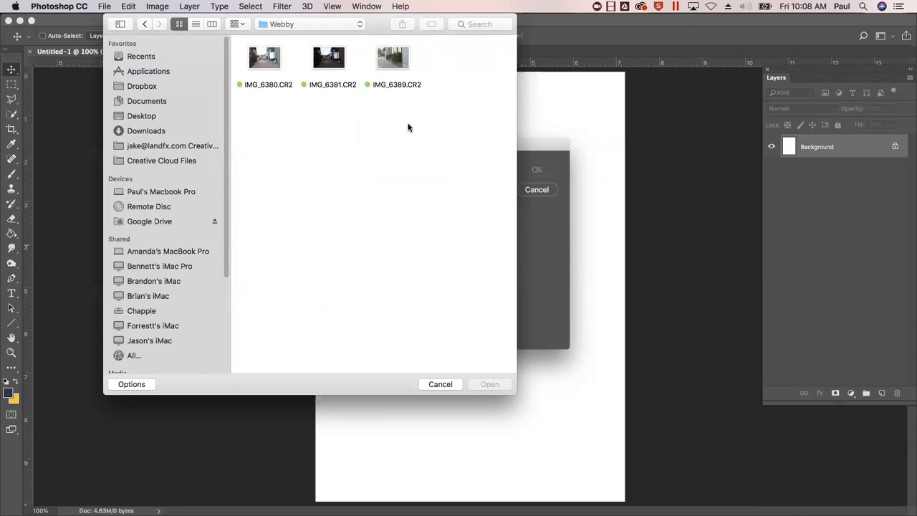
left_click_drag(339, 108, 261, 63)
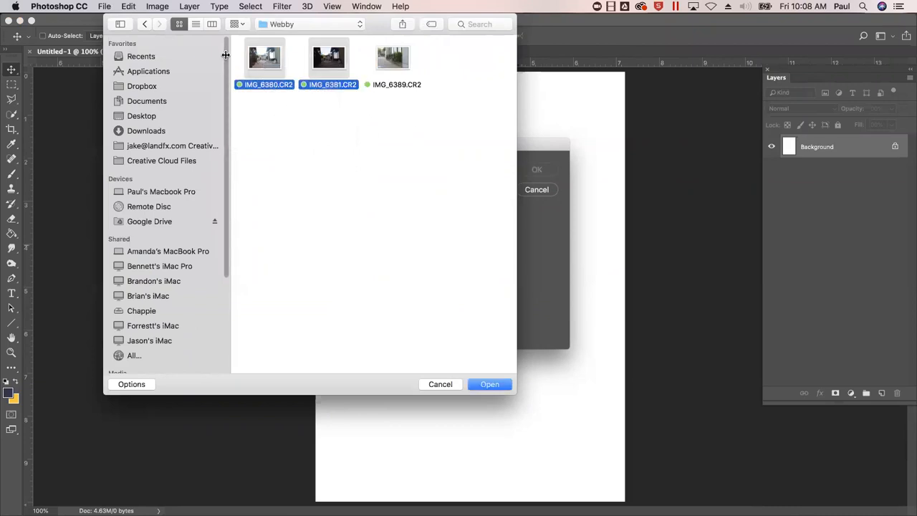
left_click(489, 387)
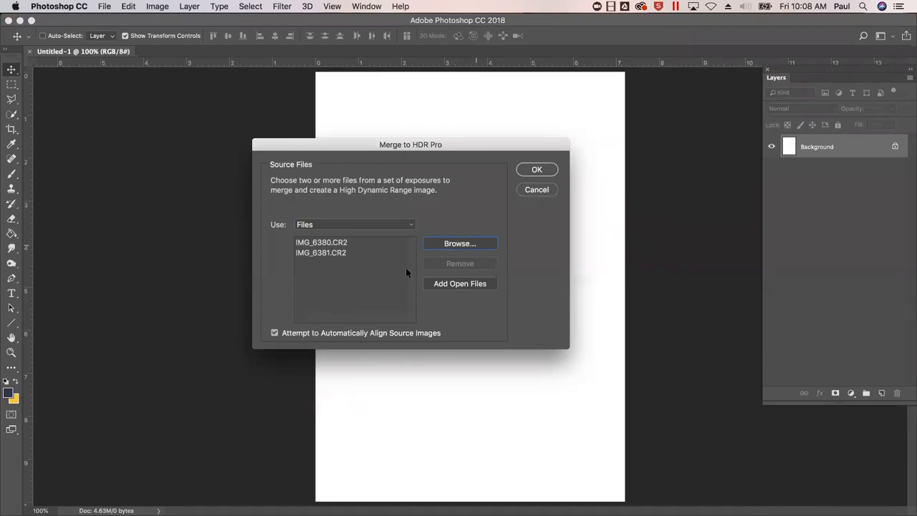
Step: Run the merge using individual files as the source and reposition the merge window so all its controls are reachable
left_click(344, 225)
left_click(358, 210)
left_click(548, 170)
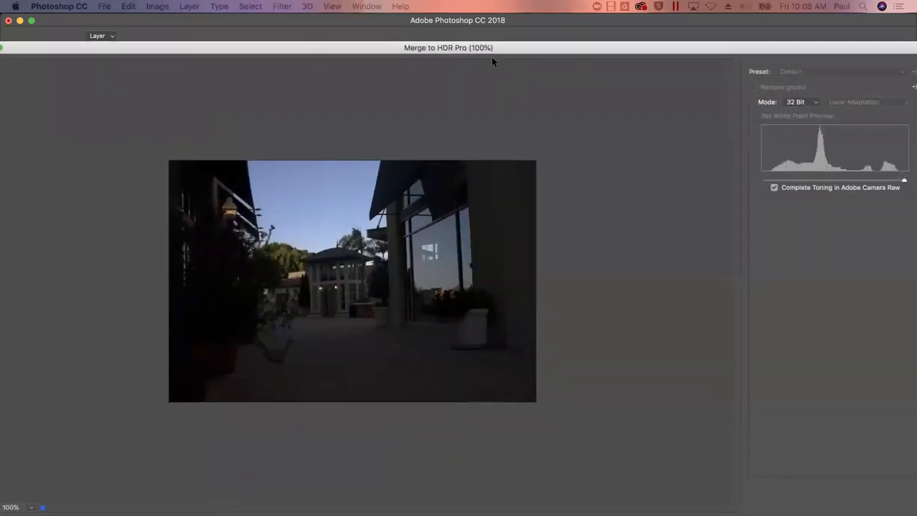
double_click(368, 23)
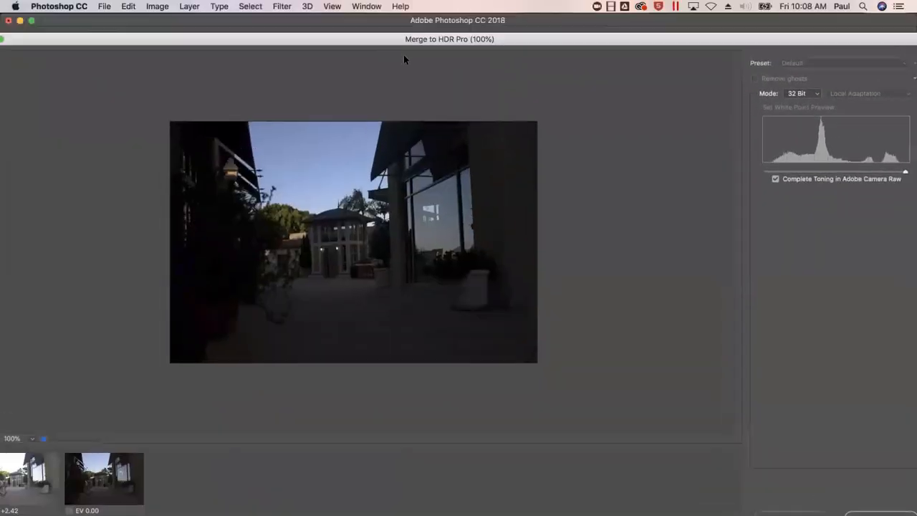
mouse_move(194, 55)
left_mouse_down()
mouse_move(501, 91)
mouse_move(198, 38)
left_mouse_up()
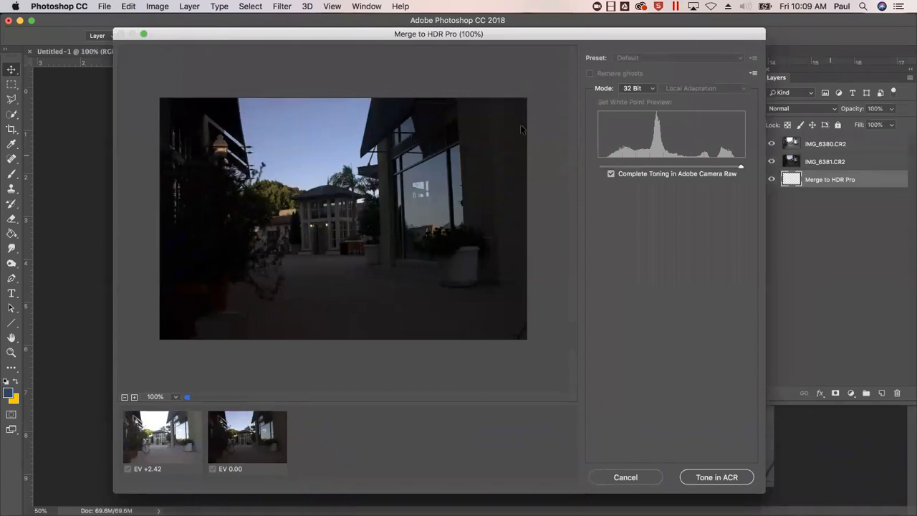
Step: Compare the merge in 16 Bit and 8 Bit modes and return the mode to 32 Bit
left_click(633, 89)
left_click(631, 101)
left_click(627, 87)
left_click(632, 97)
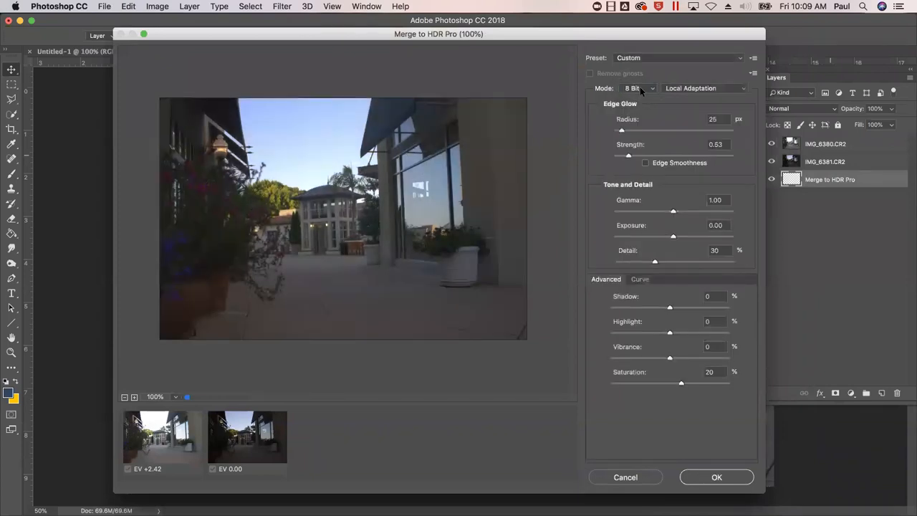
left_click(641, 90)
left_click(633, 79)
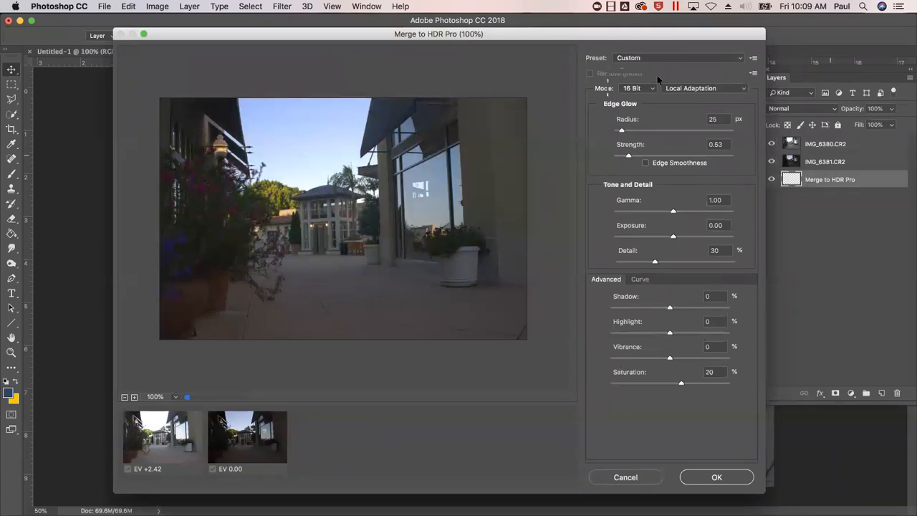
left_click(638, 88)
left_click(639, 79)
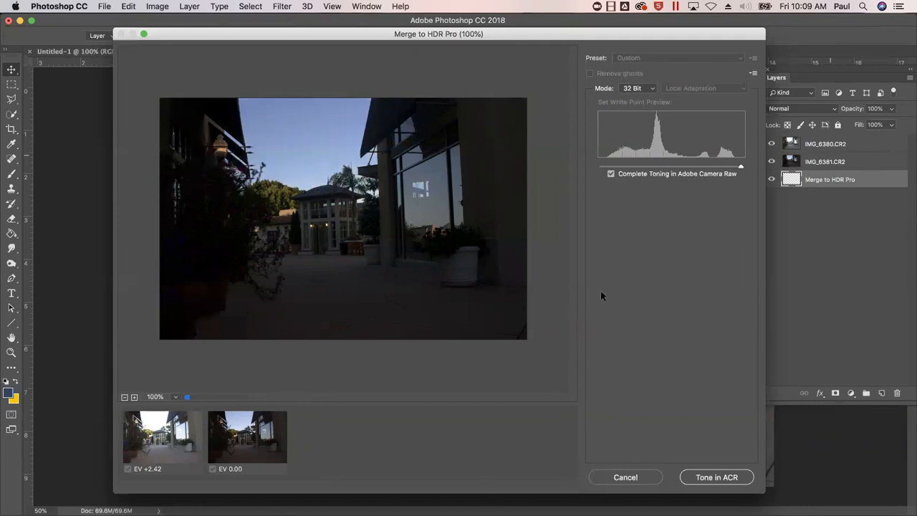
Step: Send the 32 Bit merge to Camera Raw for toning and apply the automatic basic adjustments
left_click(718, 478)
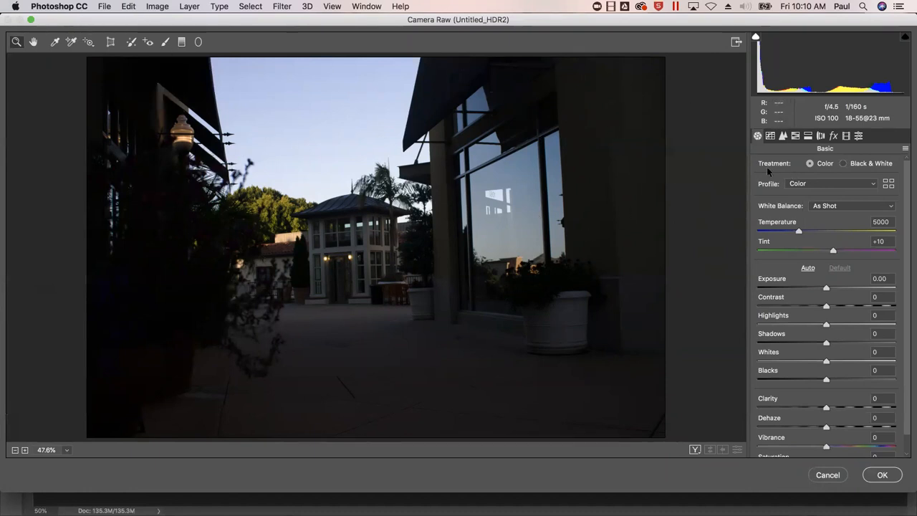
left_click(807, 268)
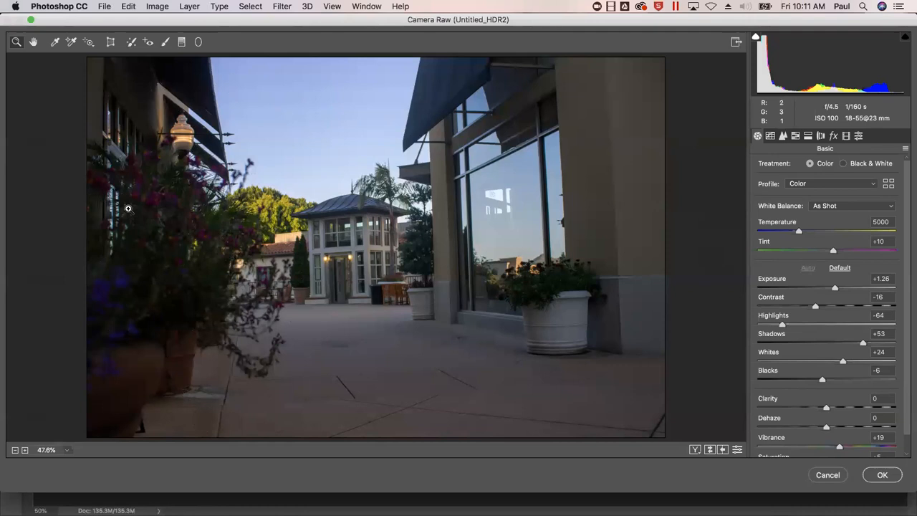
left_click_drag(398, 278, 358, 284)
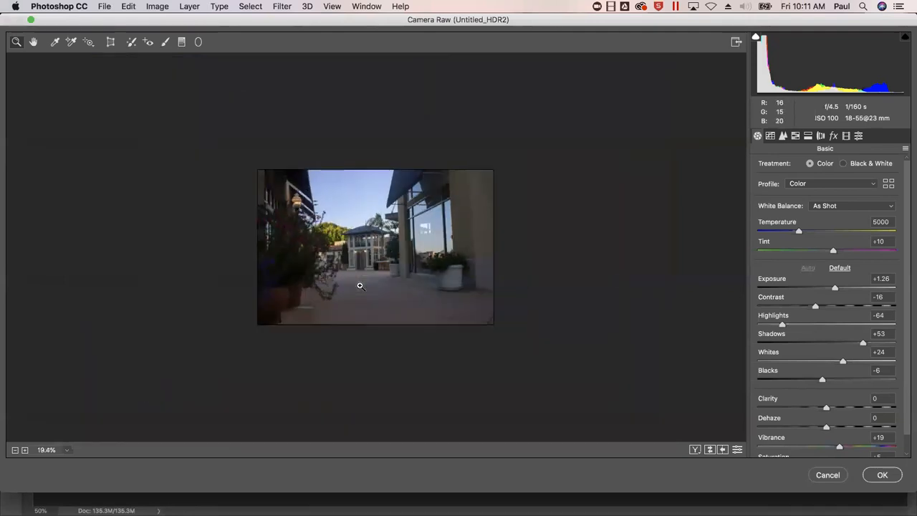
right_click(362, 287)
left_click(411, 337)
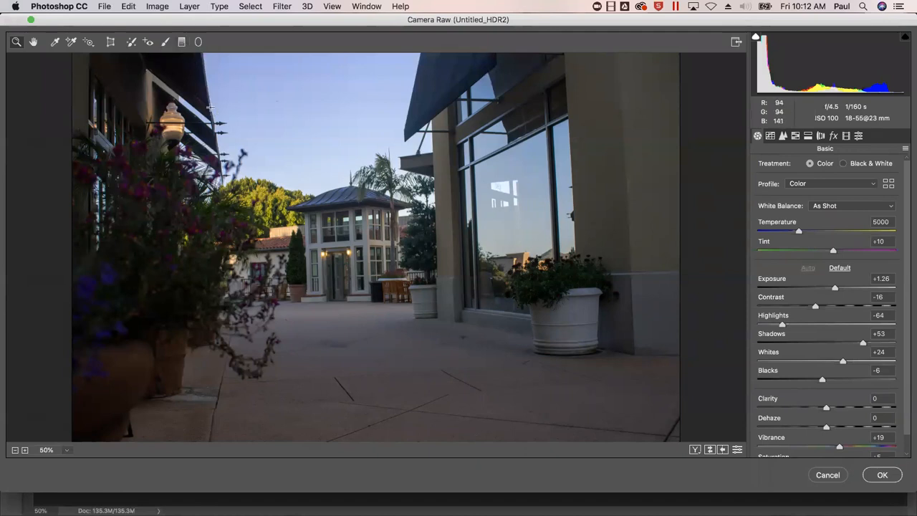
Step: Add a graduated filter from the photo's left edge across the flowers and set its exposure to +1.25
key("g")
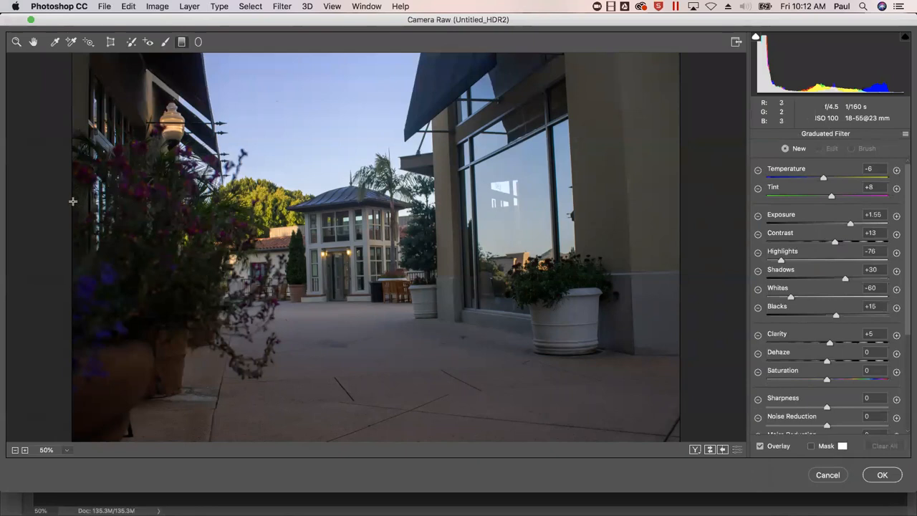
left_click_drag(69, 202, 225, 205)
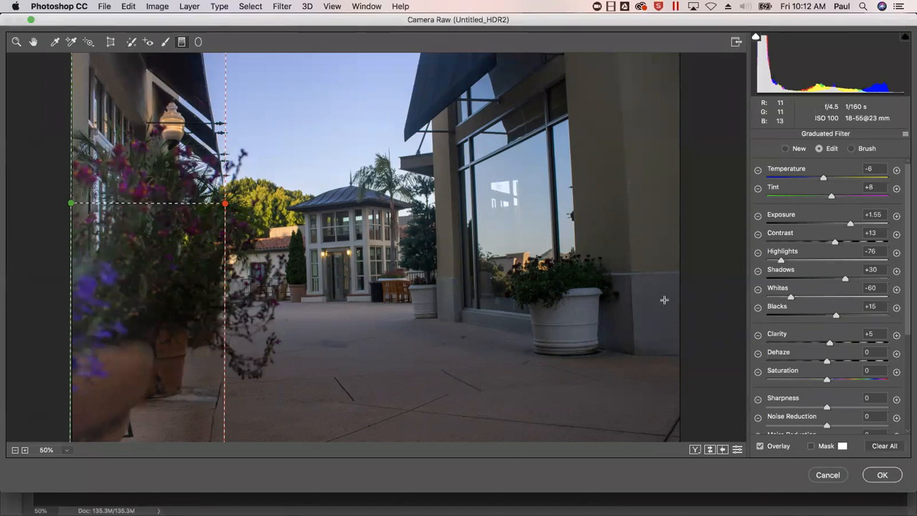
mouse_move(849, 225)
left_mouse_down()
mouse_move(805, 224)
mouse_move(857, 227)
mouse_move(836, 224)
mouse_move(844, 226)
left_mouse_up()
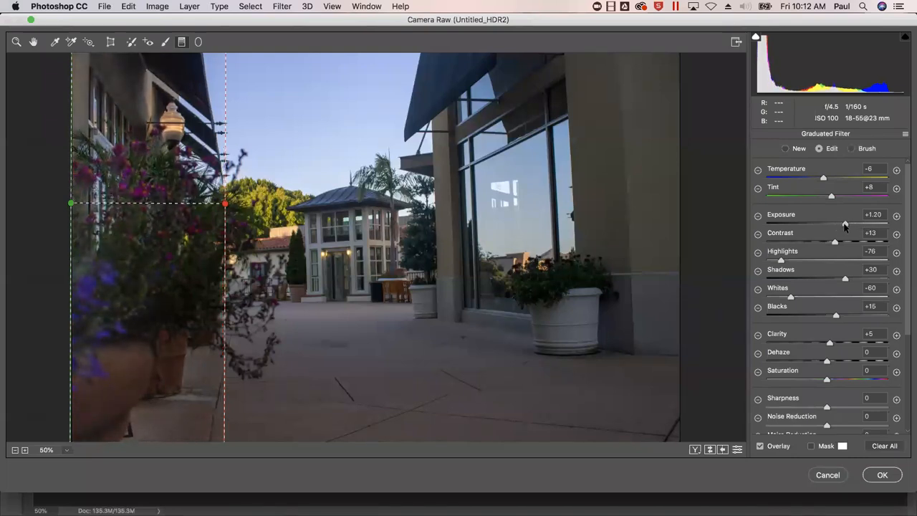
left_click_drag(845, 226, 845, 227)
Step: Add two graduated filters with exposure +1.25, one from the photo's bottom edge up into the sky, one from its right edge to the centre
left_click_drag(389, 438, 390, 131)
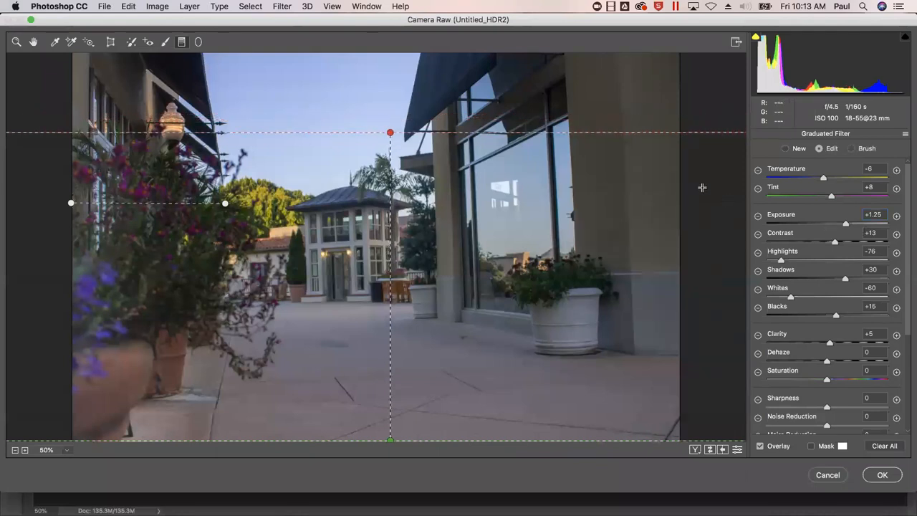
left_click_drag(682, 176, 404, 178)
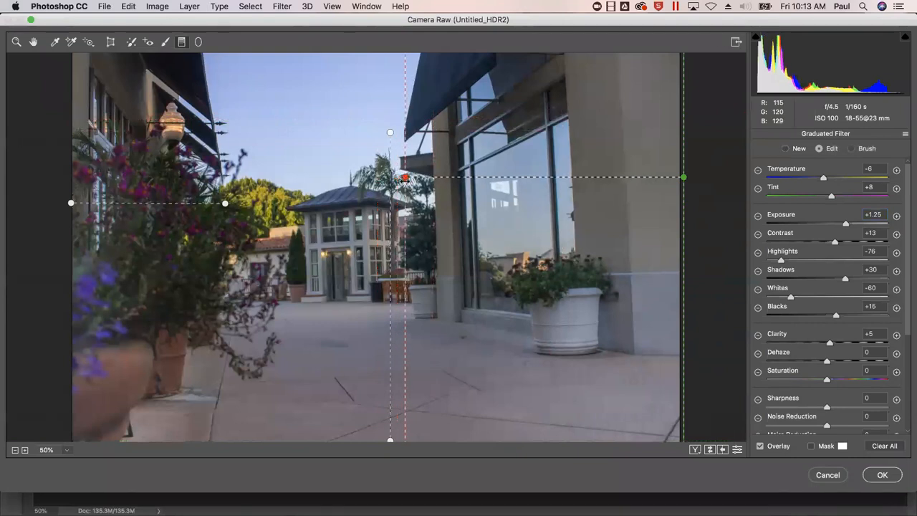
Step: Extend the graduated filter over the flowers to the pavilion and set its exposure to +0.45
left_click_drag(225, 204, 328, 208)
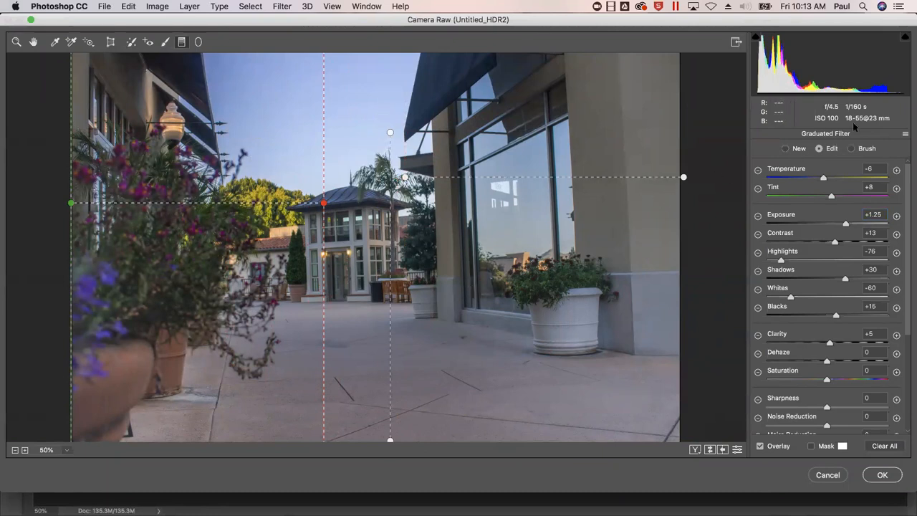
left_click_drag(845, 225, 827, 224)
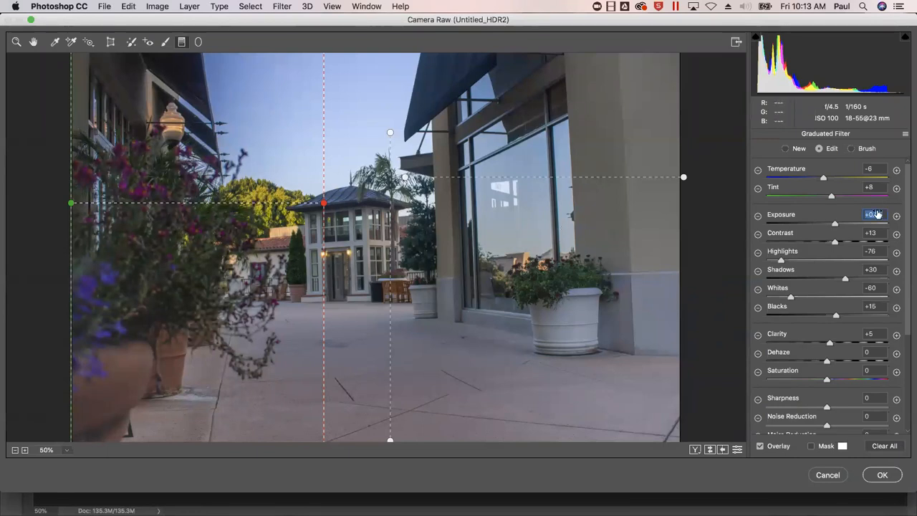
left_click_drag(824, 225, 829, 224)
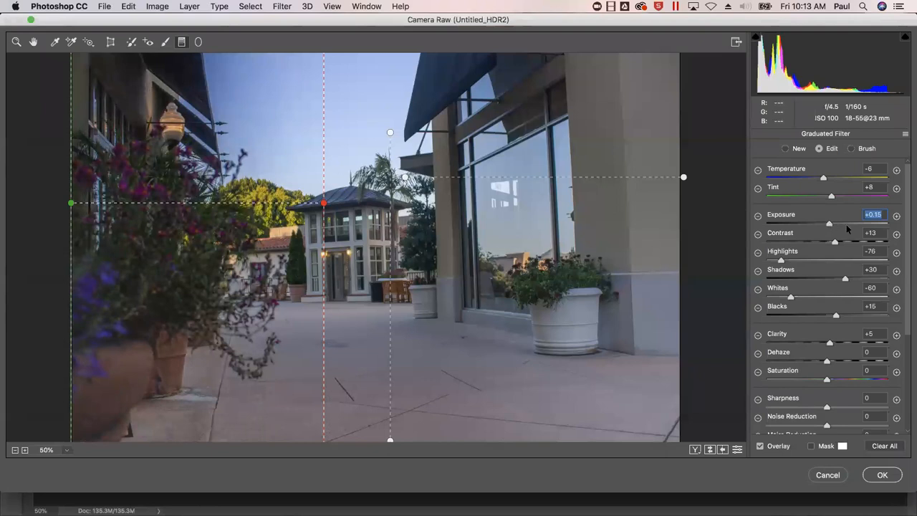
scroll(825, 318, "down", 3)
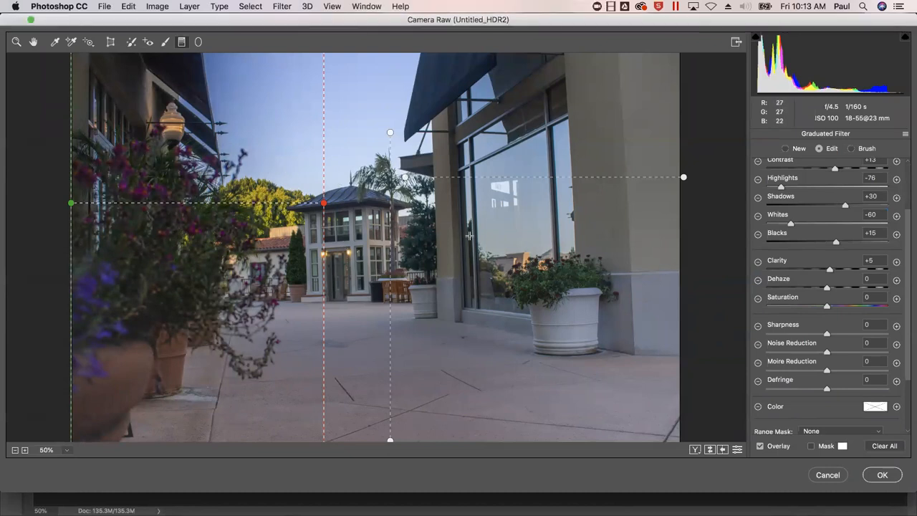
scroll(832, 220, "up", 3)
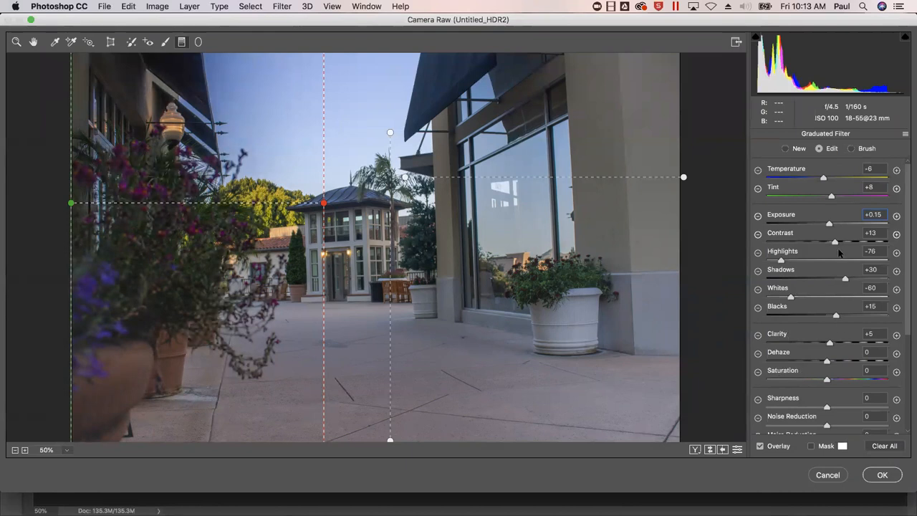
left_click_drag(829, 224, 833, 226)
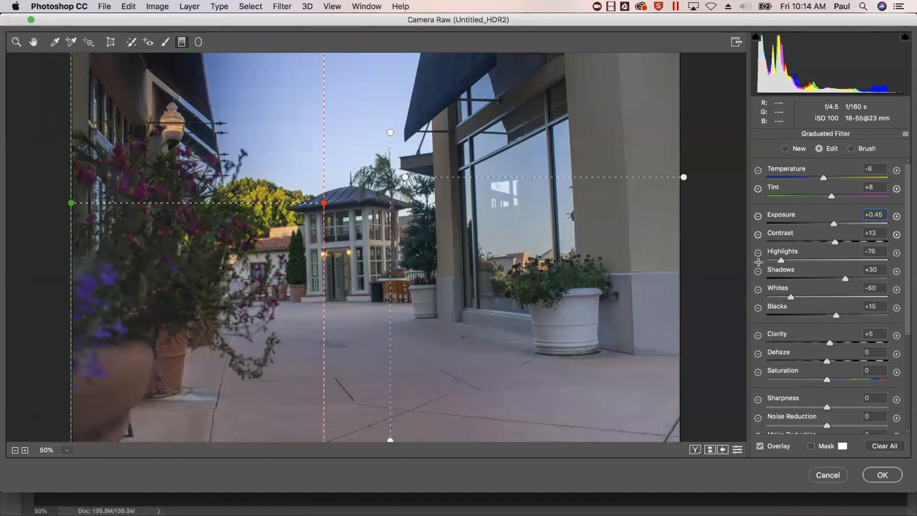
Step: Set up the Adjustment Brush with size 25, feather 56 and flow 40
left_click(16, 43)
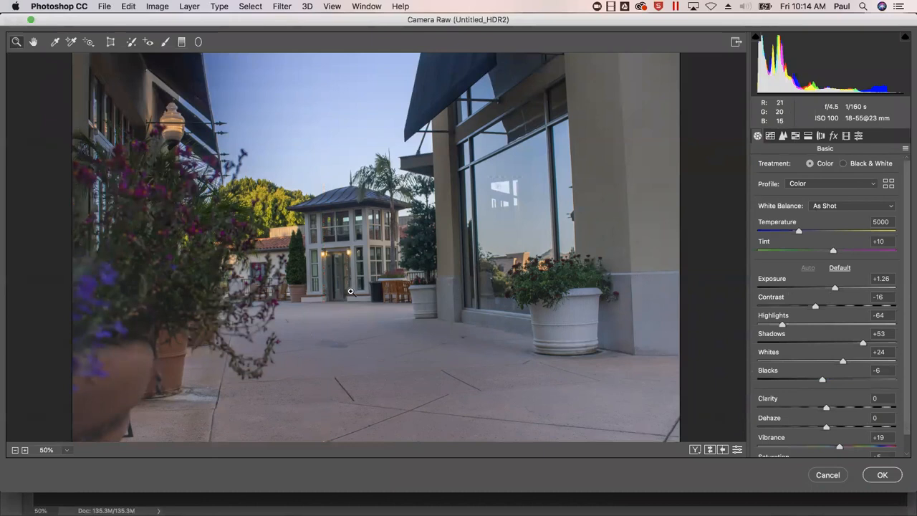
mouse_move(373, 240)
left_mouse_down()
mouse_move(377, 262)
mouse_move(381, 255)
left_mouse_up()
left_click(380, 256, "alt")
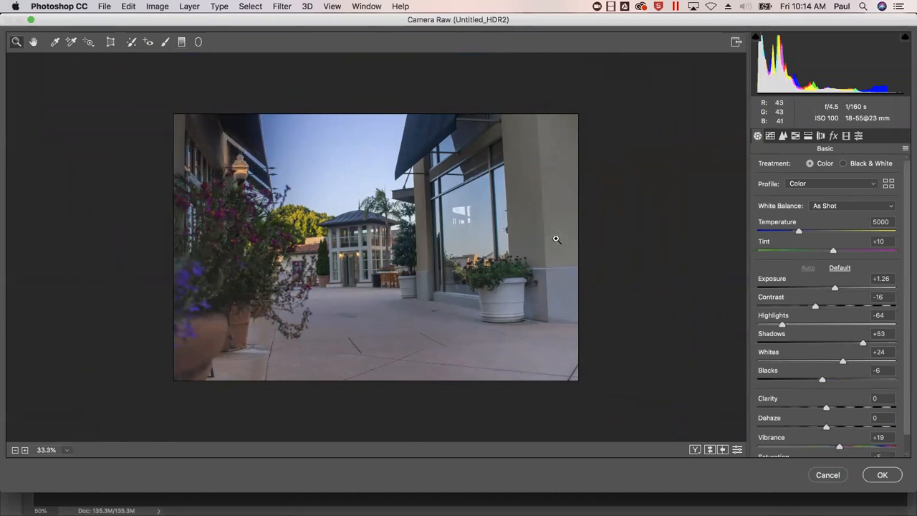
left_click(166, 43)
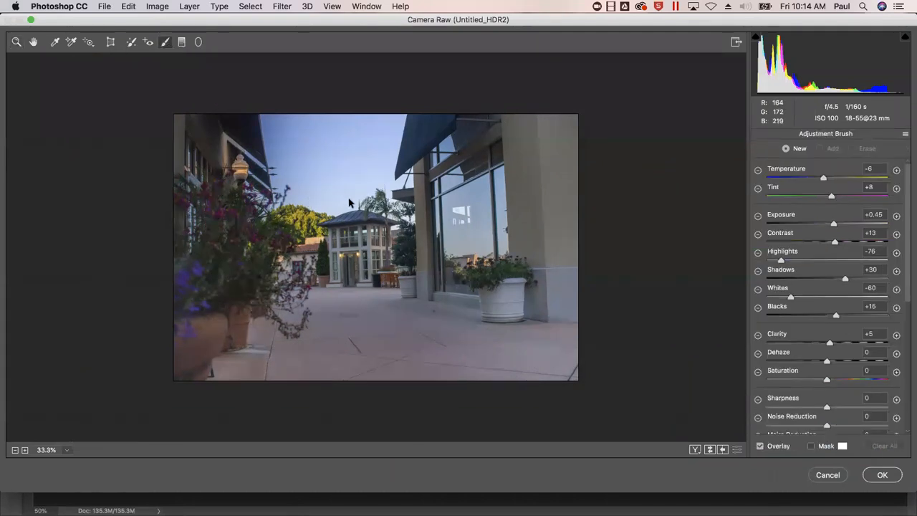
scroll(848, 221, "down", 5)
scroll(847, 254, "up", 5)
scroll(822, 286, "down", 5)
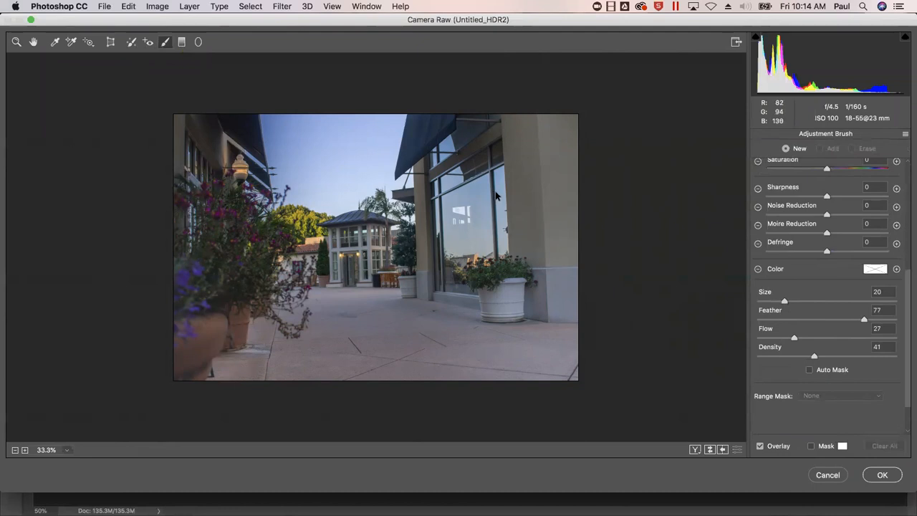
mouse_move(783, 301)
left_mouse_down()
mouse_move(810, 301)
mouse_move(790, 301)
left_mouse_up()
left_click(835, 319)
left_click_drag(795, 337, 835, 319)
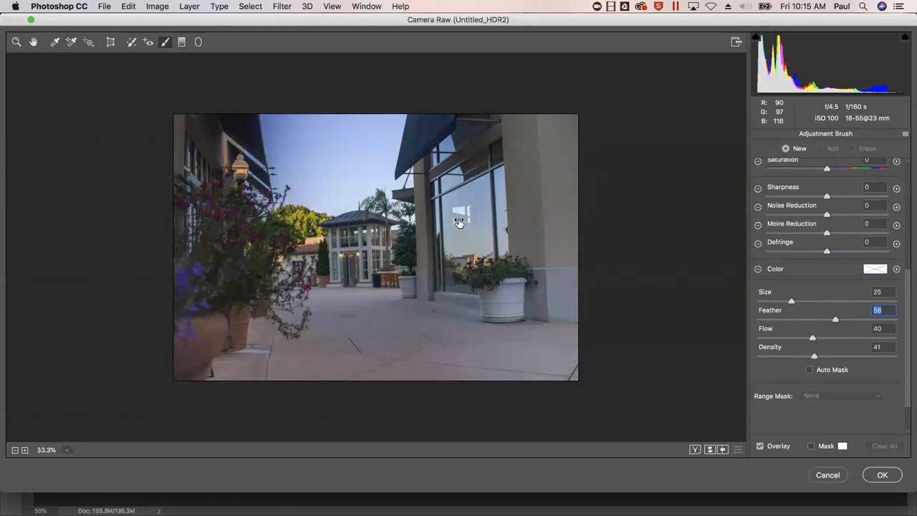
Step: Paint over the dark building and the flowers along the photo's left side with the Adjustment Brush at size 18
key("bracketleft")
key("bracketleft")
key("bracketleft")
key("bracketleft")
key("bracketleft")
key("bracketleft")
key("bracketleft")
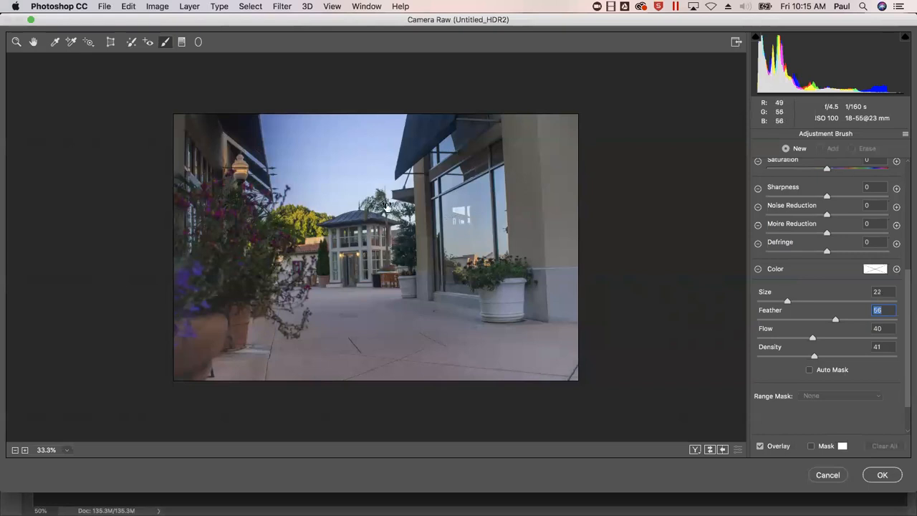
key("bracketleft")
key("bracketleft")
key("bracketleft")
key("bracketleft")
key("bracketleft")
key("bracketleft")
key("bracketright")
key("bracketright")
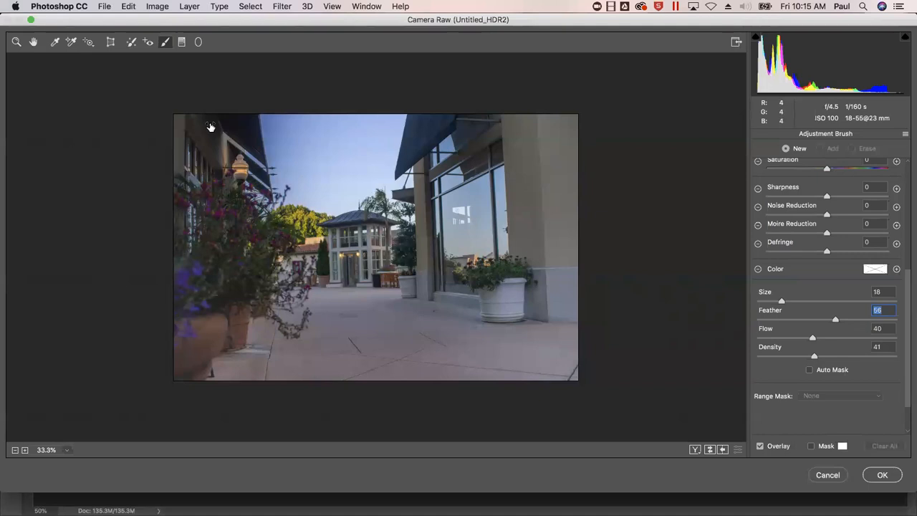
left_click_drag(218, 116, 220, 134)
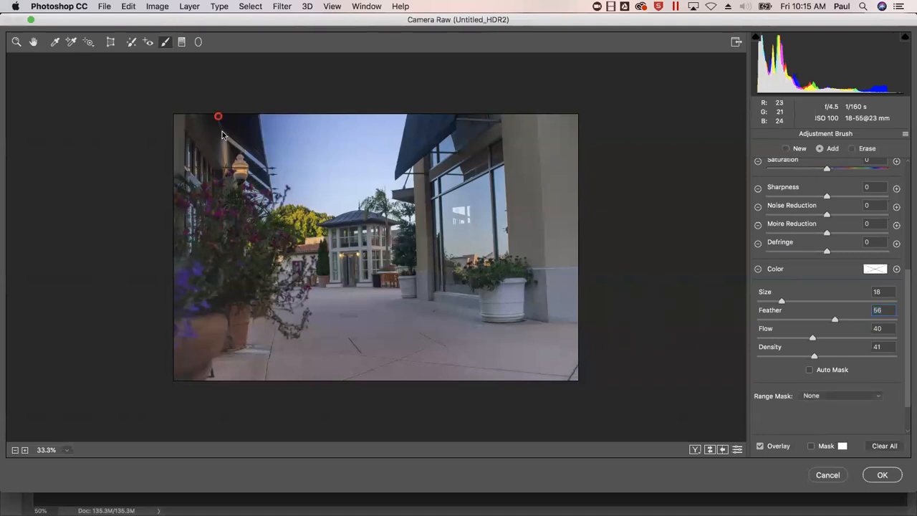
mouse_move(217, 120)
left_mouse_down()
mouse_move(222, 142)
mouse_move(226, 135)
mouse_move(214, 192)
left_mouse_up()
mouse_move(219, 262)
left_mouse_down()
mouse_move(224, 299)
mouse_move(235, 297)
left_mouse_up()
mouse_move(235, 297)
left_mouse_down()
mouse_move(225, 299)
mouse_move(230, 287)
left_mouse_up()
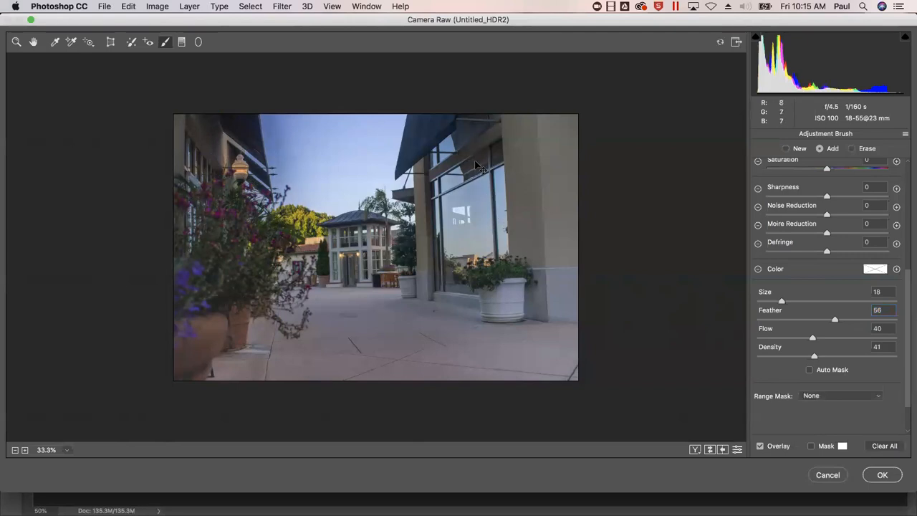
Step: Set the exposure of the brushed area over the building and flowers to +2.60
scroll(846, 214, "up", 5)
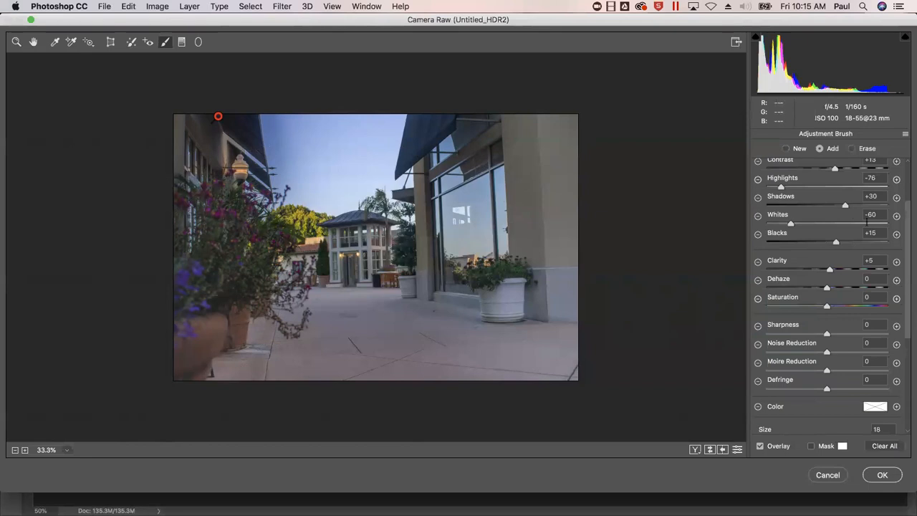
scroll(852, 190, "up", 3)
left_click_drag(835, 223, 899, 224)
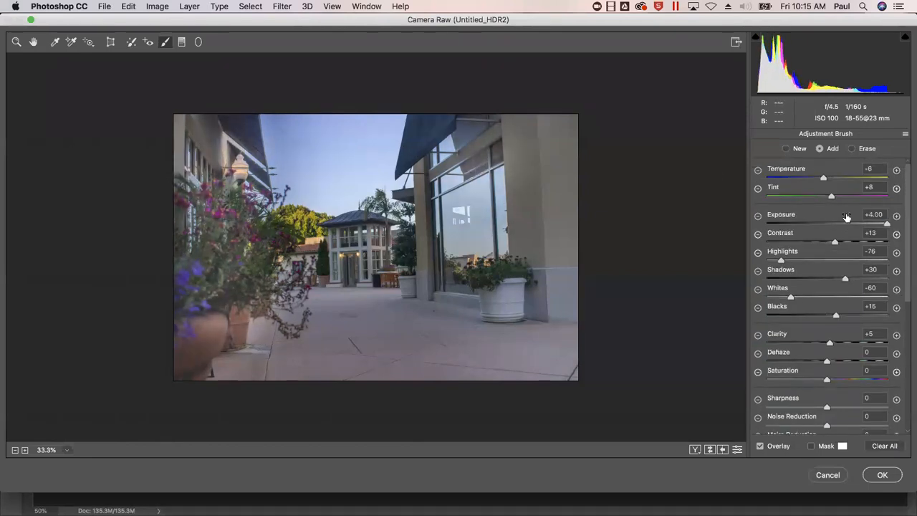
left_click_drag(888, 224, 772, 223)
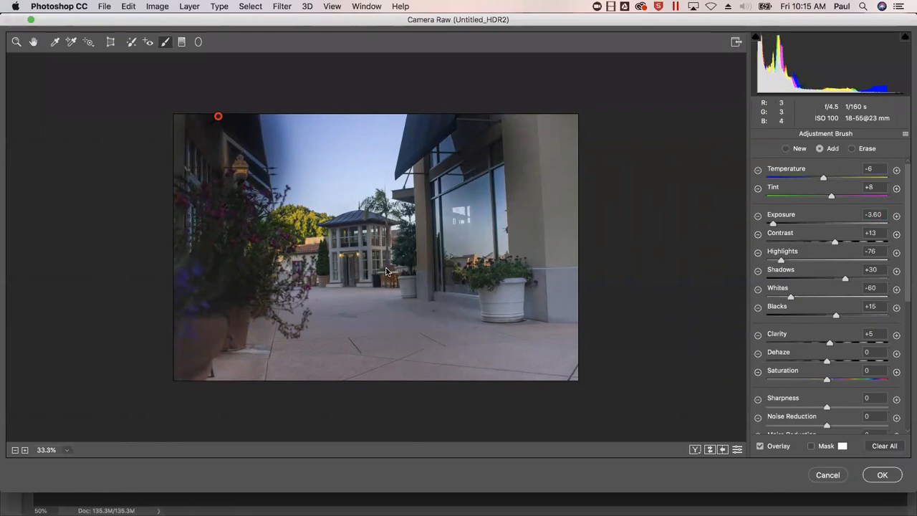
left_click_drag(818, 225, 865, 224)
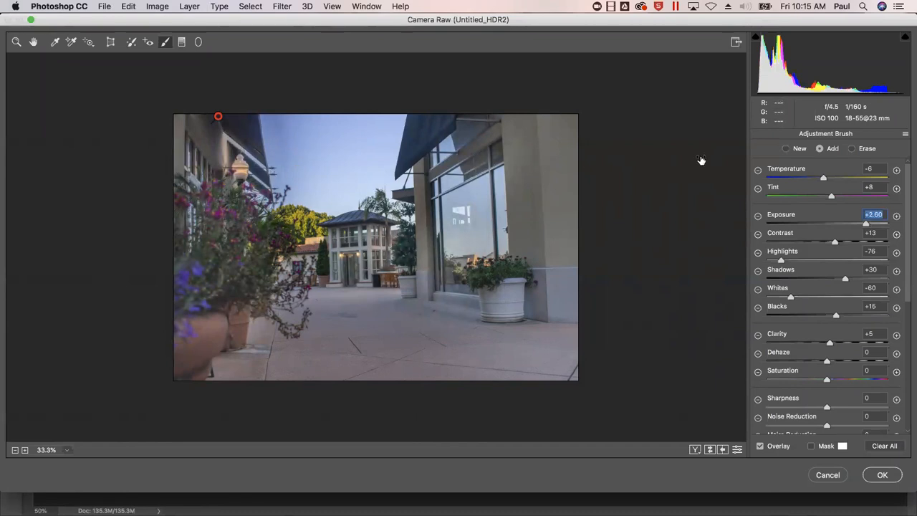
Step: Erase the brush adjustment from the sky beside the awning and add it to the potted tree near the pavilion
left_click(851, 148)
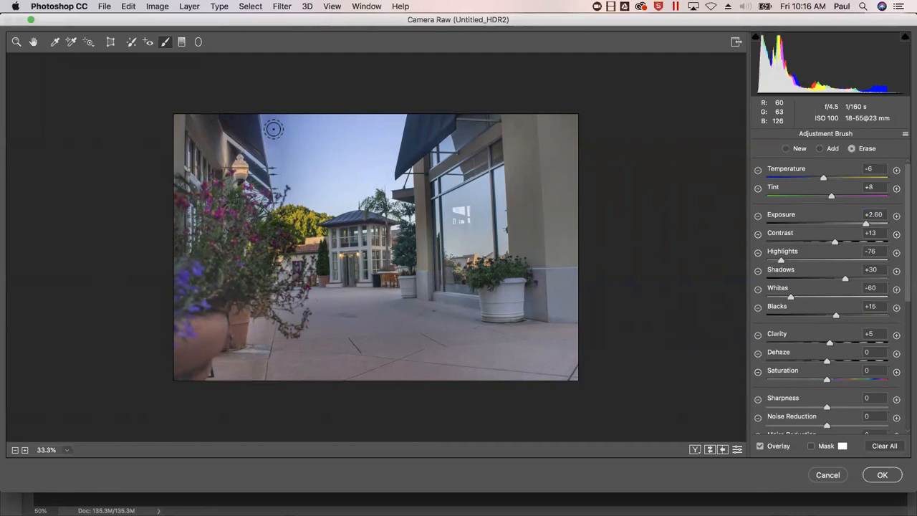
mouse_move(283, 171)
left_mouse_down()
mouse_move(273, 116)
mouse_move(278, 178)
mouse_move(262, 121)
mouse_move(282, 190)
mouse_move(265, 110)
mouse_move(303, 179)
mouse_move(295, 128)
mouse_move(406, 124)
mouse_move(398, 125)
mouse_move(387, 187)
left_mouse_up()
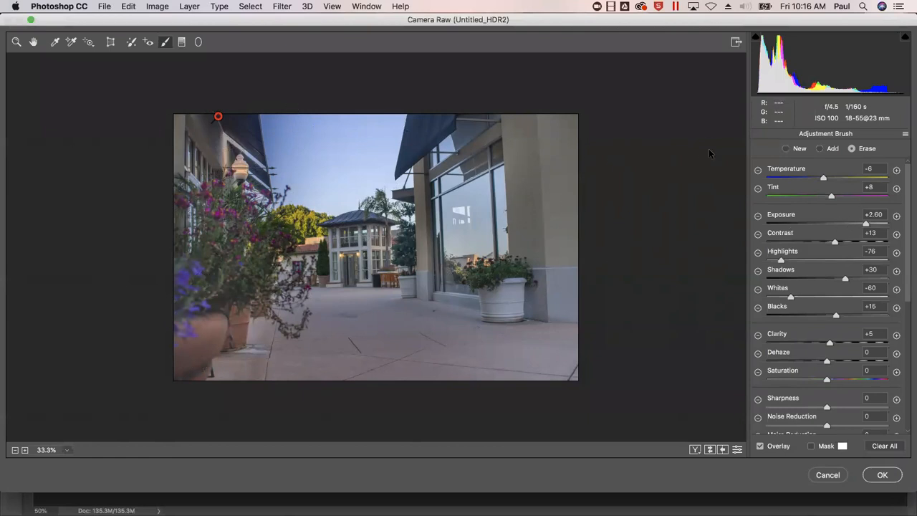
left_click(820, 148)
mouse_move(410, 259)
left_mouse_down()
mouse_move(409, 237)
mouse_move(409, 274)
left_mouse_up()
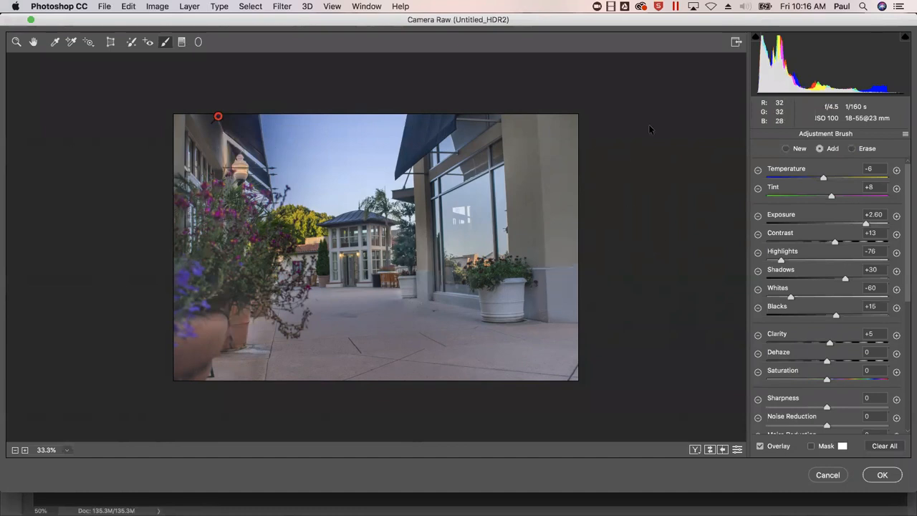
Step: Start a new brush adjustment on the large window's frame with exposure +0.95 and feather 94, and set the flow to 35
left_click(787, 148)
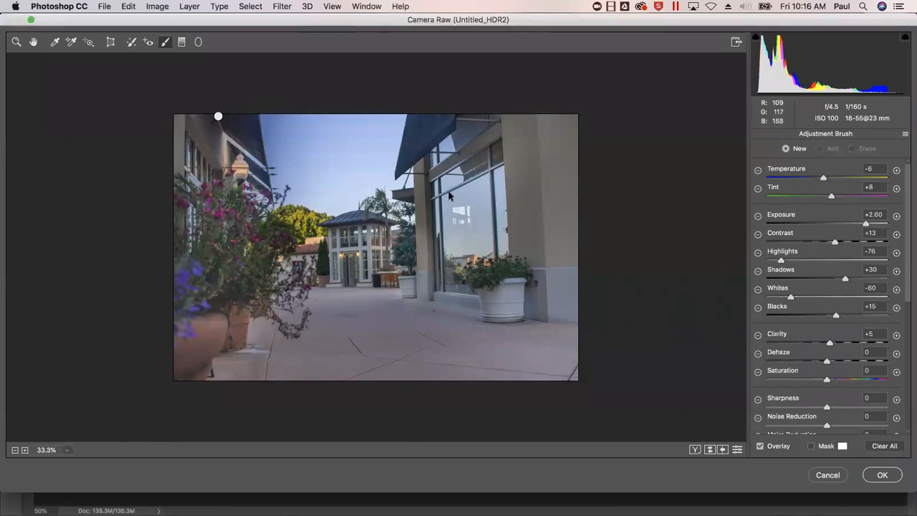
left_click_drag(861, 225, 833, 214)
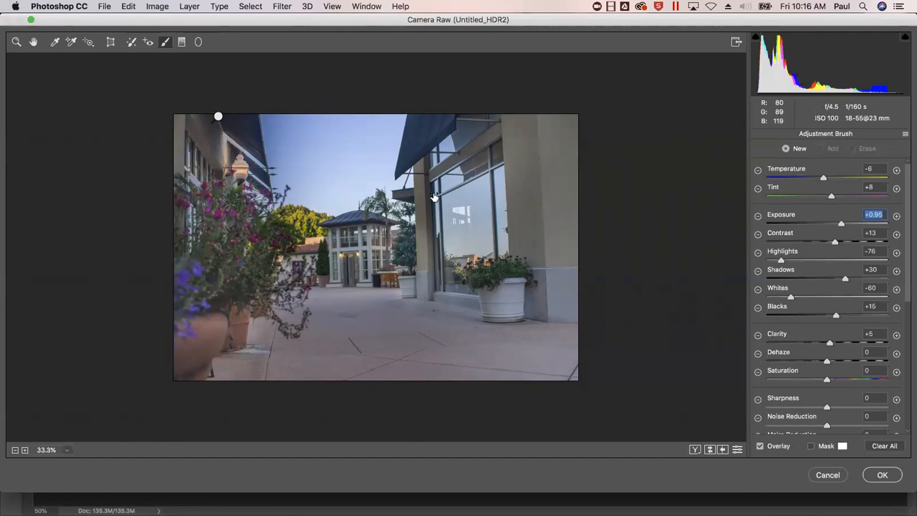
scroll(853, 292, "down", 5)
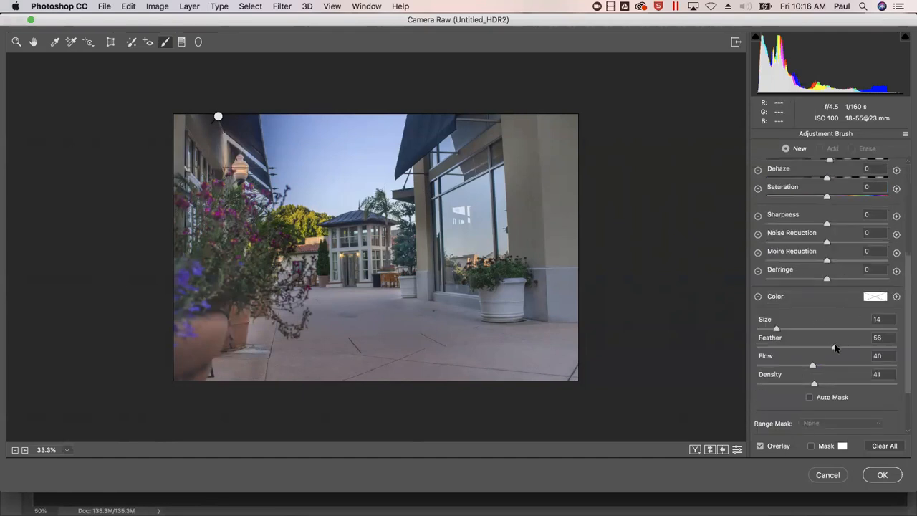
left_click(887, 347)
left_click(449, 189)
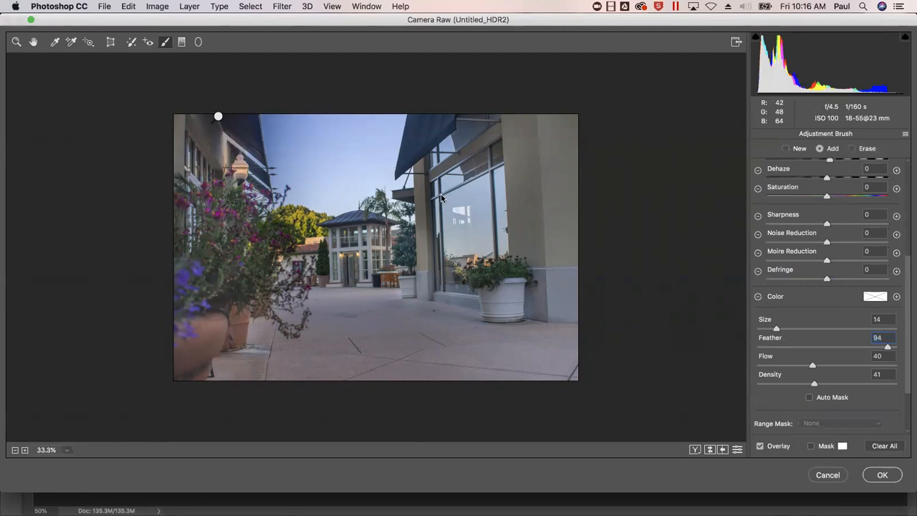
left_click(804, 366)
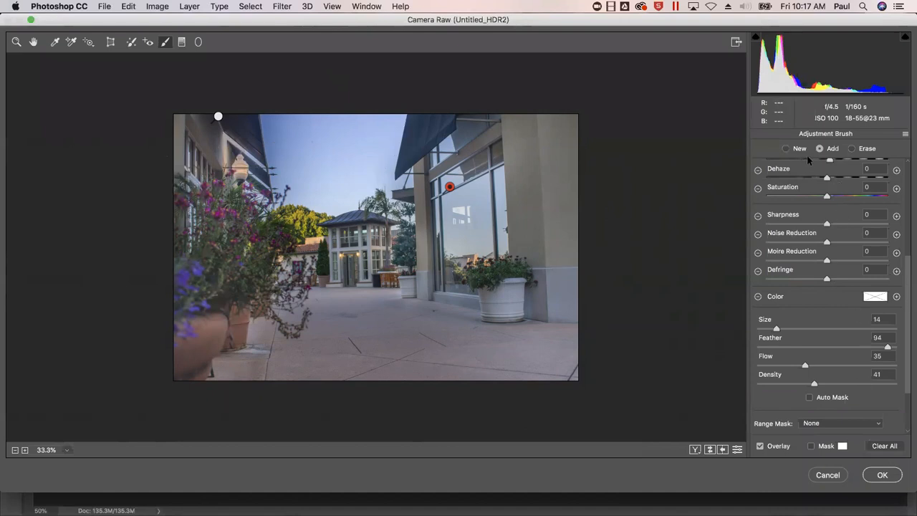
Step: Set the whole image's Clarity to +27, Vibrance to +29 and Saturation to +4 in the Basic adjustments
left_click(16, 41)
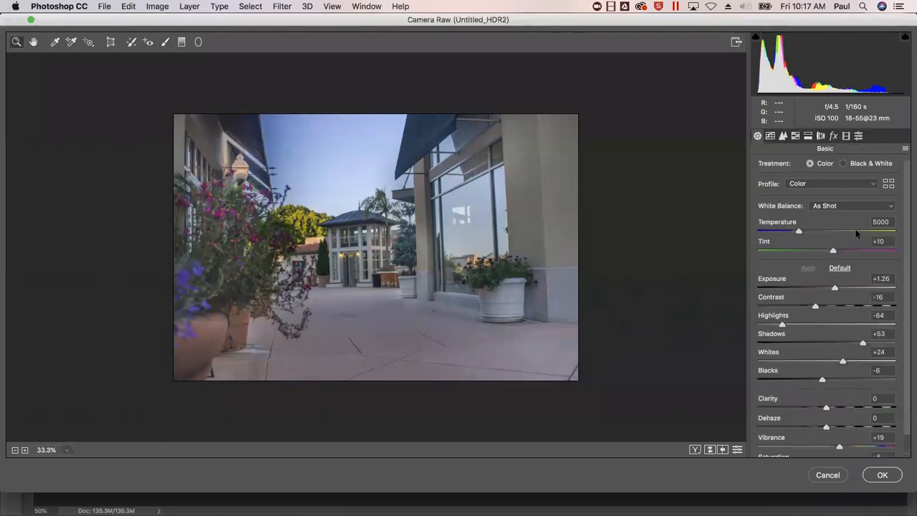
scroll(836, 252, "down", 1)
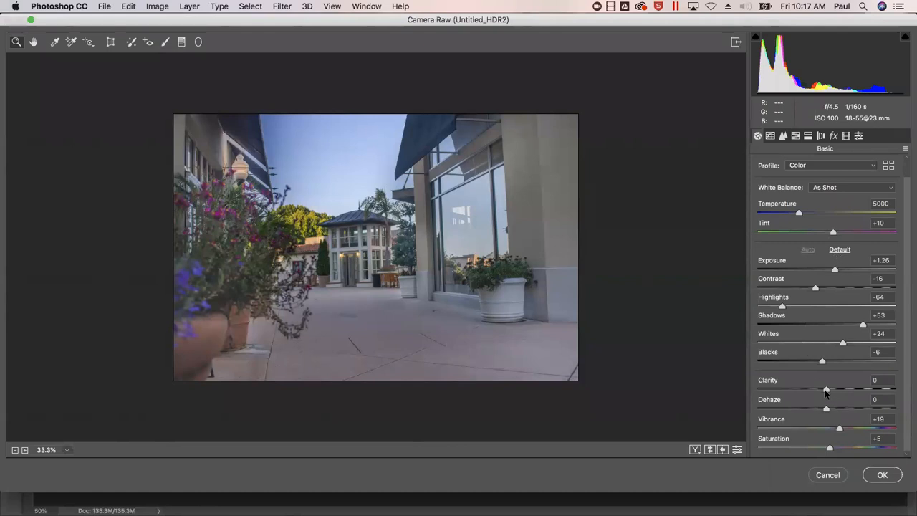
left_click_drag(825, 389, 845, 389)
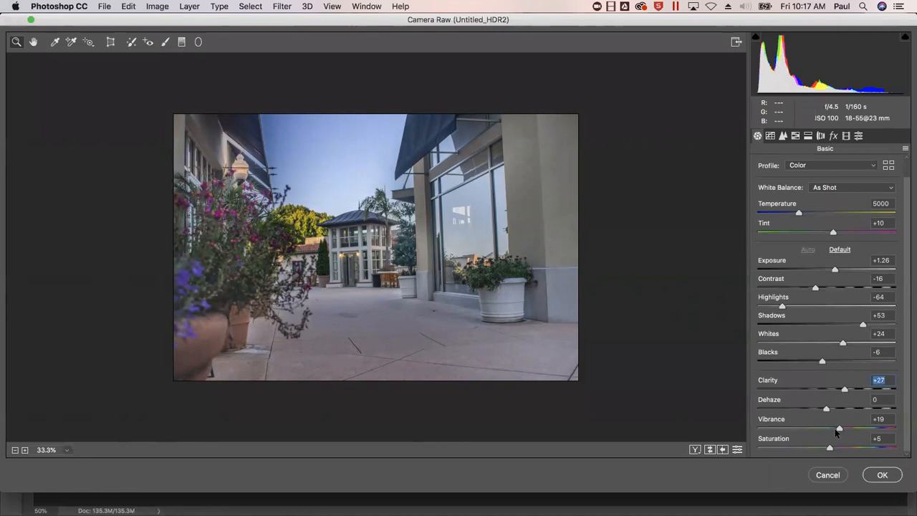
mouse_move(839, 430)
left_mouse_down()
mouse_move(830, 428)
mouse_move(874, 452)
mouse_move(828, 449)
mouse_move(839, 429)
mouse_move(848, 432)
left_mouse_up()
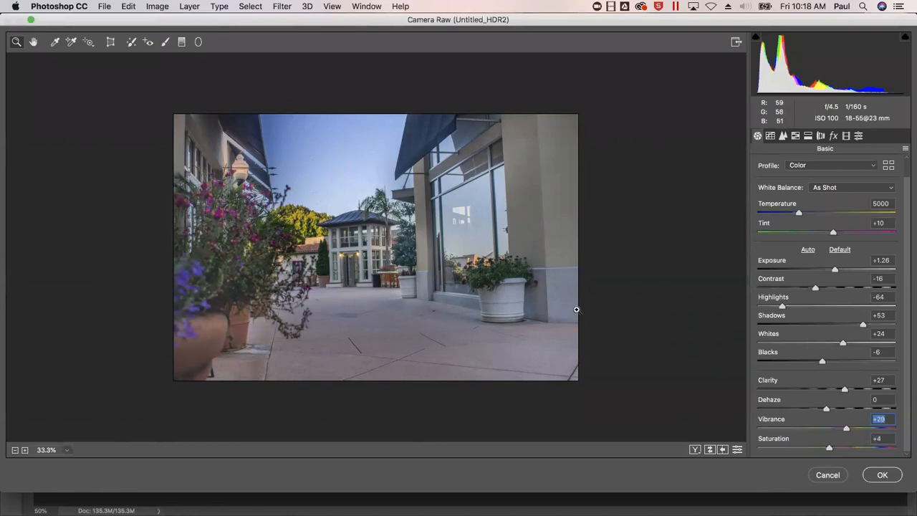
Step: Examine the sky between the awnings for noise at up to 200% magnification
left_click_drag(346, 182, 344, 180)
left_click(344, 179)
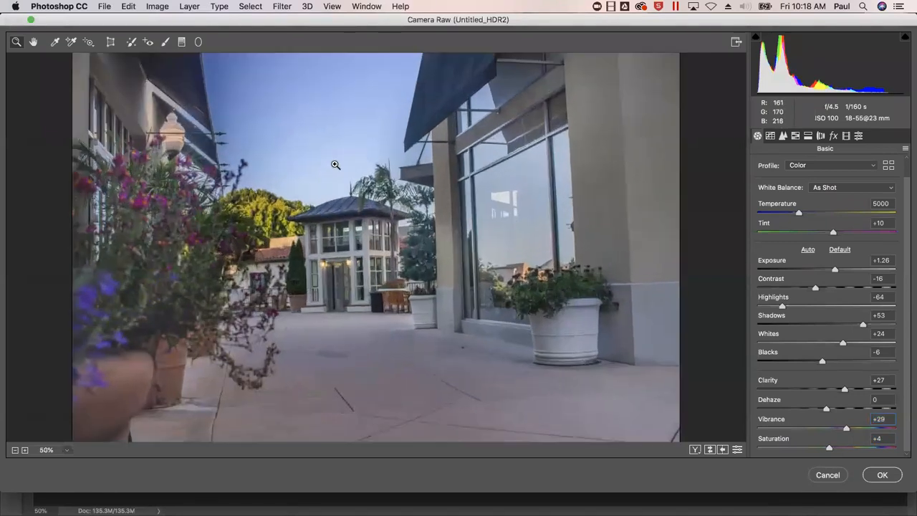
left_click(331, 153)
left_click(330, 153)
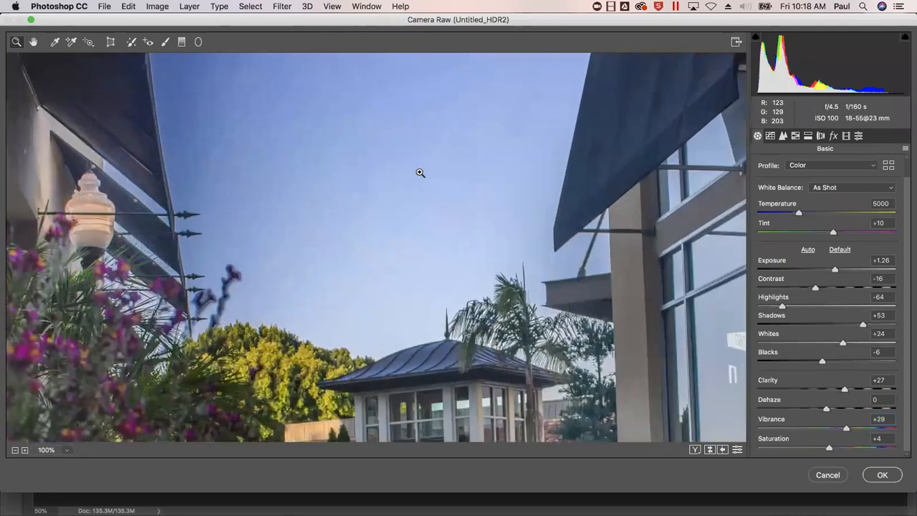
left_click(420, 174)
right_click(393, 217)
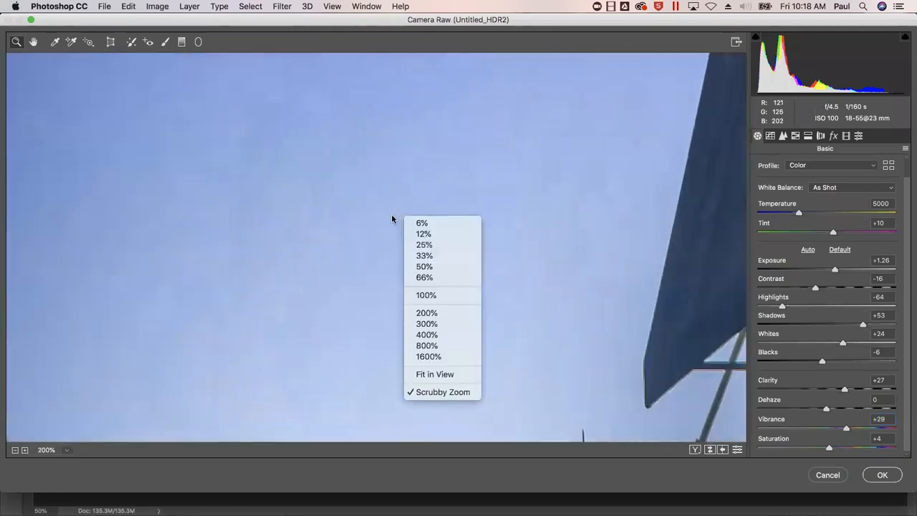
left_click(430, 268)
left_click(338, 170)
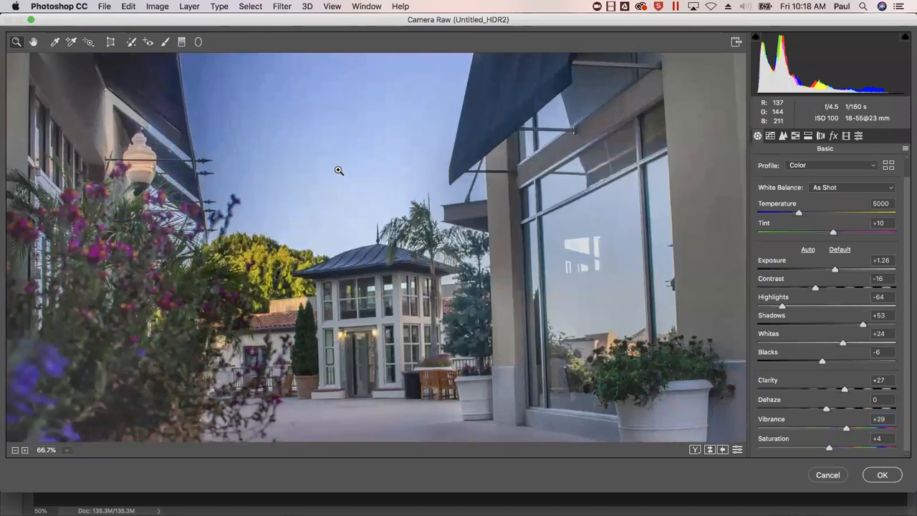
left_click(399, 192)
left_click(400, 191)
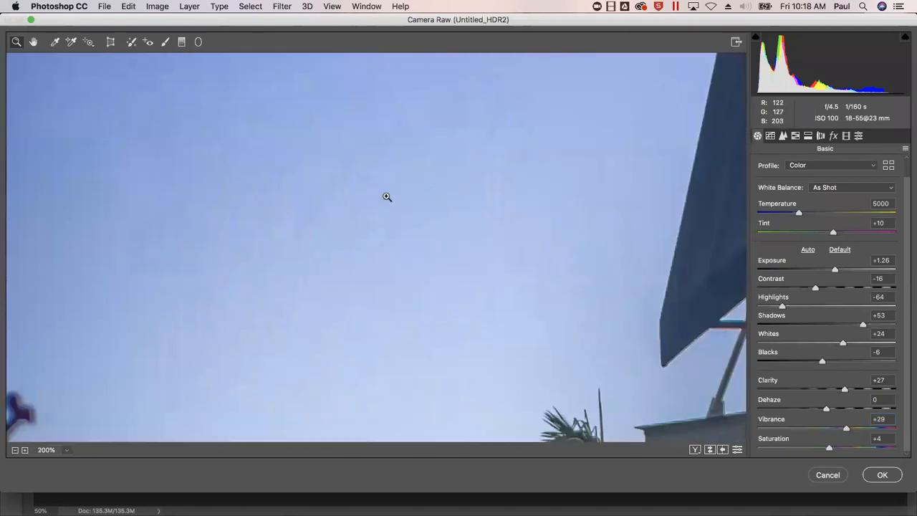
Step: Try a luminance noise reduction of 26 and check its effect on the photo at 50% magnification
left_click(783, 136)
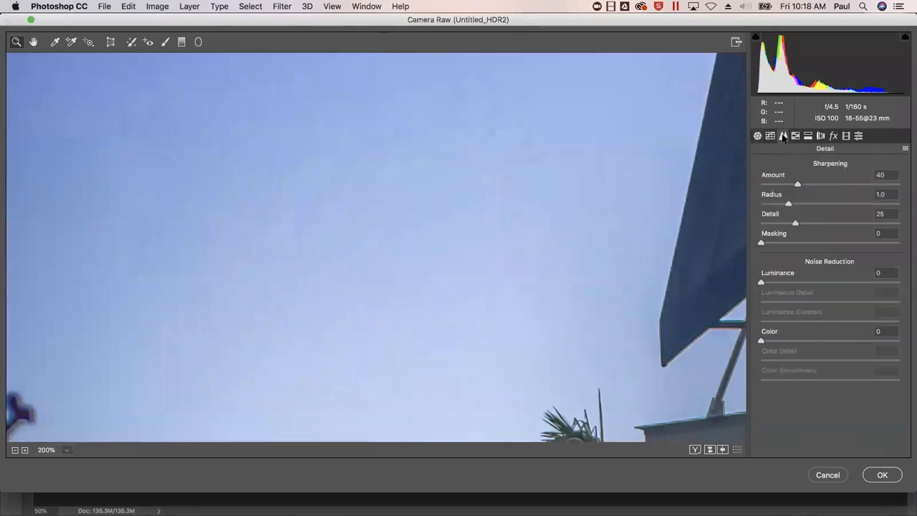
left_click(790, 283)
left_click_drag(792, 284, 800, 287)
right_click(610, 254)
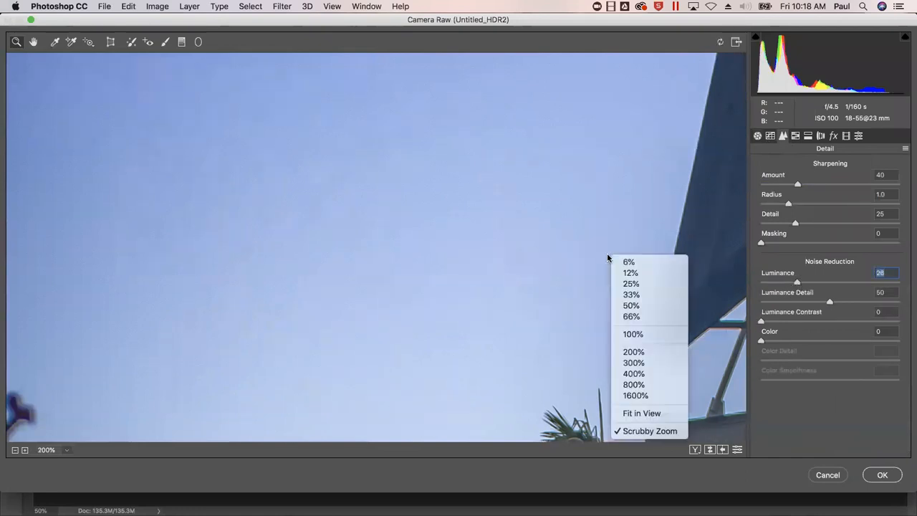
left_click(643, 308)
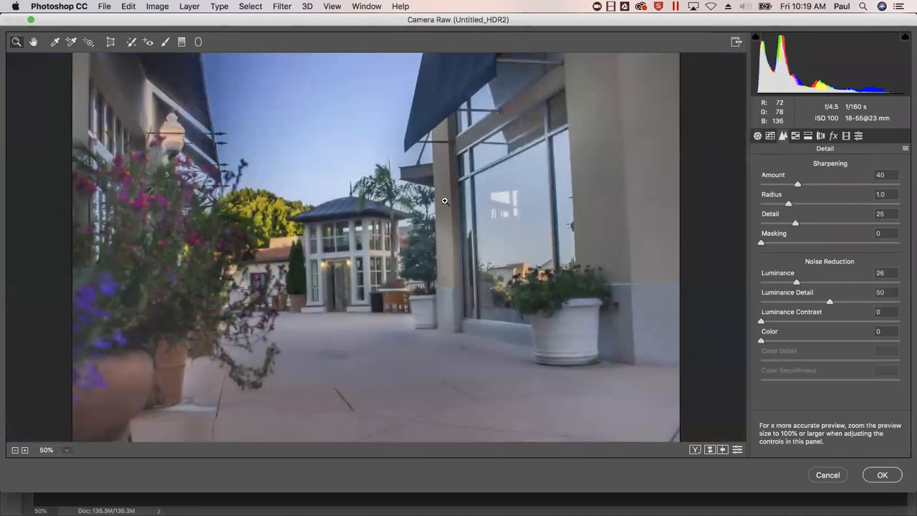
Step: Set luminance noise reduction to 0 and the sharpening amount to 28, and accept the Camera Raw edits
left_click_drag(796, 282, 757, 288)
mouse_move(799, 185)
left_mouse_down()
mouse_move(822, 185)
mouse_move(789, 186)
mouse_move(825, 186)
mouse_move(789, 186)
left_mouse_up()
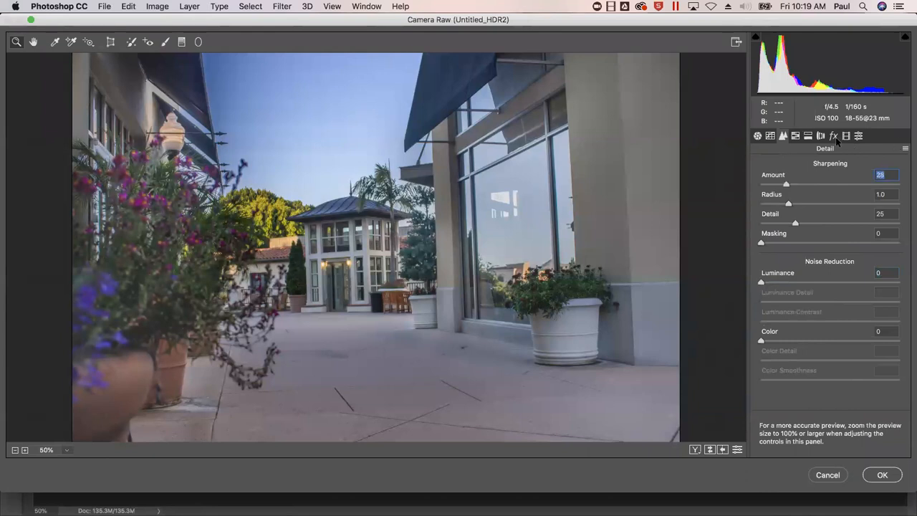
left_click(882, 475)
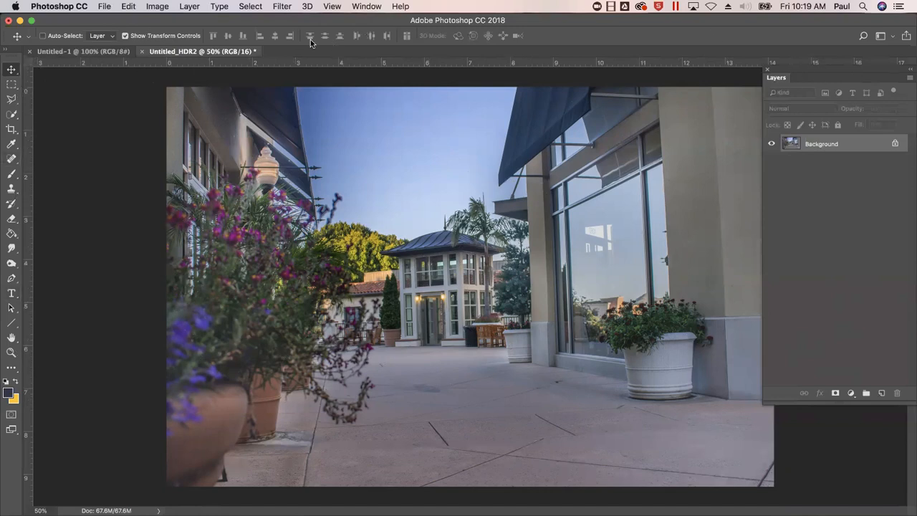
Step: Place two vertical ruler guides through the pavilion, one near each side of its front
left_click(332, 7)
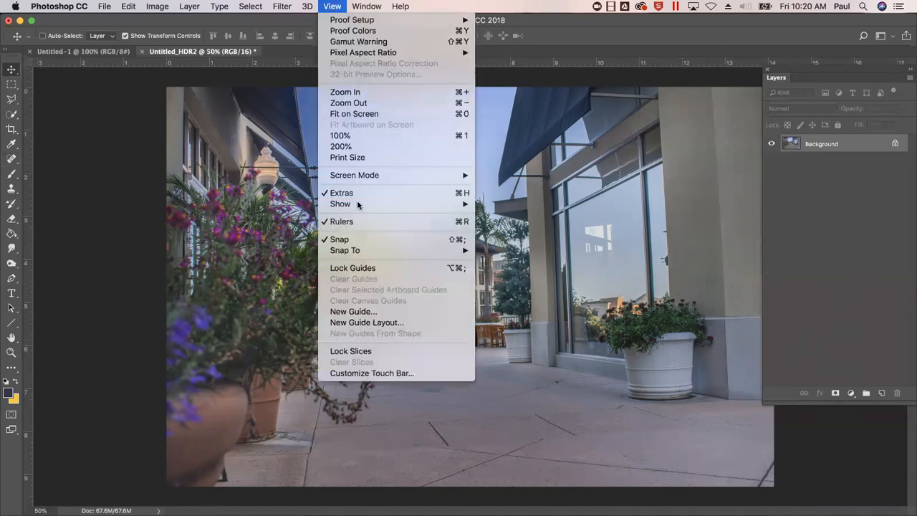
left_click(111, 166)
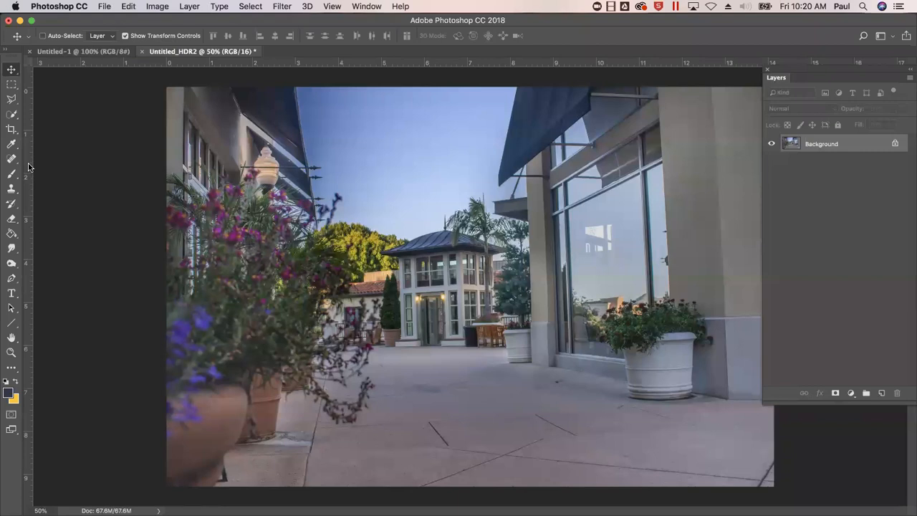
left_click_drag(28, 165, 181, 208)
left_click_drag(227, 227, 449, 273)
left_click_drag(29, 184, 410, 282)
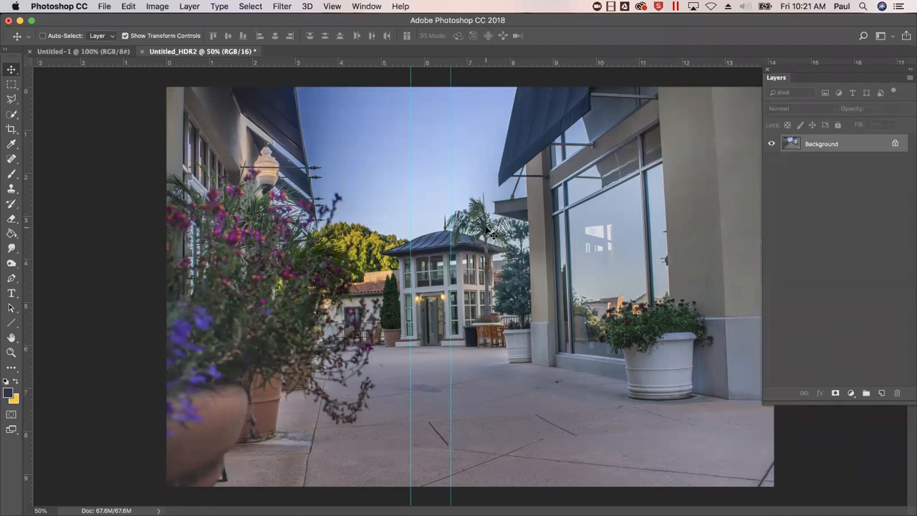
Step: Rotate the crop slightly so the pavilion aligns with the guides, tighten it to about 12.6 by 8.3 inches, and apply it
key("c")
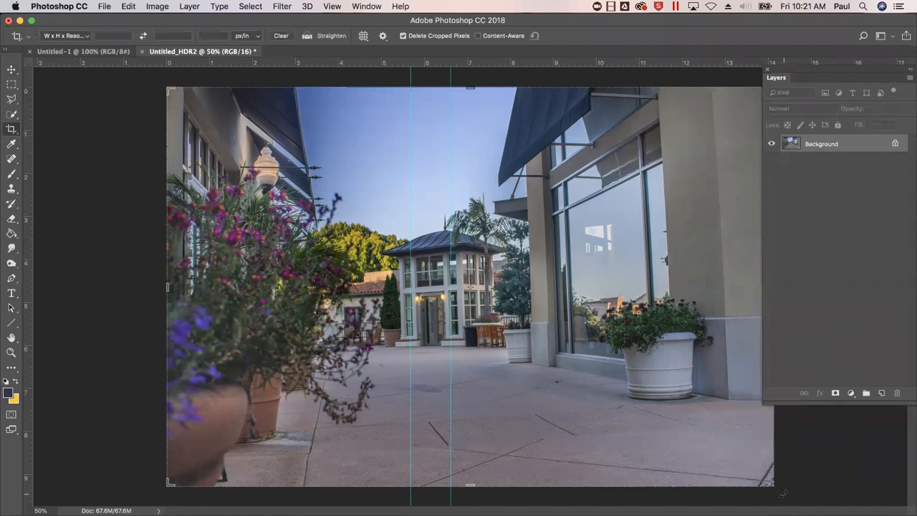
mouse_move(784, 491)
left_mouse_down()
mouse_move(781, 445)
mouse_move(786, 491)
mouse_move(771, 497)
left_mouse_up()
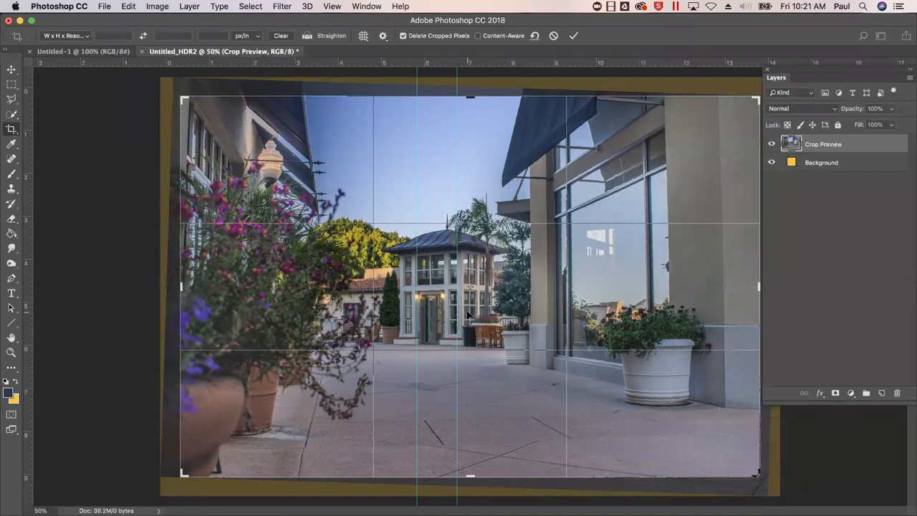
mouse_move(757, 473)
left_mouse_down()
mouse_move(743, 457)
mouse_move(750, 462)
left_mouse_up()
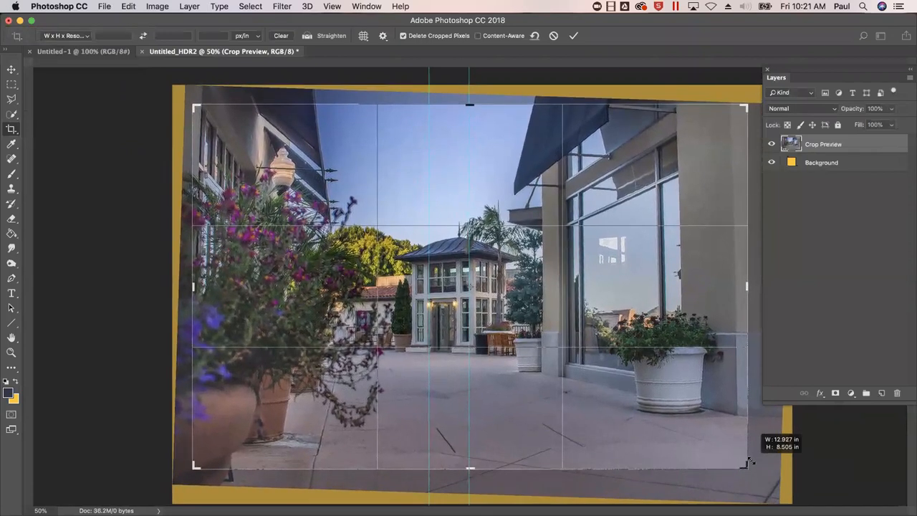
left_click_drag(750, 462, 750, 462)
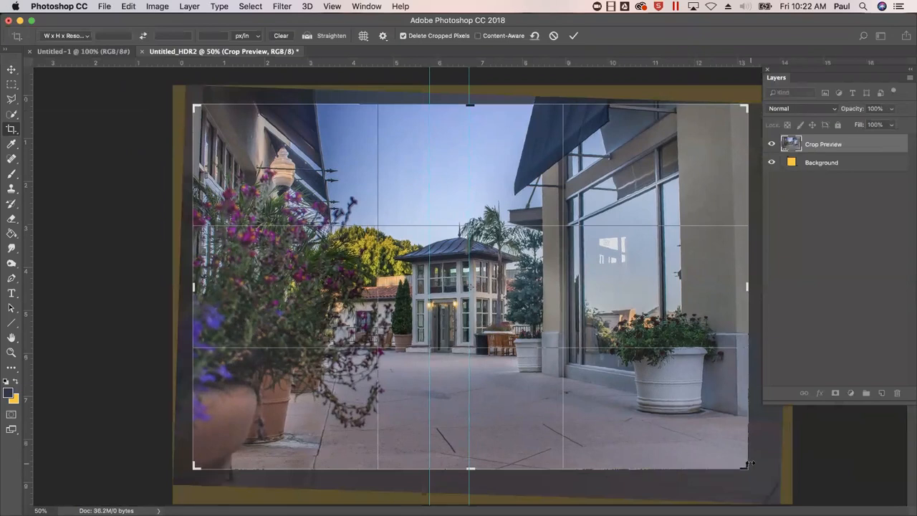
mouse_move(190, 105)
left_mouse_down()
mouse_move(205, 115)
mouse_move(201, 89)
mouse_move(202, 113)
left_mouse_up()
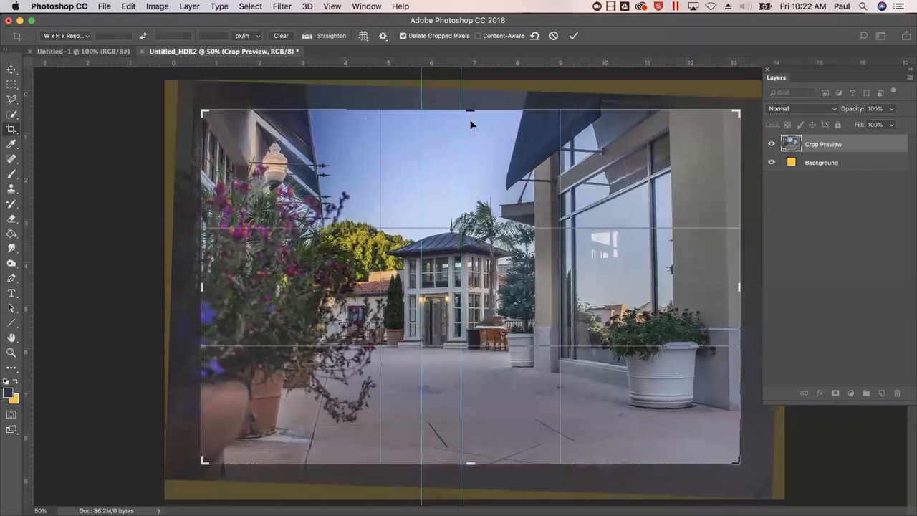
key("Return")
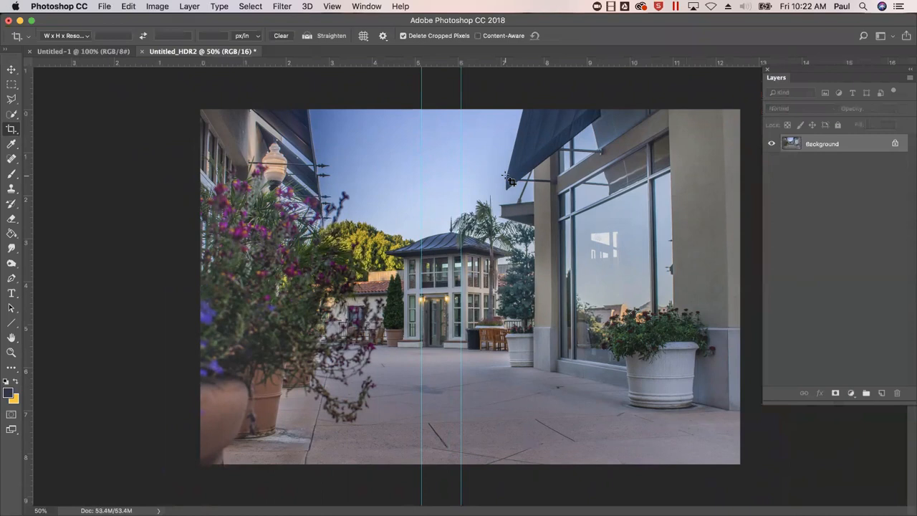
Step: Toggle the guides on and off to check the straightened verticals, leaving them hidden
key("super+semicolon")
key("super+semicolon")
key("super+semicolon")
key("super+semicolon")
key("super+semicolon")
key("super+semicolon")
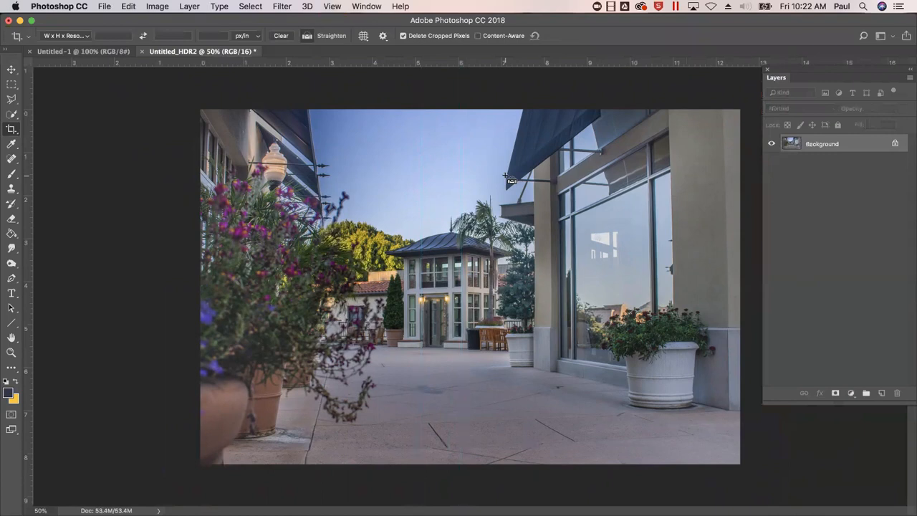
key("super+semicolon")
key("super+semicolon")
key("super+semicolon")
left_click_drag(699, 322, 704, 363)
key("Escape")
Step: Open the Lens Correction filter on the cropped photo
left_click(330, 7)
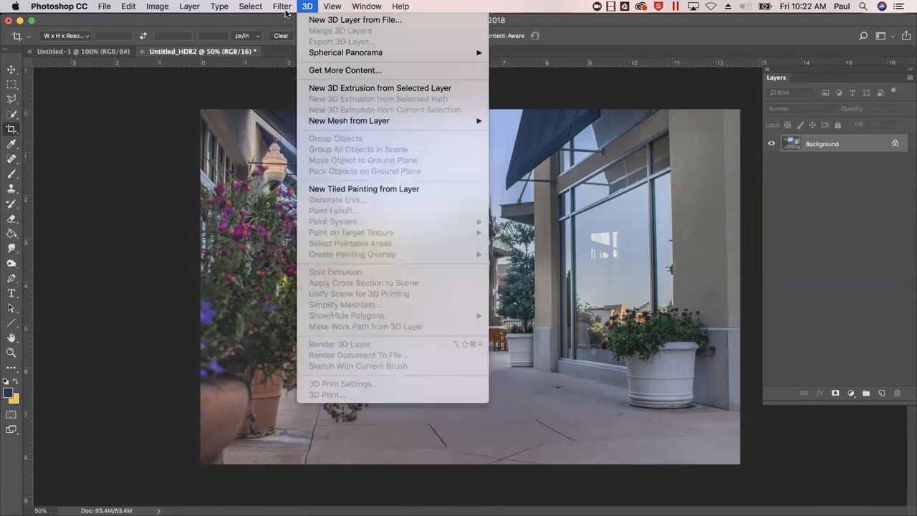
mouse_move(288, 10)
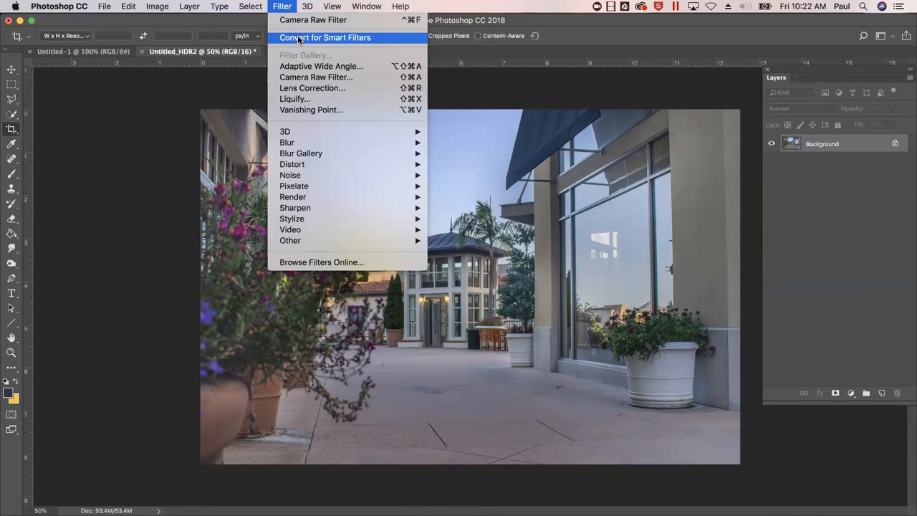
left_click(305, 89)
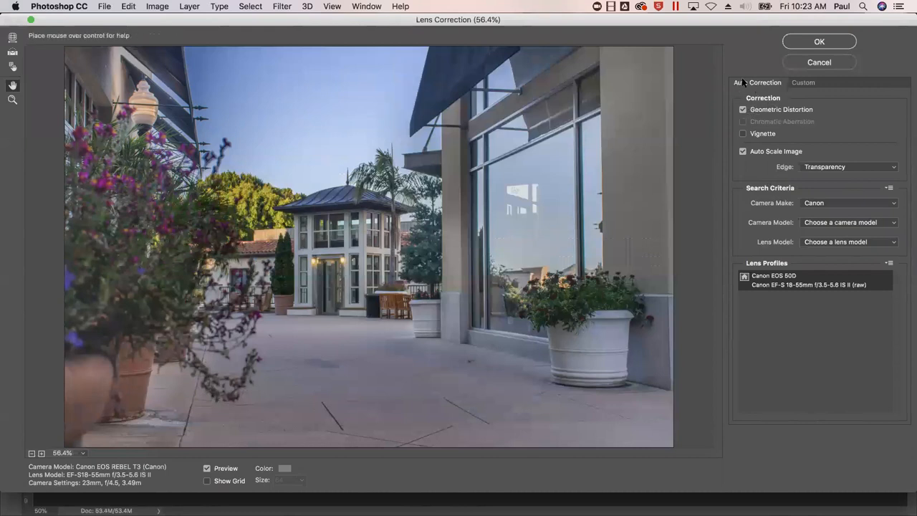
Step: Examine the lens models available for automatic correction with the camera make set to Canon
left_click(818, 204)
left_click(821, 207)
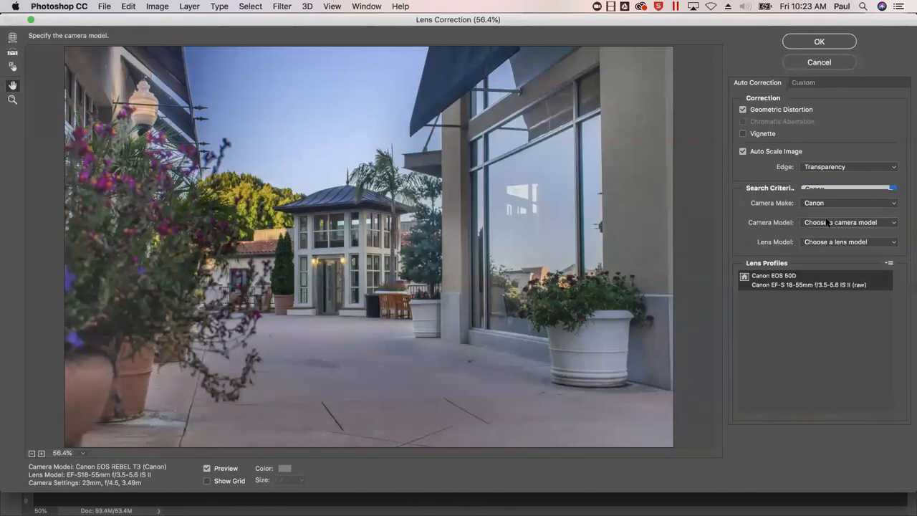
left_click(829, 241)
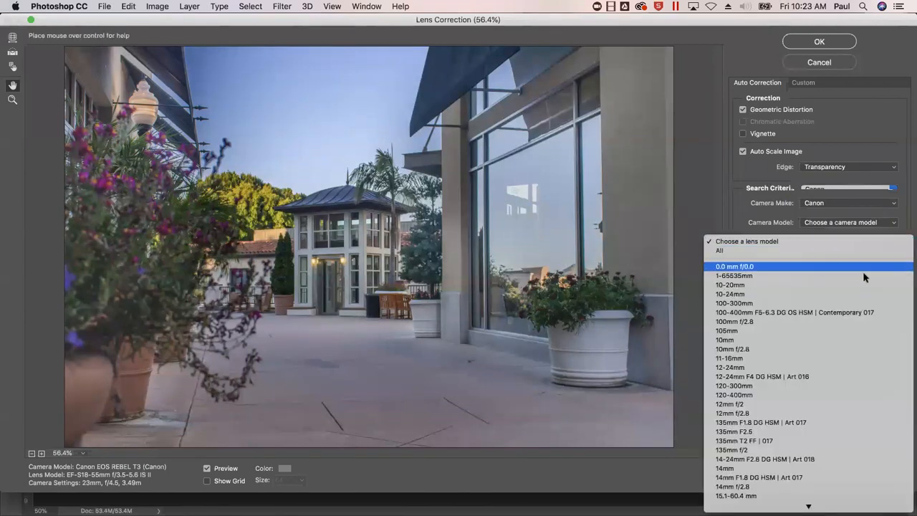
scroll(802, 333, "down", 10)
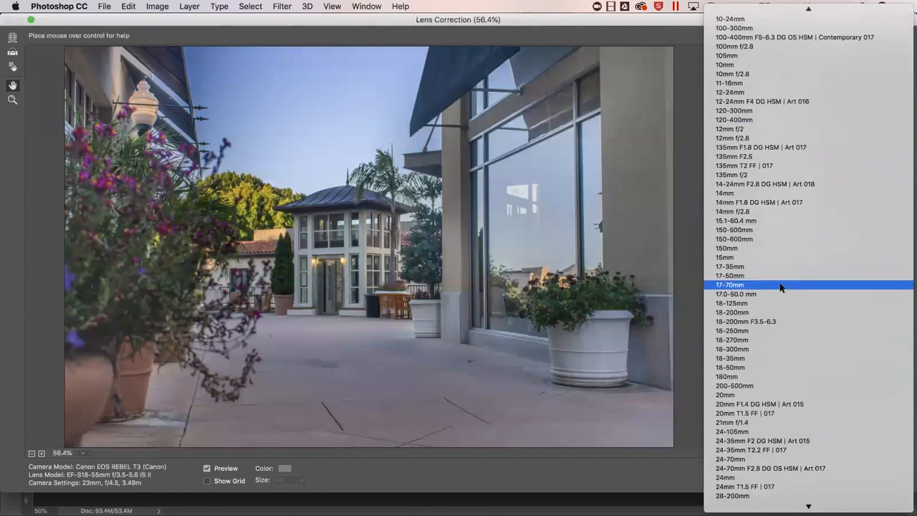
scroll(793, 342, "up", 1)
scroll(794, 343, "down", 10)
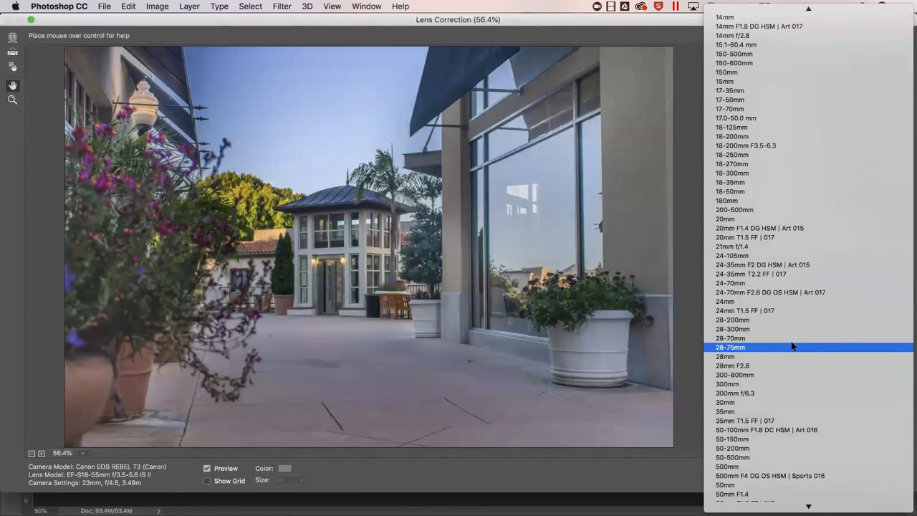
scroll(792, 339, "down", 8)
left_click(691, 263)
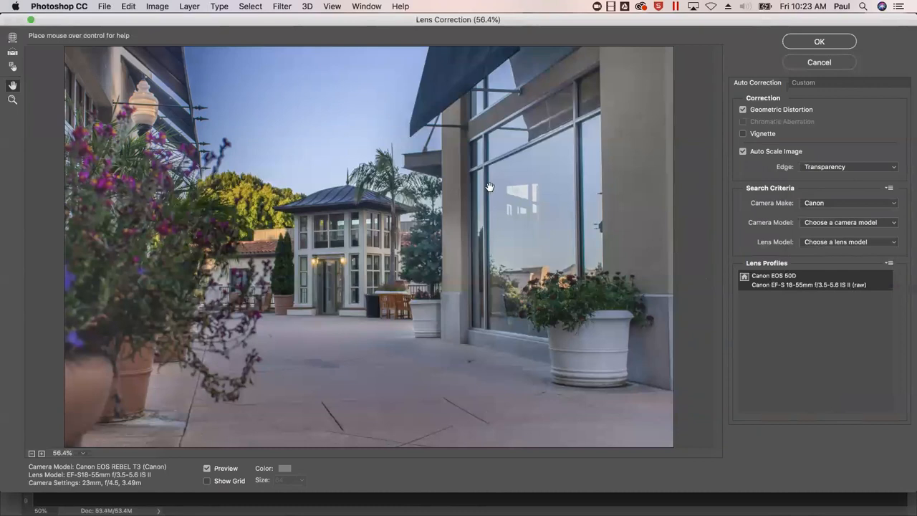
Step: Turn off the automatic geometric distortion correction, set a custom Remove Distortion of +2.00, and apply the filter
left_click(743, 109)
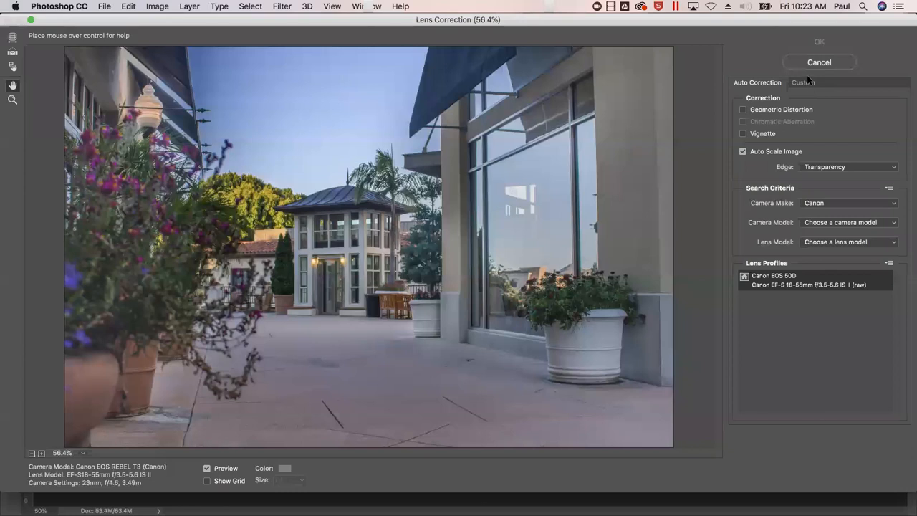
left_click(804, 81)
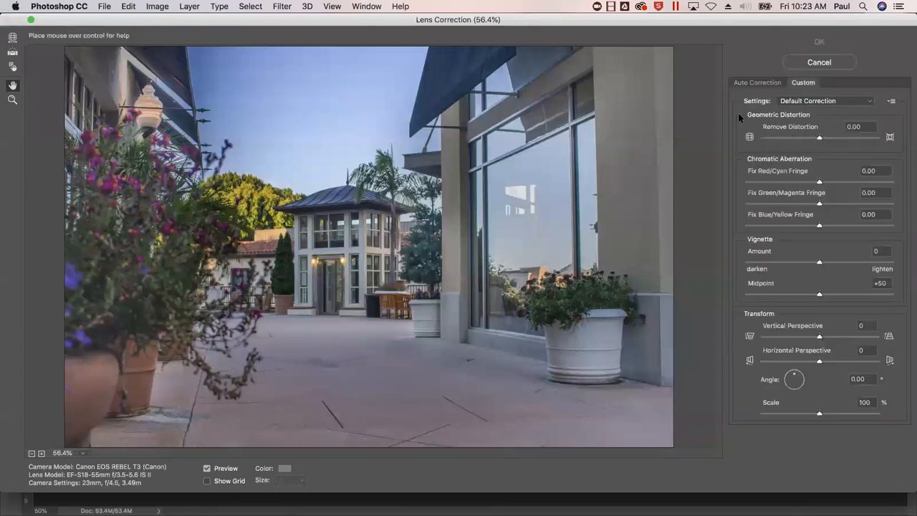
left_click_drag(820, 138, 819, 138)
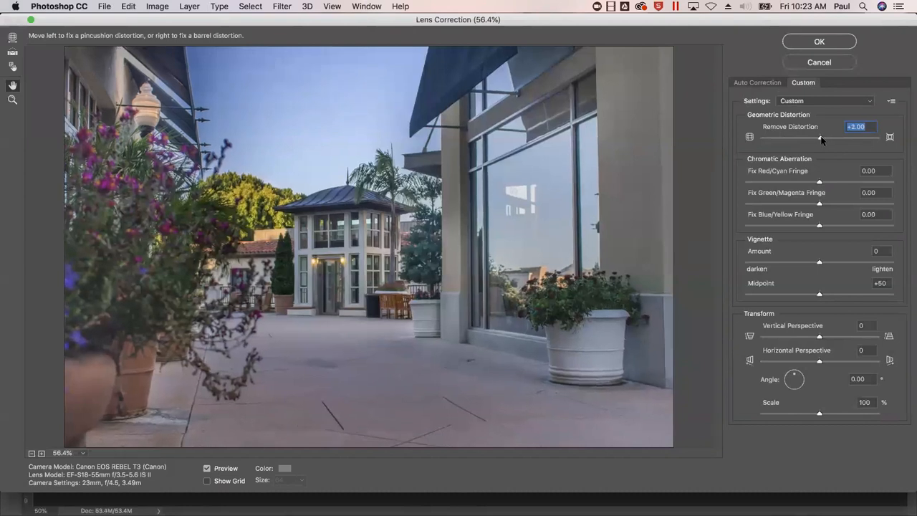
key("Up")
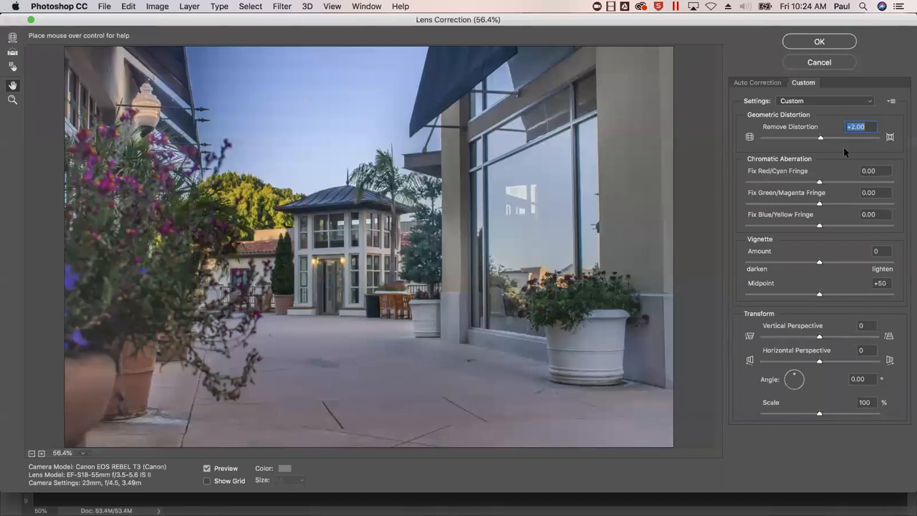
left_click(822, 41)
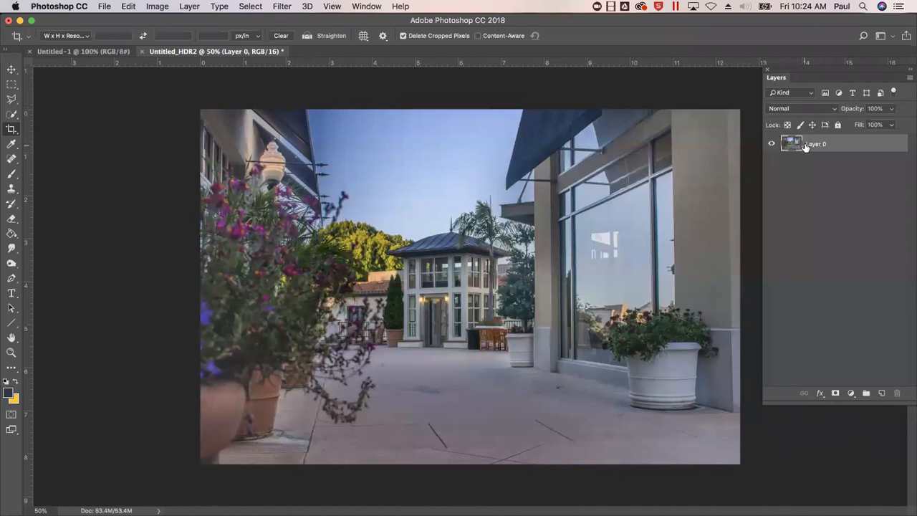
Step: Duplicate Layer 0 and distort the copy by pulling its upper-right corner outward to about 101.2% width
key("super+j")
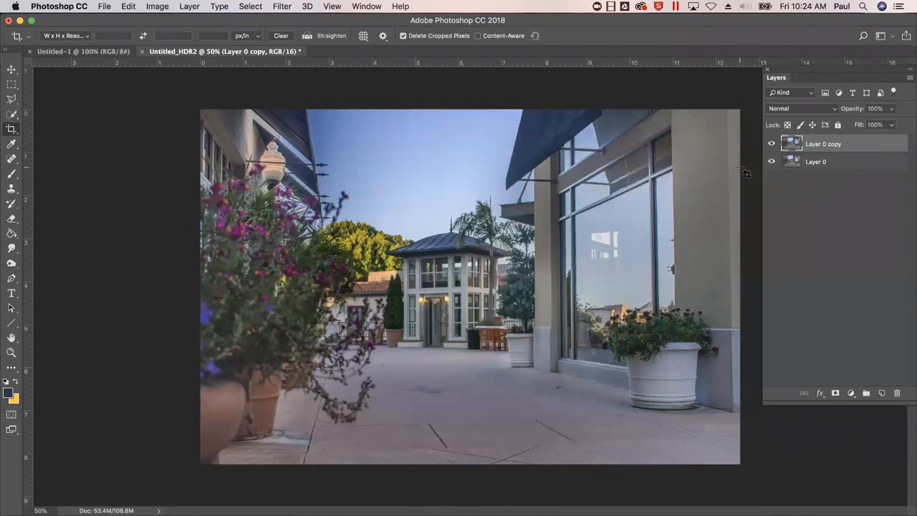
key("super+t")
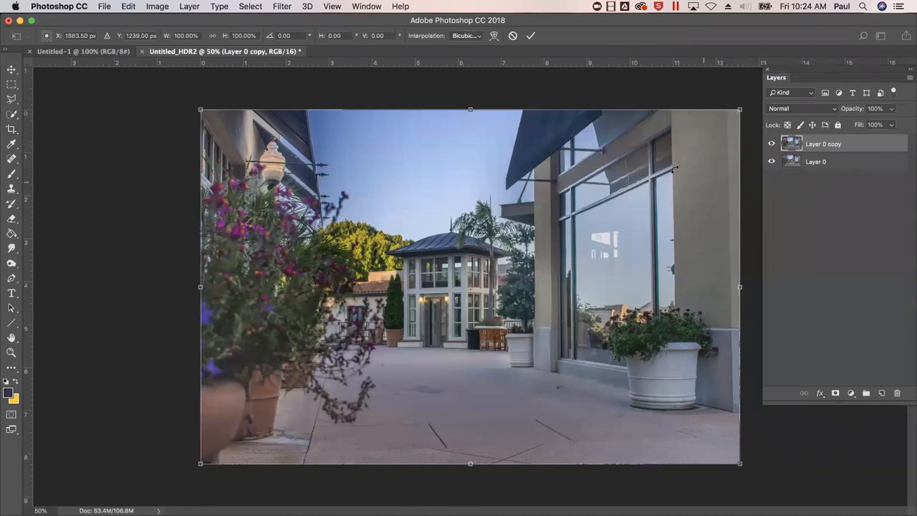
right_click(561, 221)
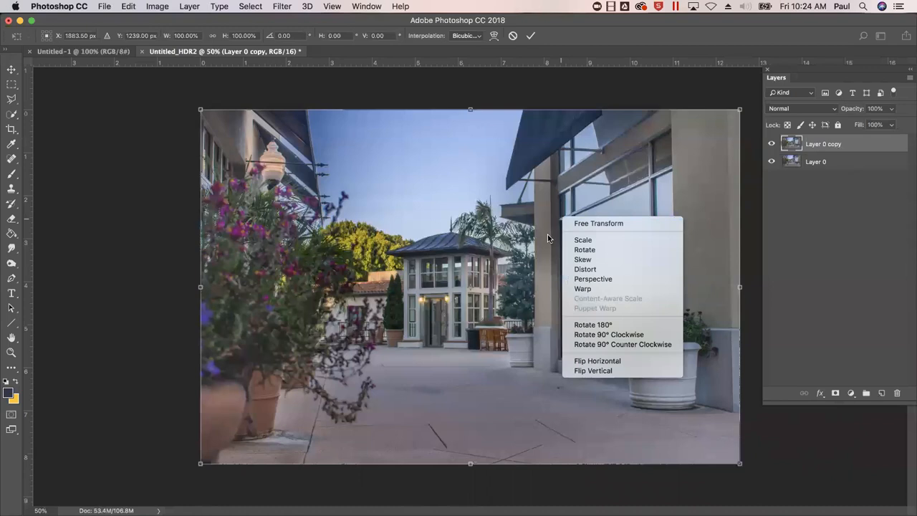
left_click(635, 270)
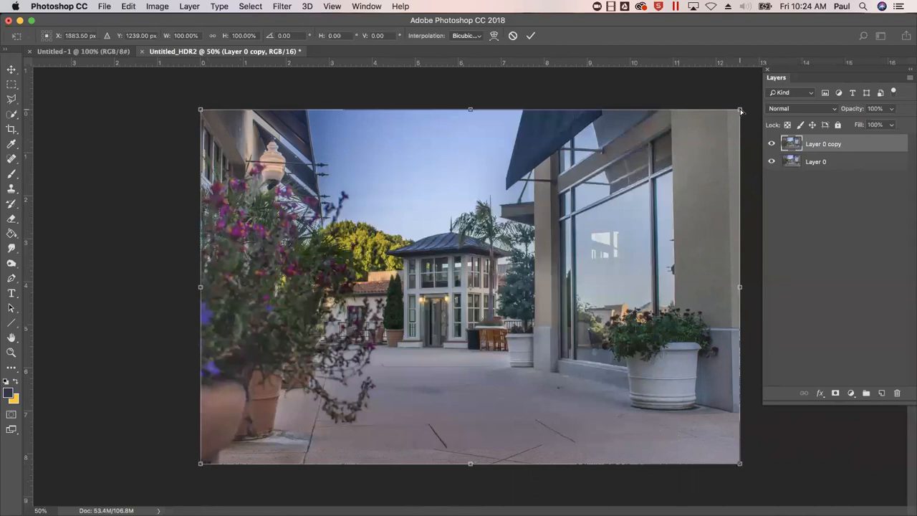
left_click_drag(741, 111, 746, 113)
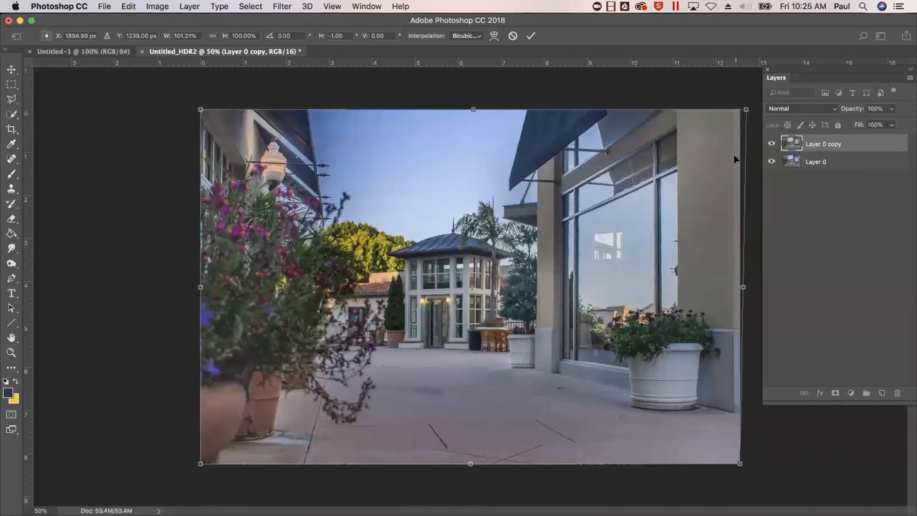
Step: Apply the distortion and place four vertical guides: two along the right wall, one at the pillar beside the window, one near the left building
left_click_drag(25, 158, 676, 239)
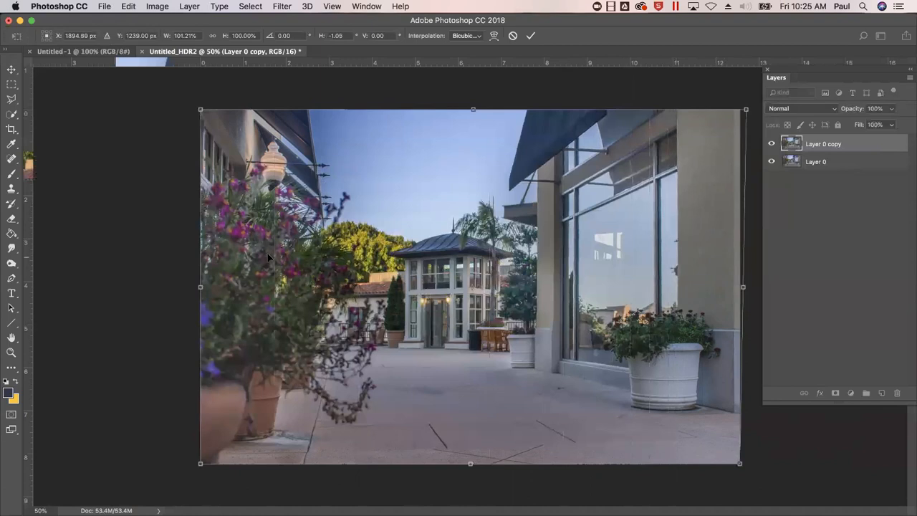
key("Return")
key("c")
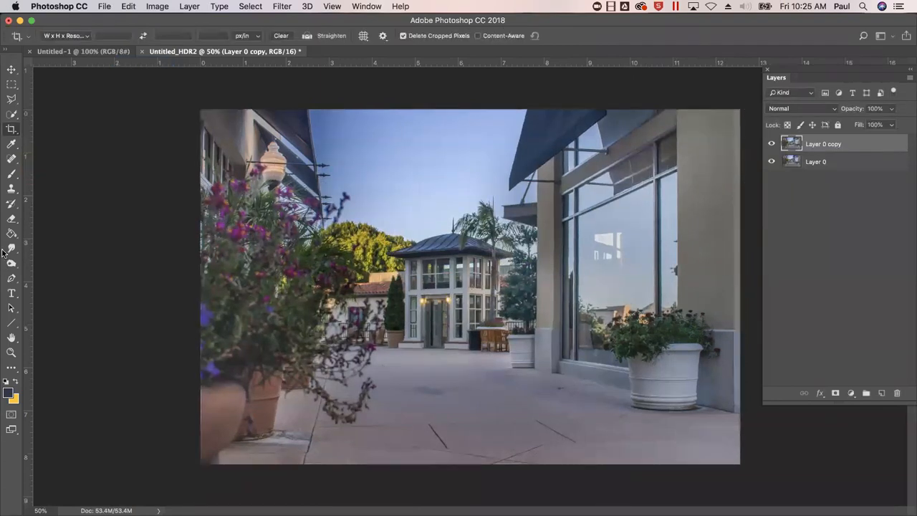
left_click_drag(28, 228, 730, 251)
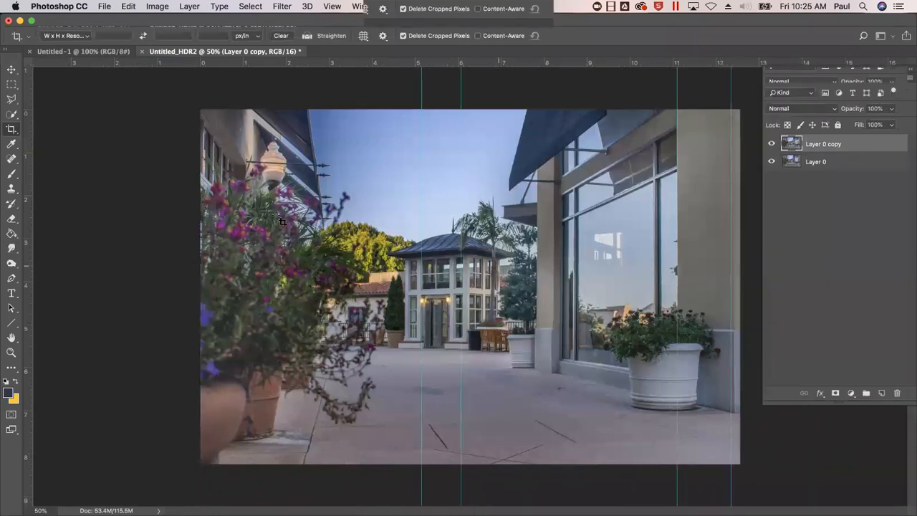
left_click_drag(28, 181, 220, 224)
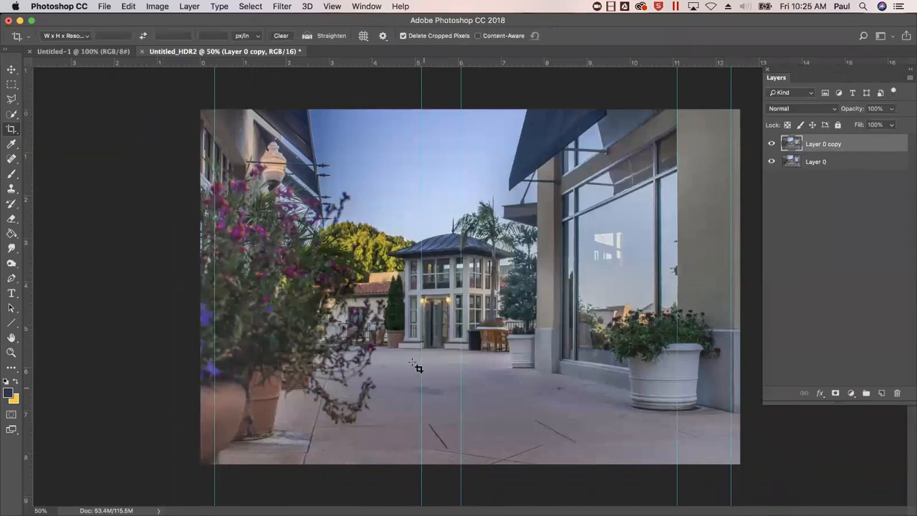
left_click_drag(33, 295, 554, 290)
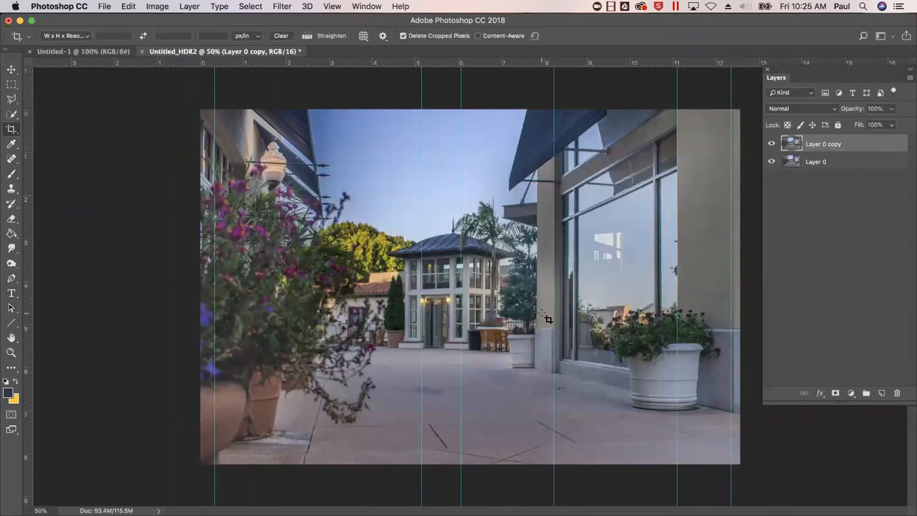
Step: Distort the layer copy by pulling its upper-left corner slightly outward to about 100.6% width, and apply the transform
key("super+t")
right_click(247, 131)
left_click(297, 188)
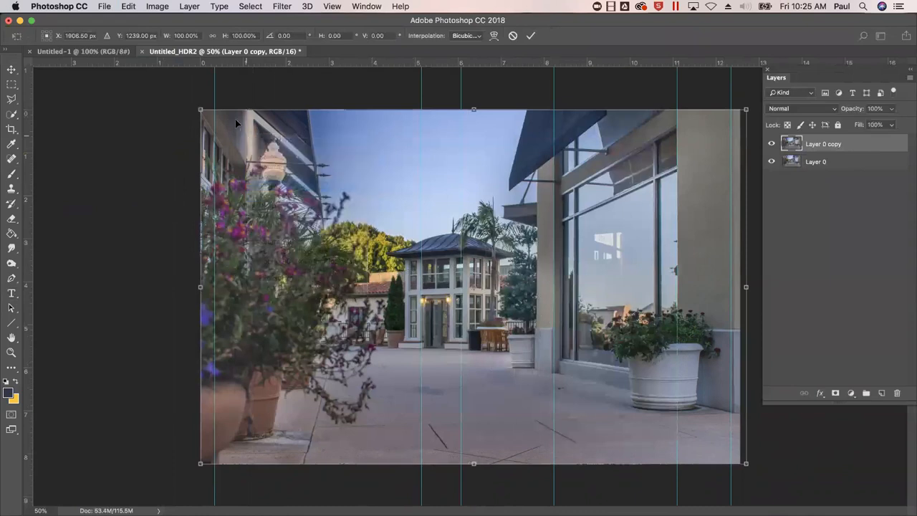
left_click_drag(199, 111, 198, 111)
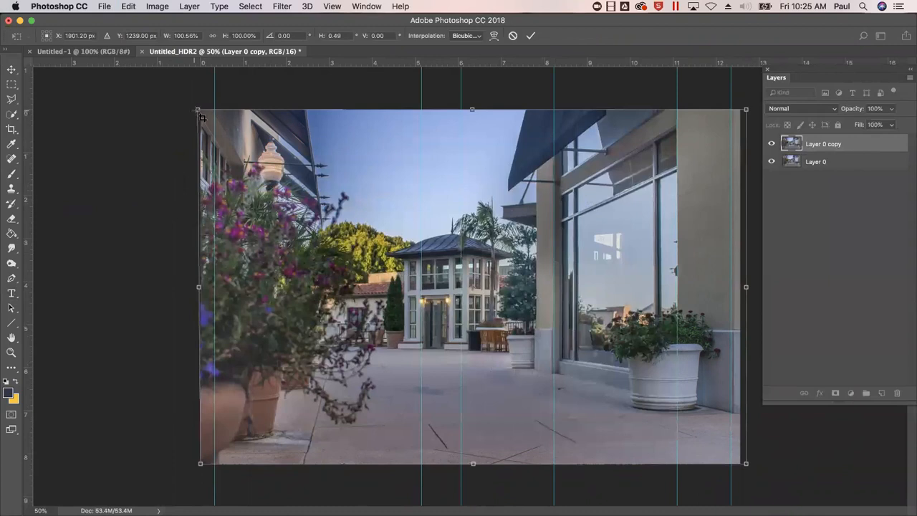
key("Return")
key("c")
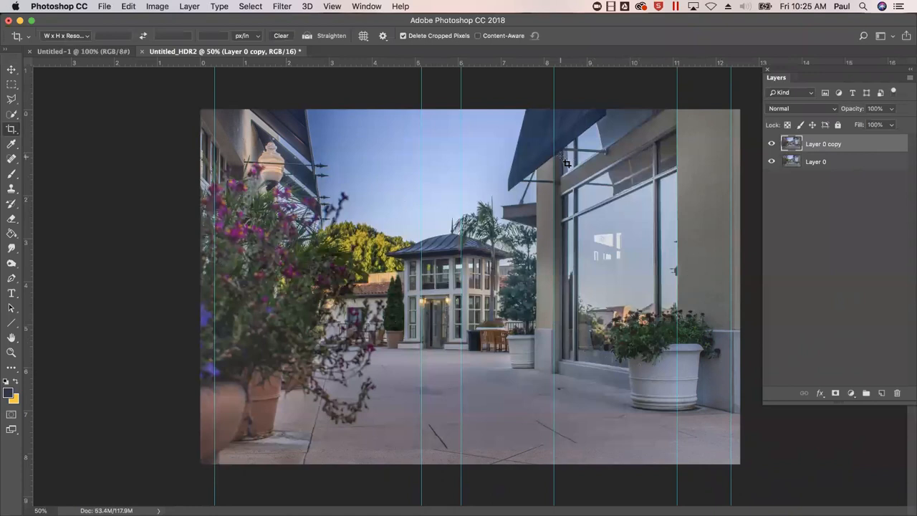
Step: Try to warp the layer copy, bending the window wall and the sky area to align the verticals with the guides
key("super")
key("super+t")
right_click(499, 254)
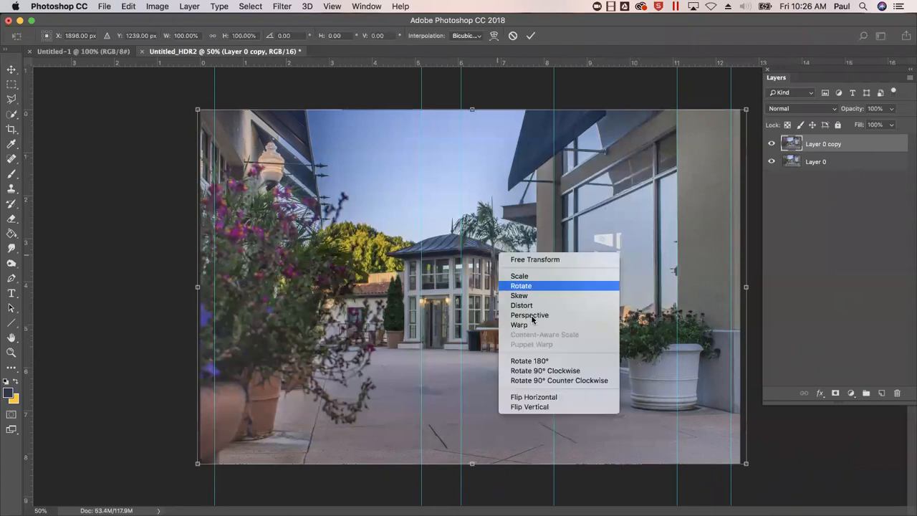
left_click(546, 324)
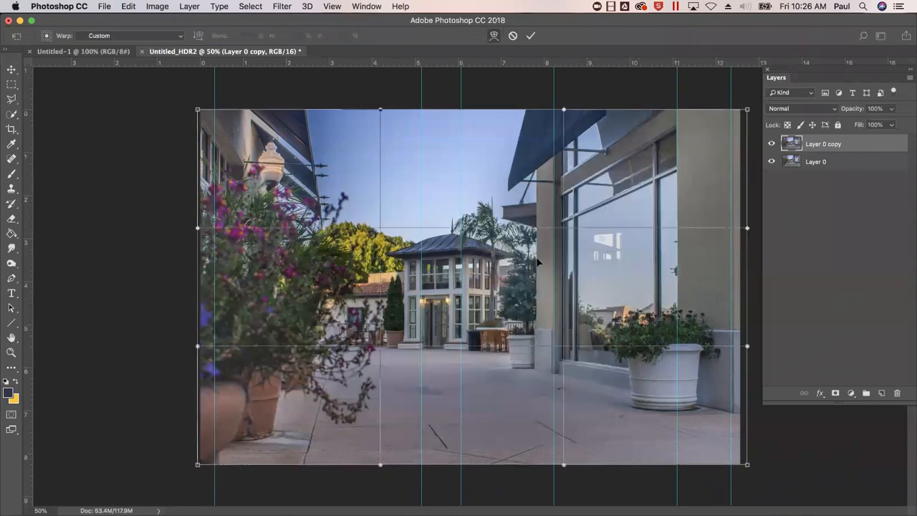
mouse_move(639, 211)
left_mouse_down()
mouse_move(605, 212)
mouse_move(647, 213)
left_mouse_up()
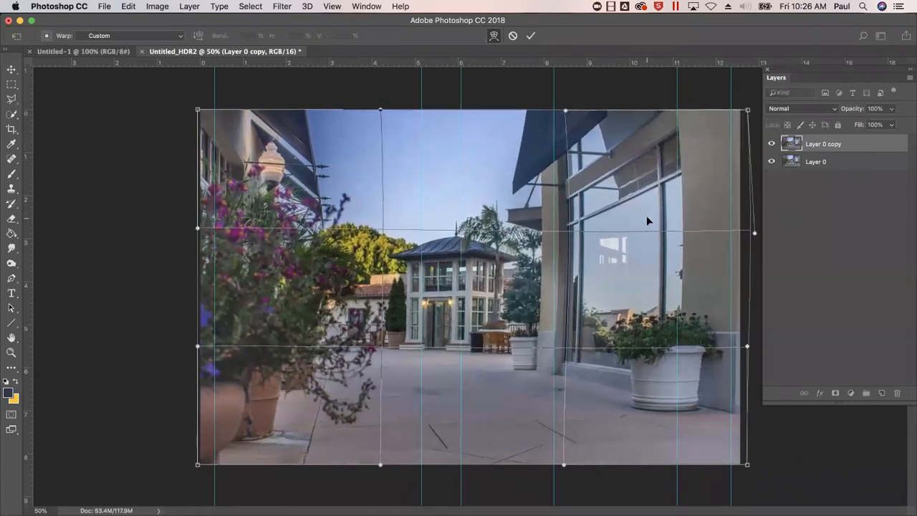
left_click_drag(521, 188, 483, 192)
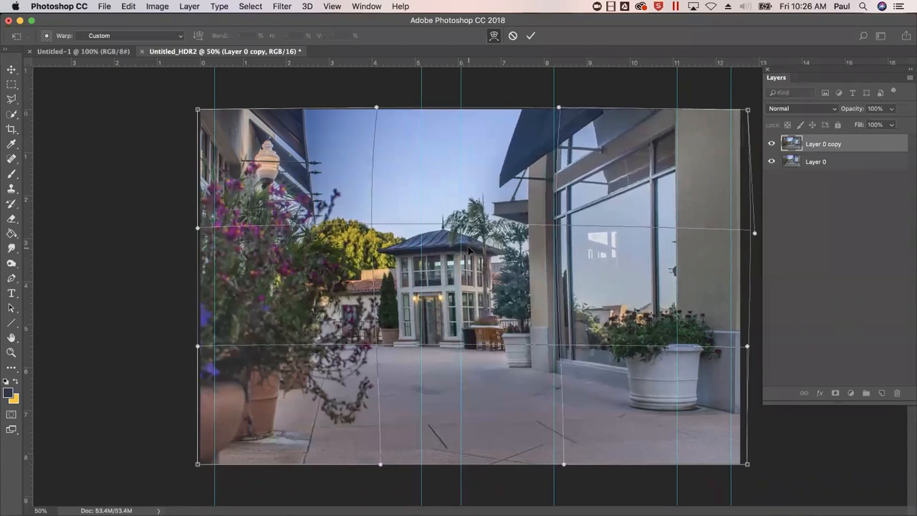
key("Return")
key("c")
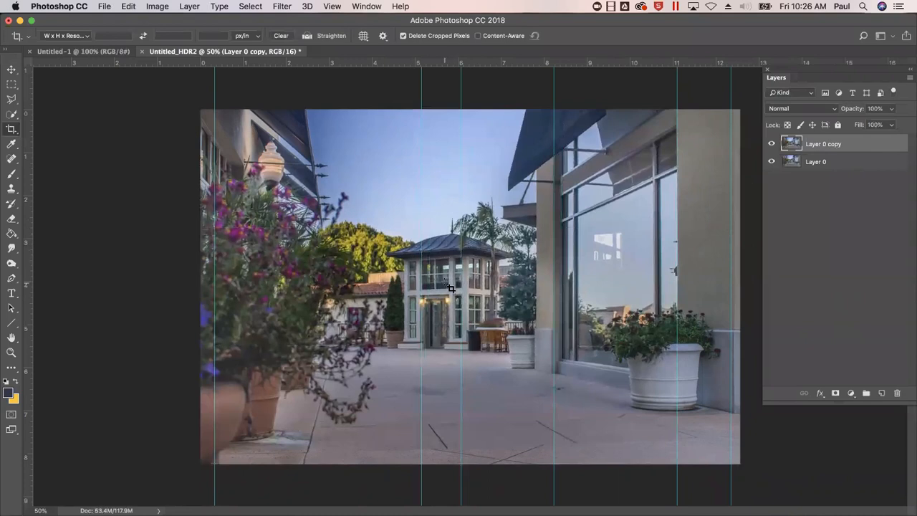
Step: Hide the guides and examine the foreground pavement across the image's width for blemishes
key("super+semicolon")
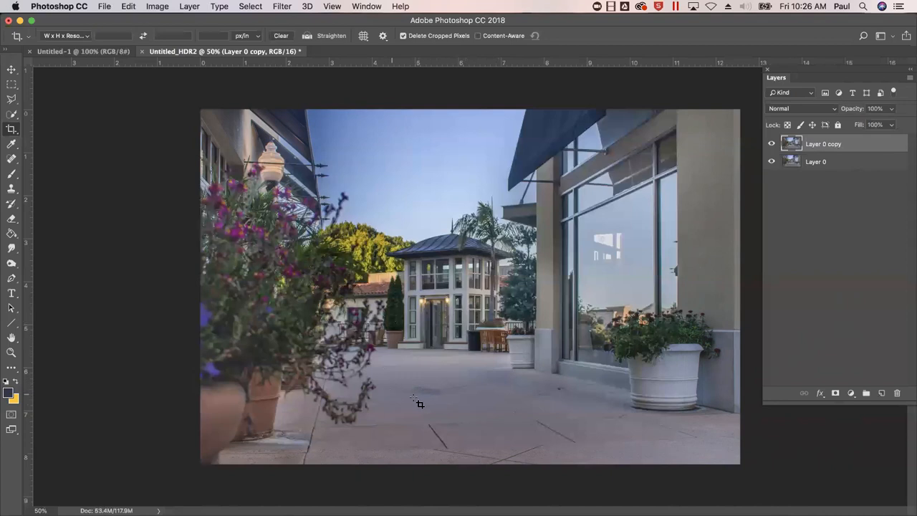
key("super+plus")
key("super+plus")
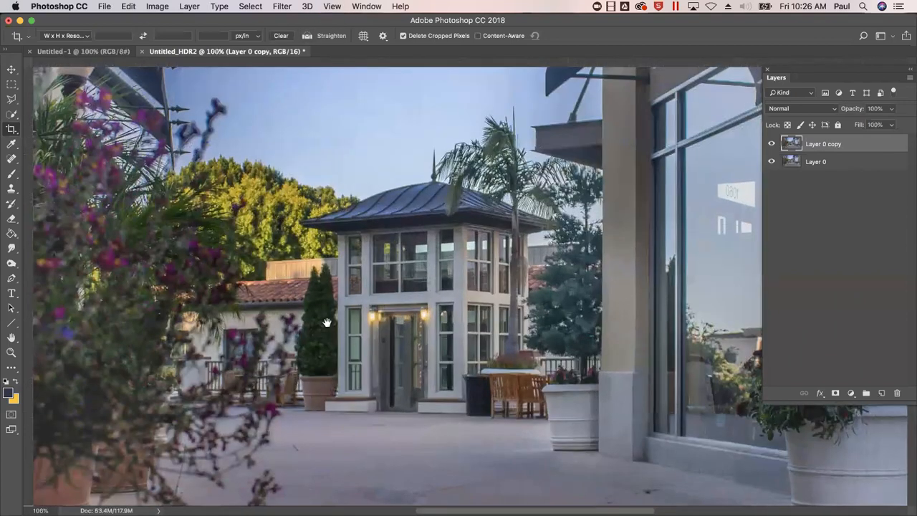
scroll(360, 277, "down", 3)
scroll(361, 277, "left", 2)
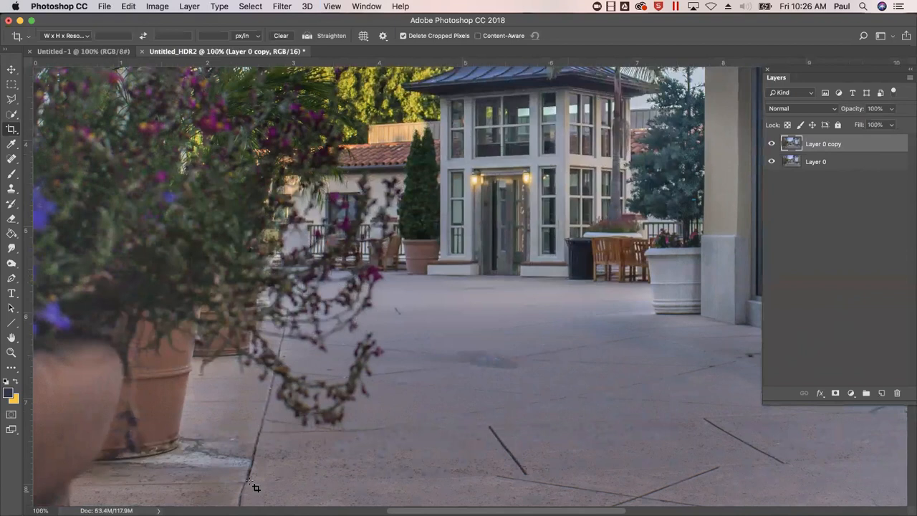
scroll(588, 364, "right", 10)
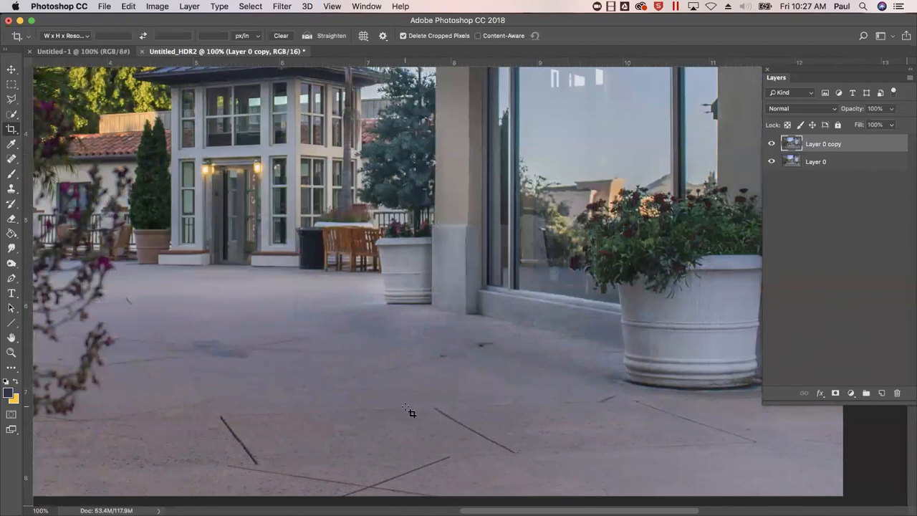
scroll(337, 373, "right", 5)
scroll(336, 372, "down", 3)
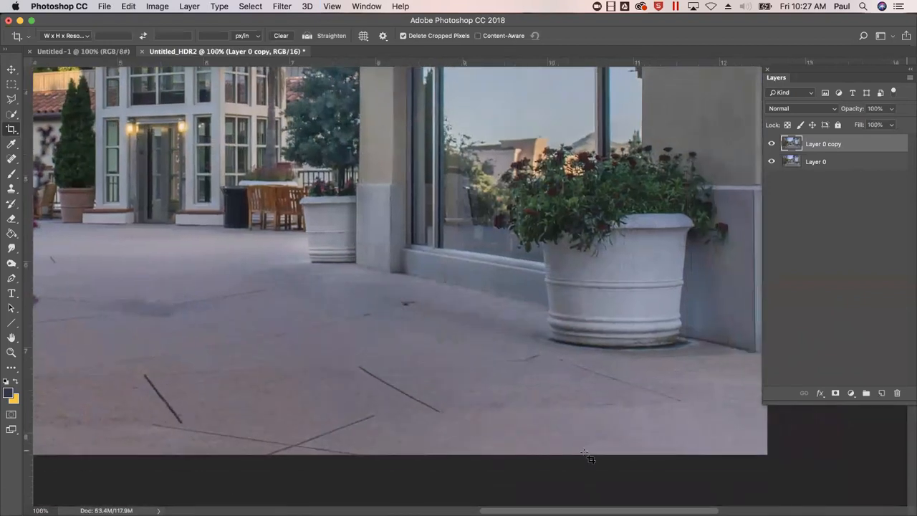
Step: Examine the window wall, the planters and the pavement in front of them up close for spots to retouch
key("super+0")
left_click_drag(379, 384, 365, 483)
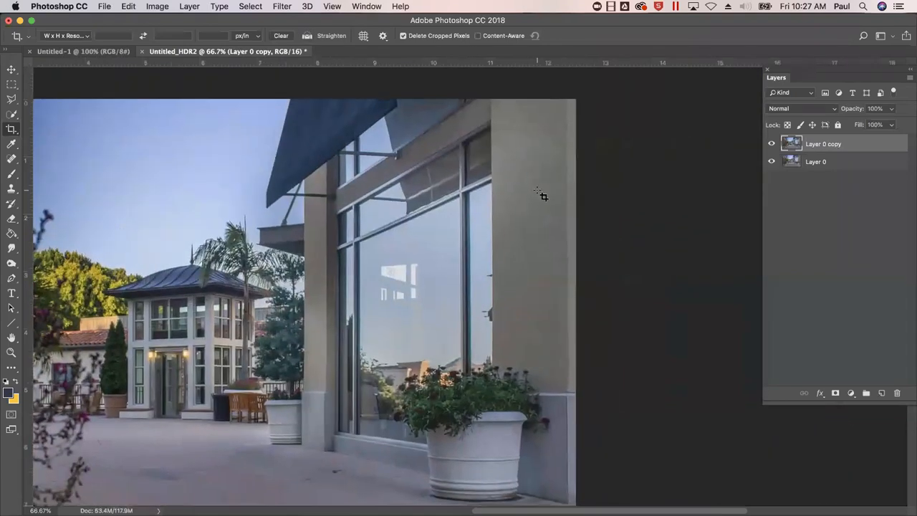
left_click_drag(286, 328, 459, 263)
key("super+r")
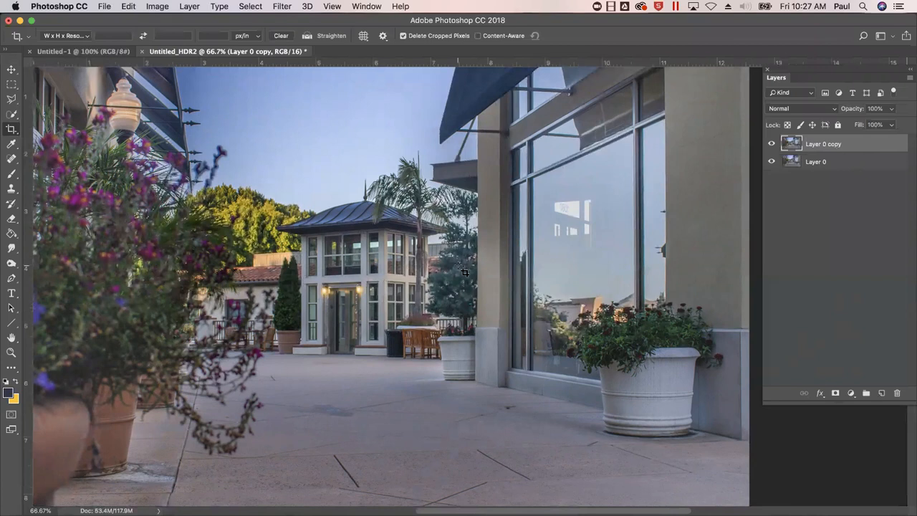
scroll(504, 292, "up", 3)
scroll(574, 415, "down", 4)
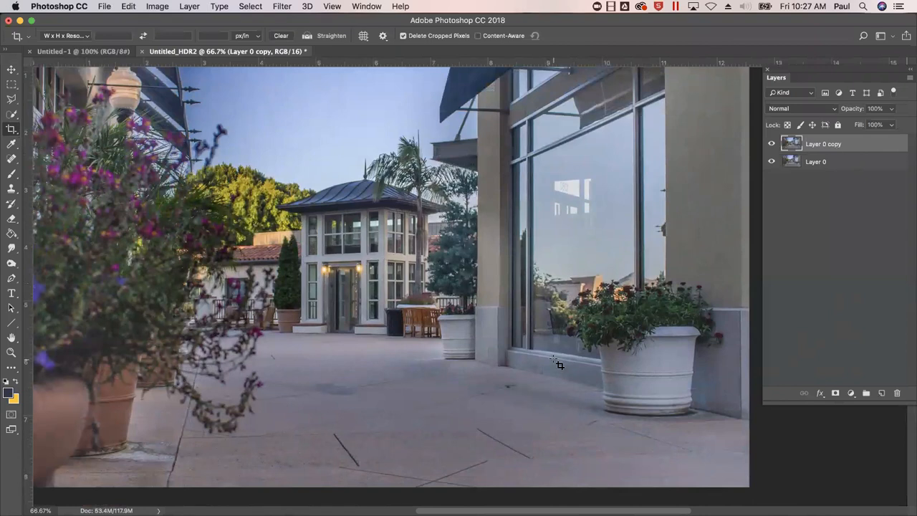
key("super+plus")
key("super+plus")
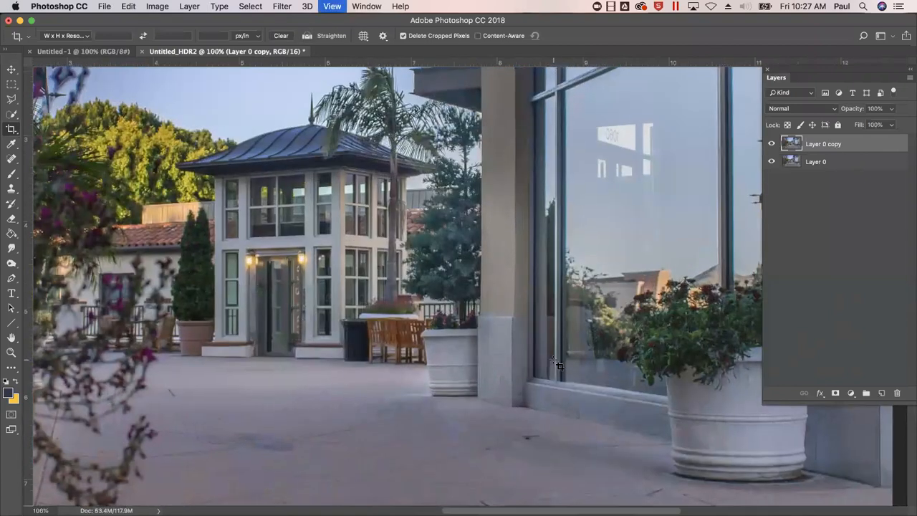
left_click_drag(344, 196, 282, 164)
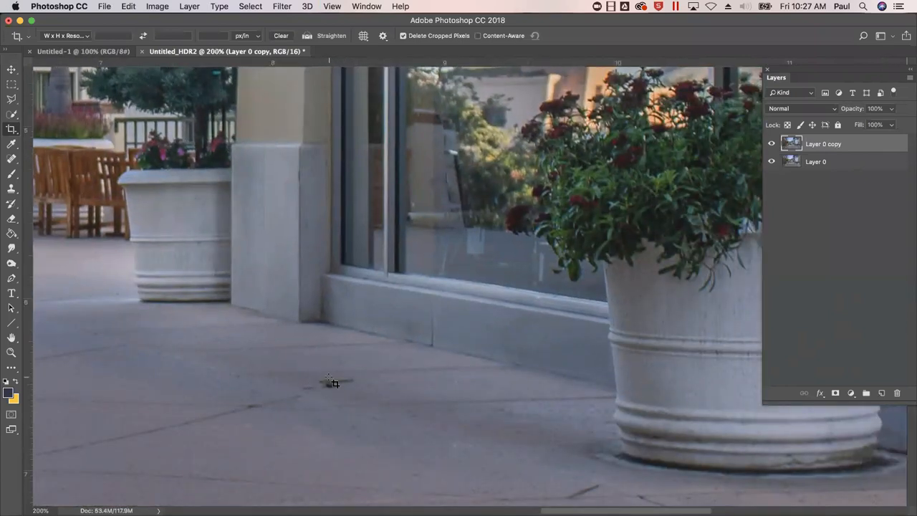
Step: Choose the Spot Healing Brush, duplicate Layer 0 copy and name the duplicate Touchups
left_click(14, 161)
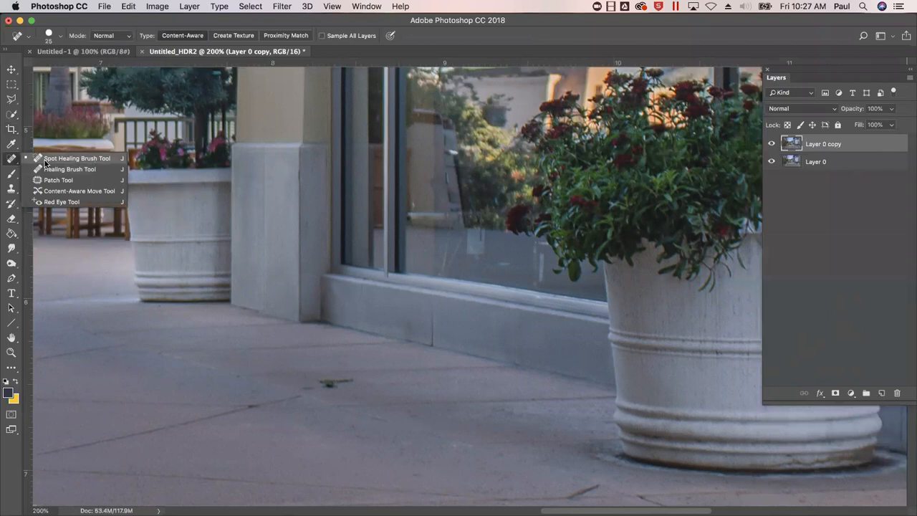
left_click(45, 161)
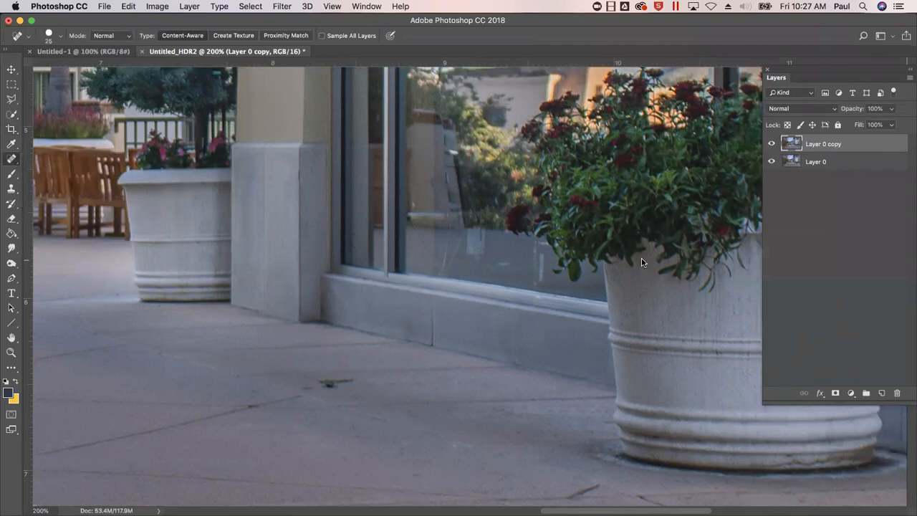
key("super+j")
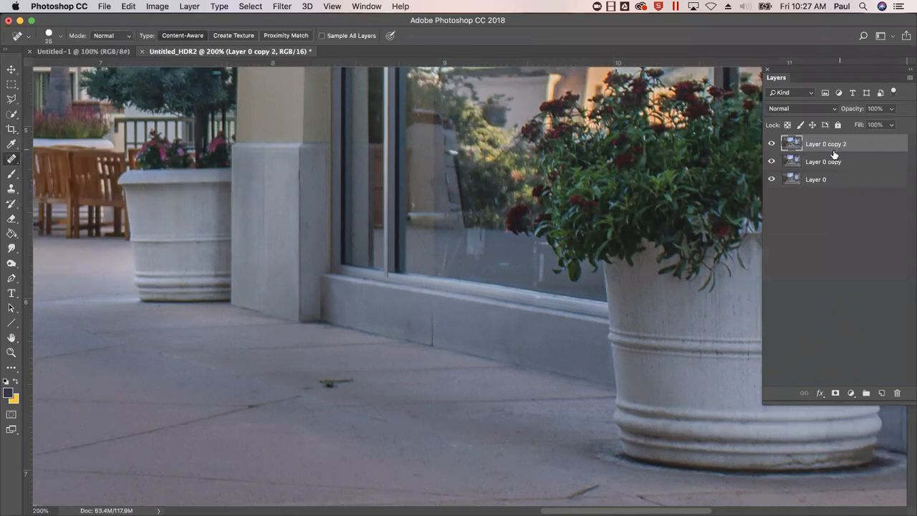
double_click(819, 146)
type("Touch")
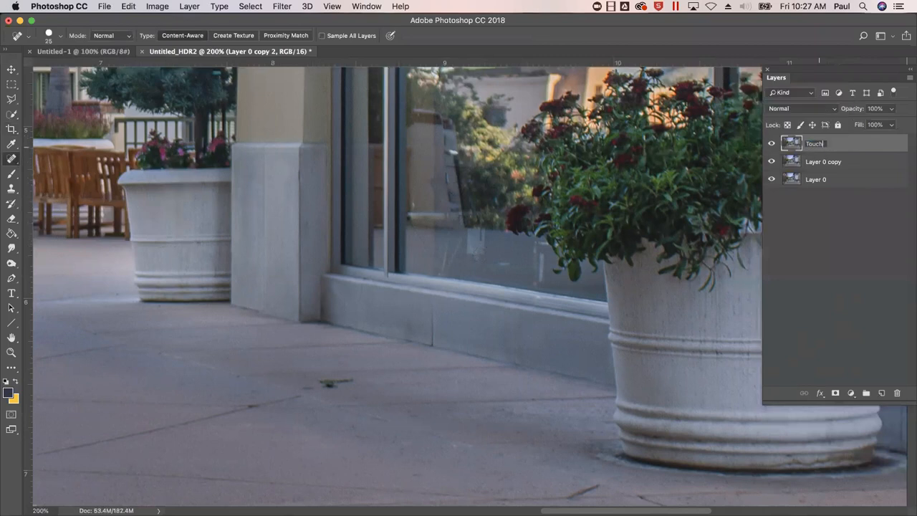
type("ips")
key("Return")
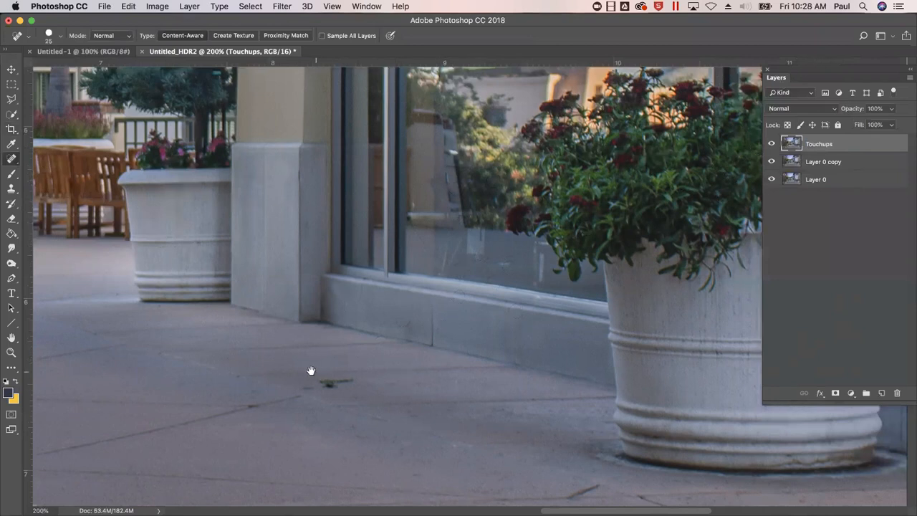
Step: Enlarge the Spot Healing Brush to 35 and heal away the dark debris on the pavement in front of the window wall
left_click_drag(312, 371, 421, 370)
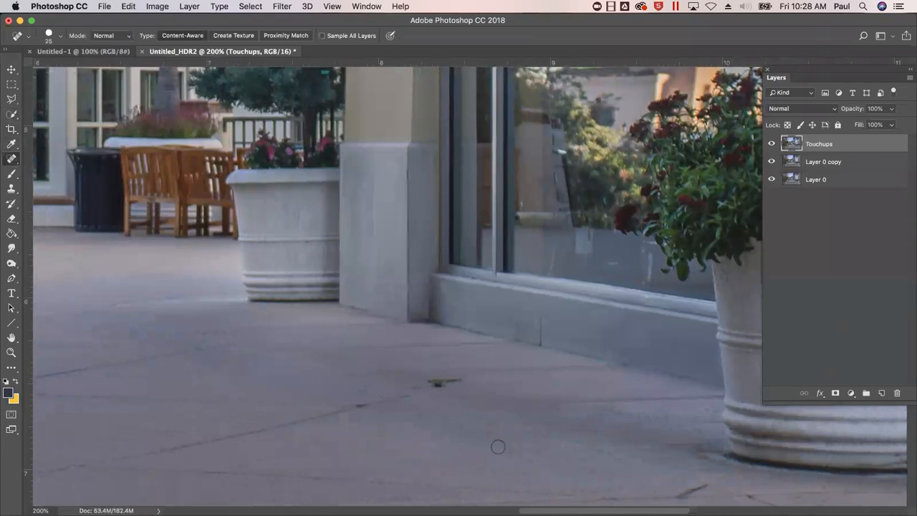
key("bracketright")
key("bracketright")
left_click_drag(431, 382, 462, 382)
left_click_drag(590, 446, 594, 432)
scroll(593, 432, "down", 10)
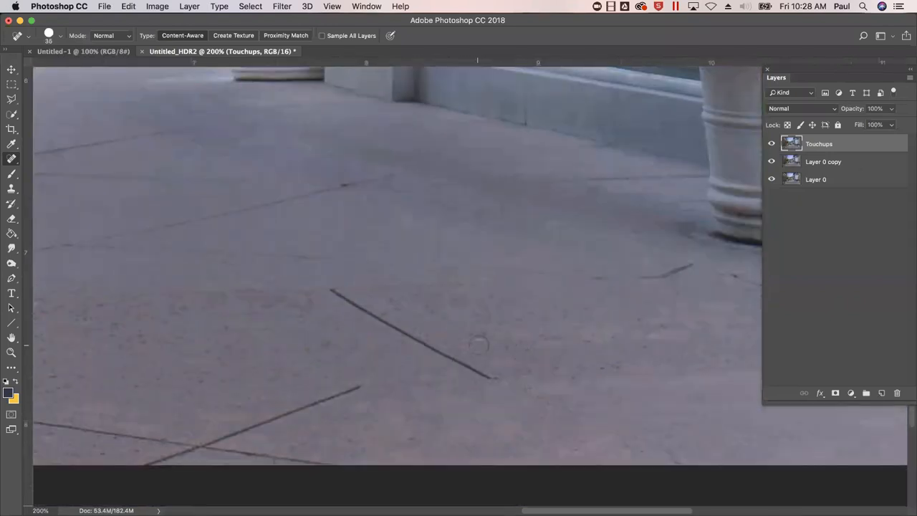
Step: Heal the small specks on the pavement around the hanging flower stems and beside the terracotta pot
left_click_drag(572, 413, 479, 371)
left_click(681, 458, "shift")
left_click_drag(294, 233, 633, 206)
left_click_drag(168, 302, 300, 301)
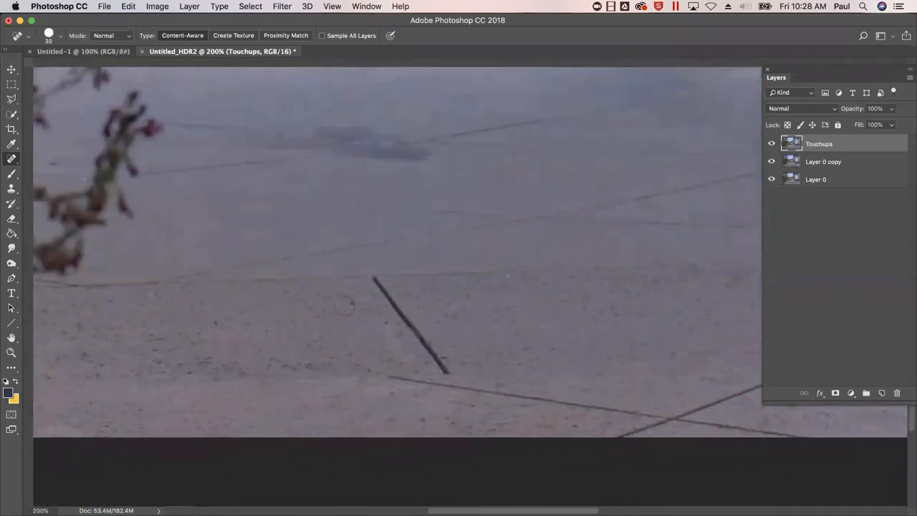
left_click_drag(414, 247, 407, 336)
left_click_drag(483, 240, 769, 237)
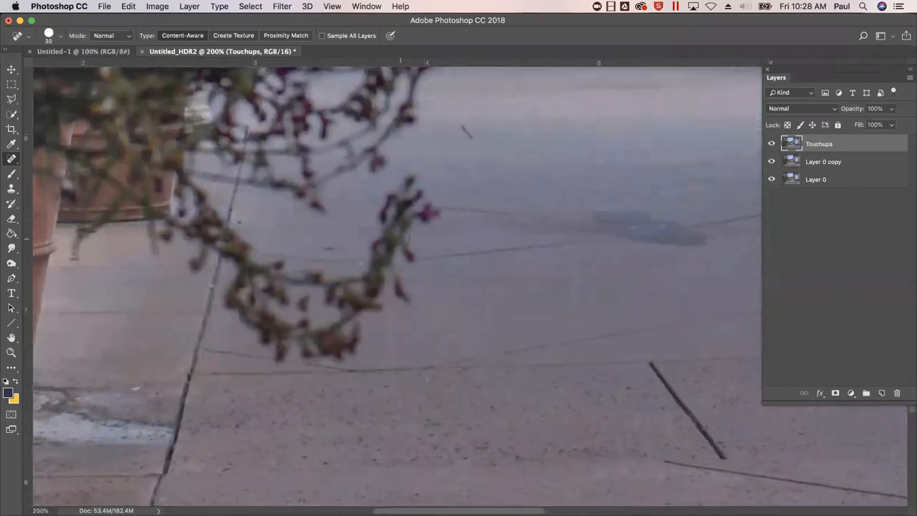
mouse_move(204, 224)
left_mouse_down()
mouse_move(318, 248)
mouse_move(358, 244)
left_mouse_up()
left_click(400, 242)
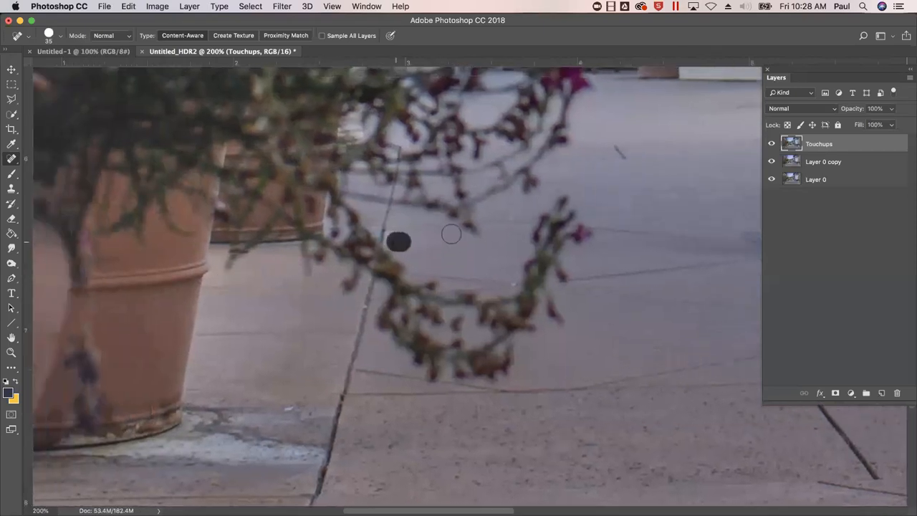
left_click(515, 212)
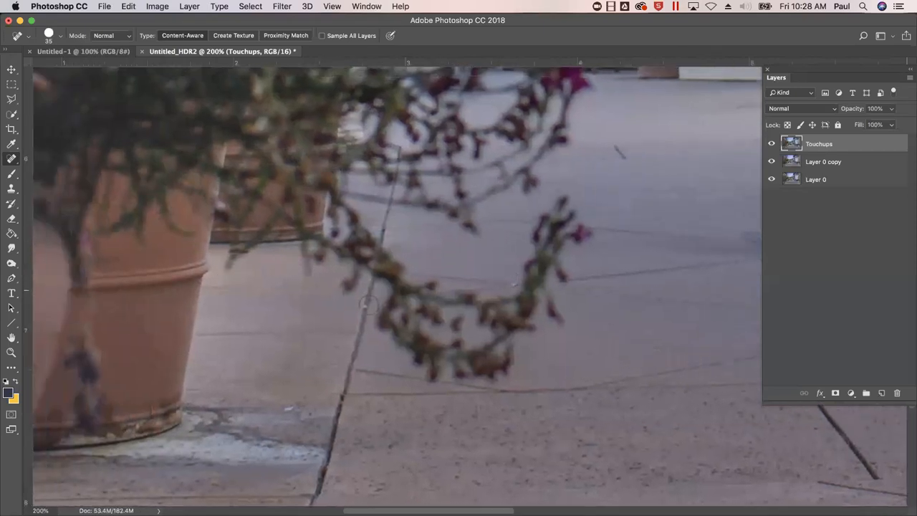
left_click(290, 409)
left_click(401, 451)
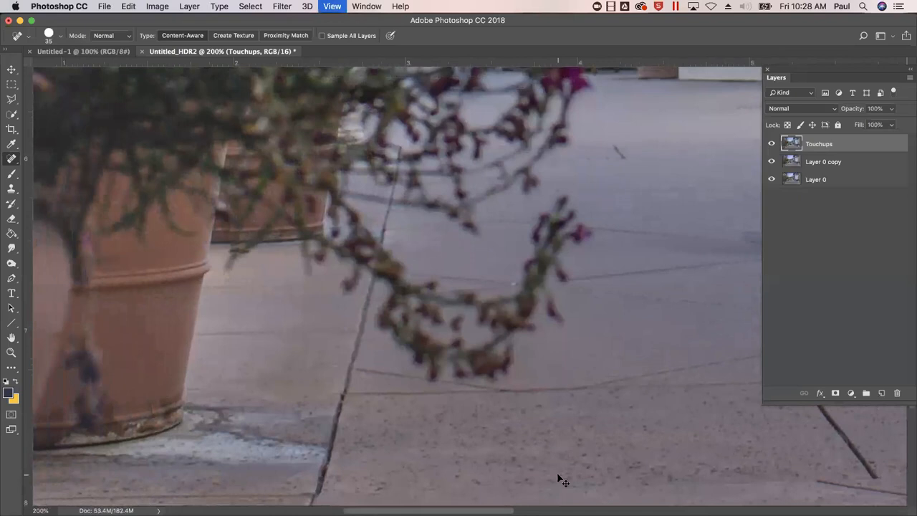
Step: Examine the rest of the image and the dark stained patch where the pavement seams meet
key("super+minus")
key("super+minus")
left_click_drag(433, 297, 235, 411)
mouse_move(606, 334)
left_mouse_down()
mouse_move(468, 307)
mouse_move(313, 515)
left_mouse_up()
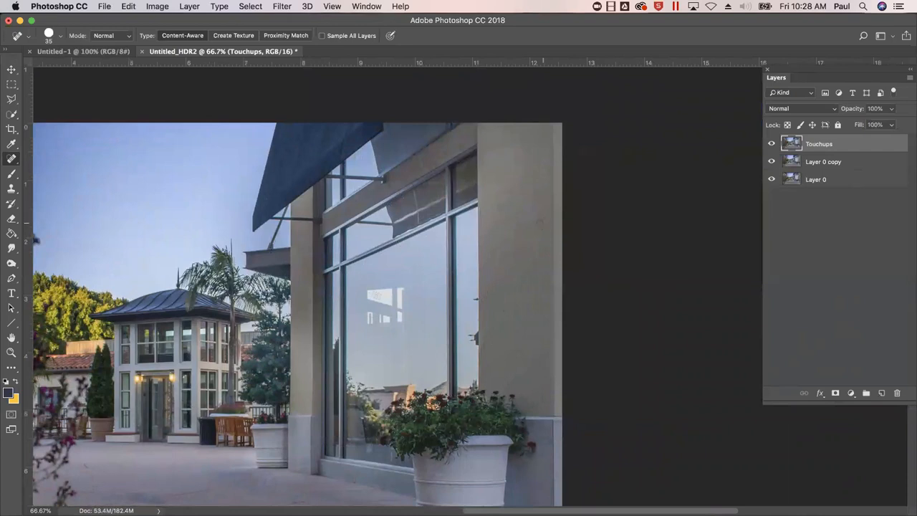
left_click_drag(272, 299, 425, 177)
left_click_drag(303, 301, 526, 172)
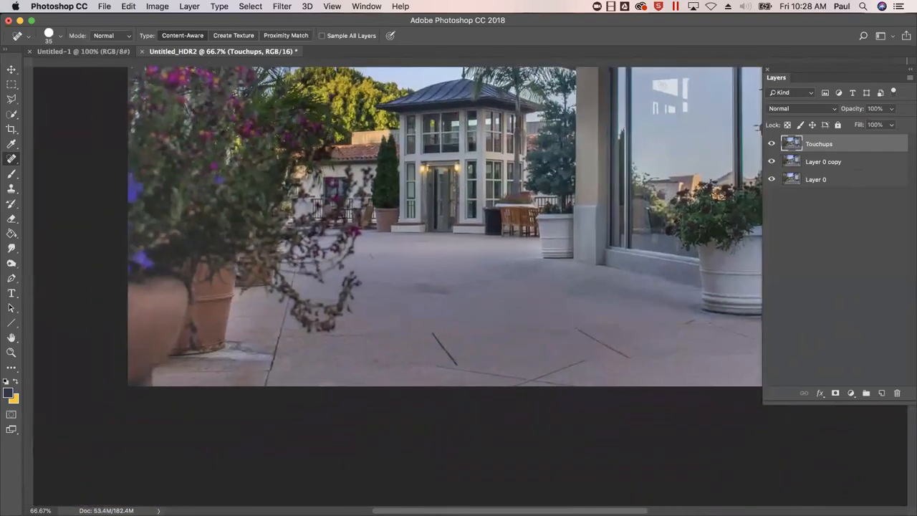
key("super+plus")
key("super+plus")
key("super+plus")
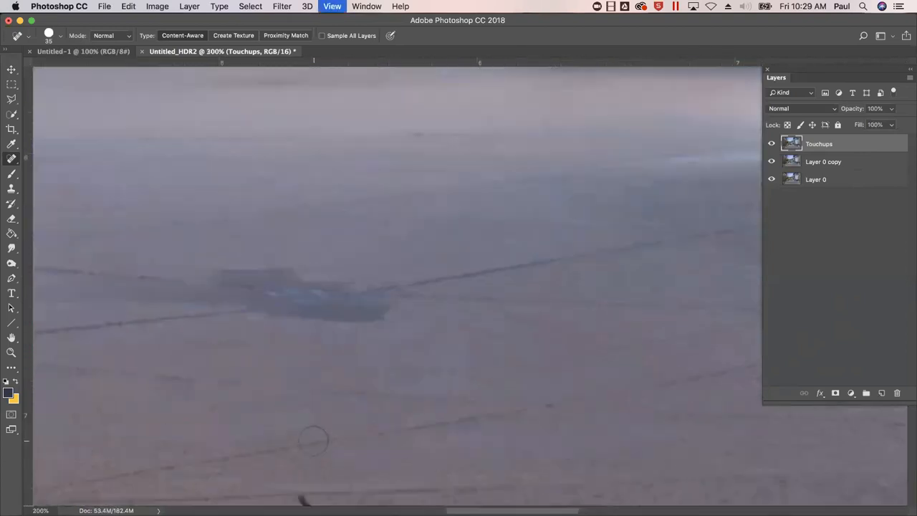
key("super+minus")
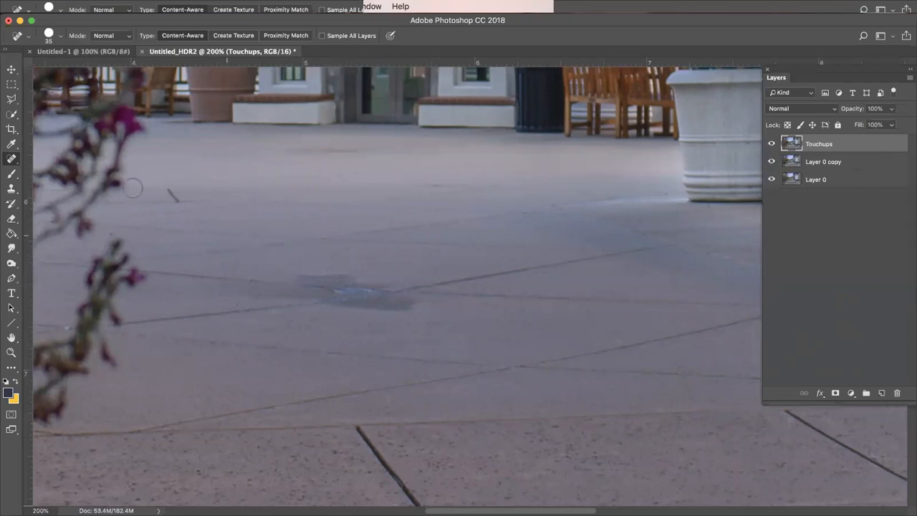
Step: Outline the stained pavement below the seam junction with the Polygonal Lasso, following the seams along its upper edge
left_click(10, 98)
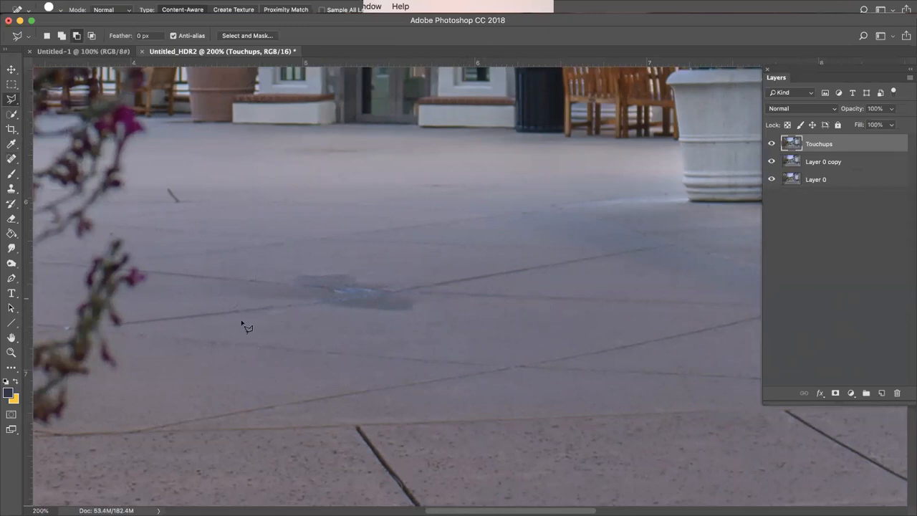
left_click(521, 298)
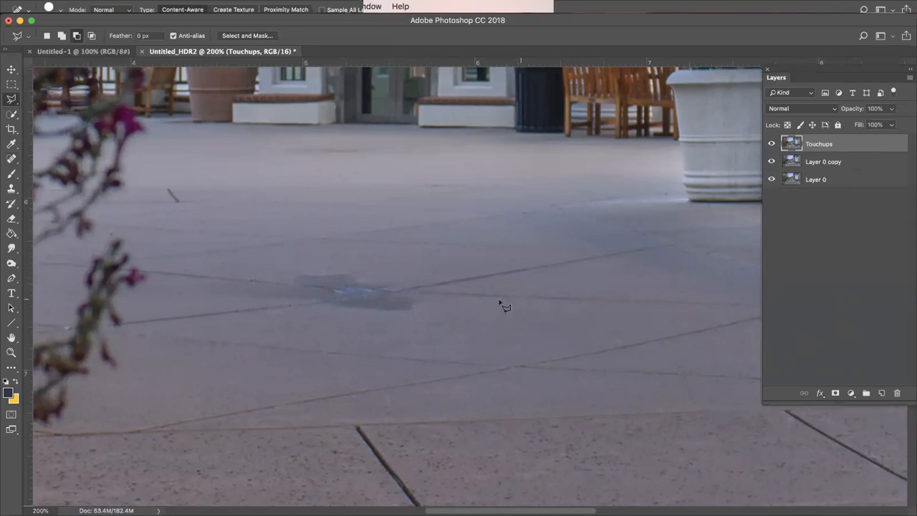
left_click(393, 294)
left_click(285, 309)
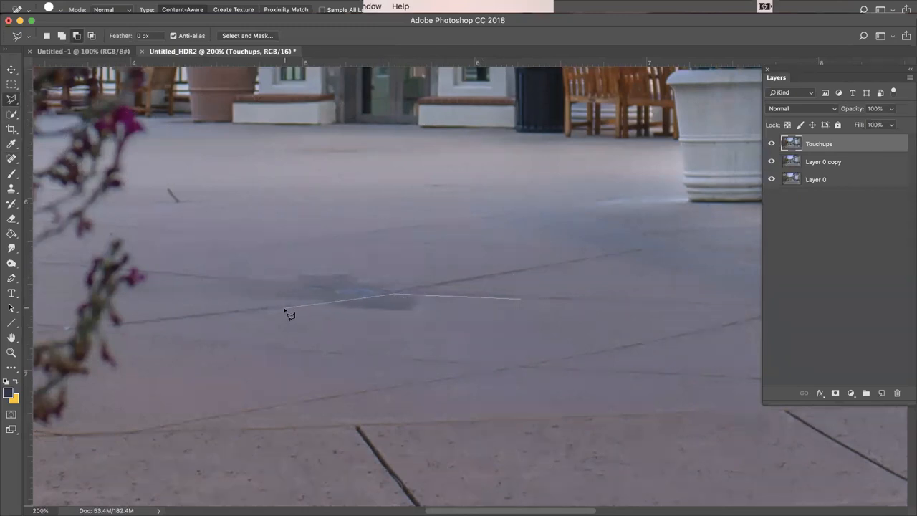
left_click(269, 323)
left_click(363, 334)
double_click(497, 314)
Step: Add the stained wedges beside and above the seam junction to the lasso selection, leaving the seam lines unselected
left_click(386, 294)
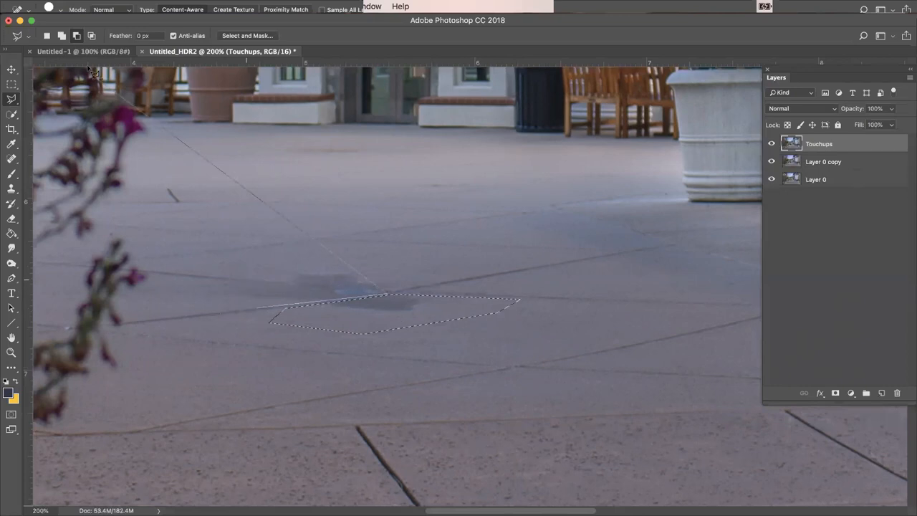
key("Escape")
left_click(63, 36)
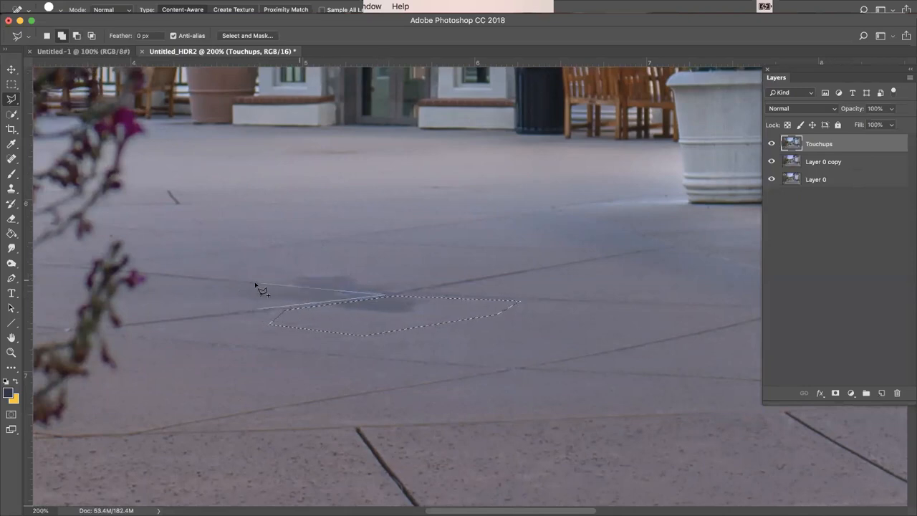
left_click(230, 283)
left_click(212, 294)
left_click(254, 310)
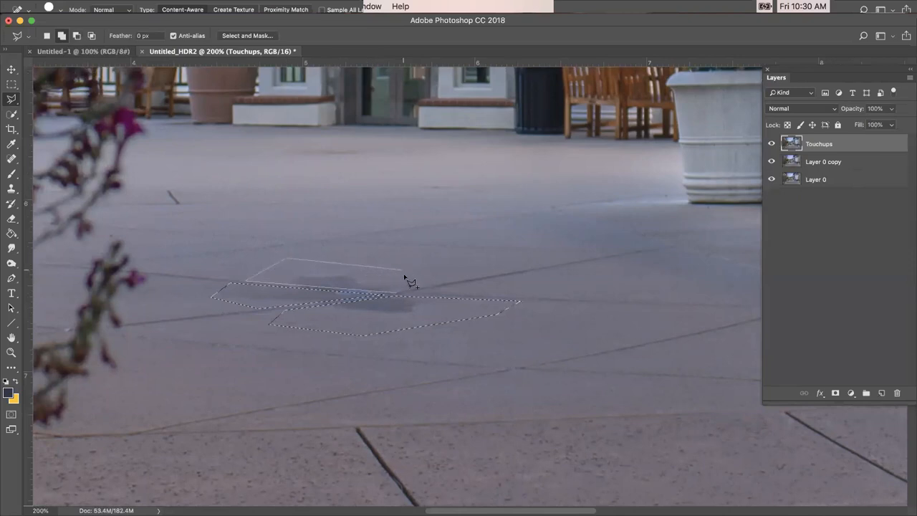
double_click(467, 297)
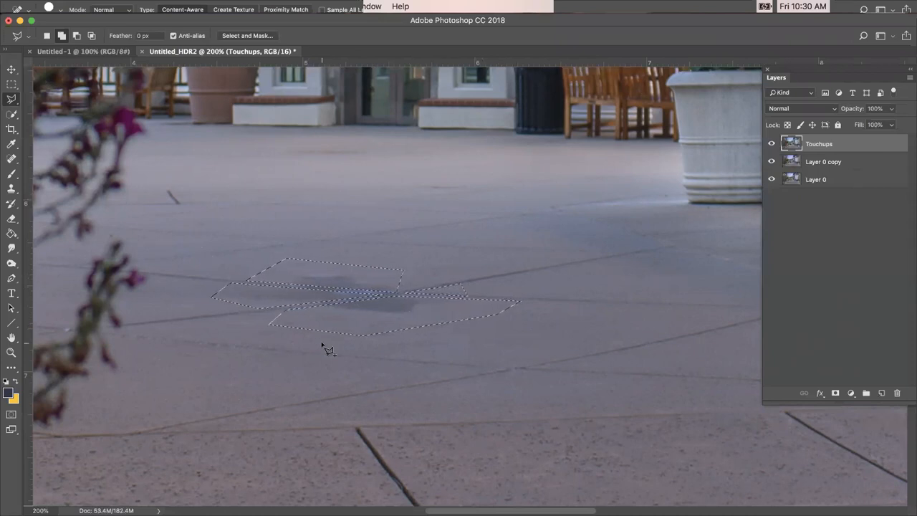
Step: Fill the selected stain with Content-Aware contents, Color Adaptation on, Normal mode and 100% opacity, and deselect
key("shift+BackSpace")
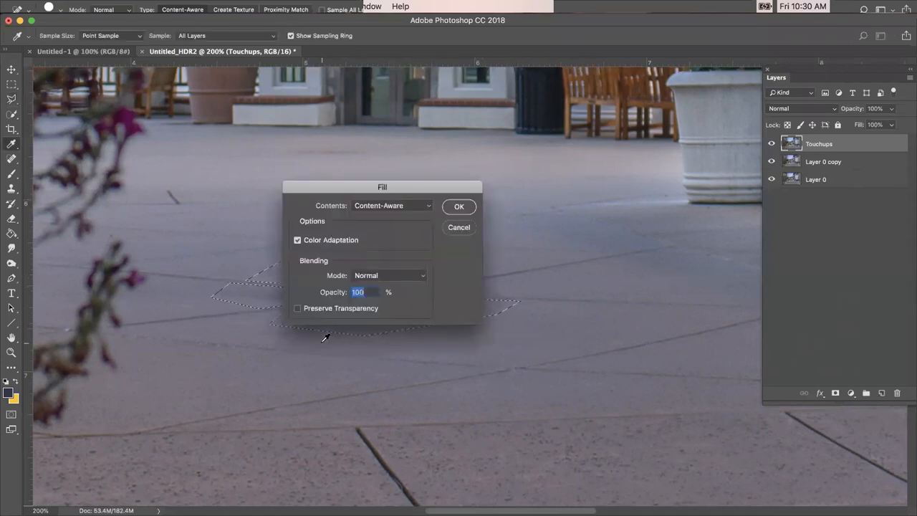
left_click(394, 206)
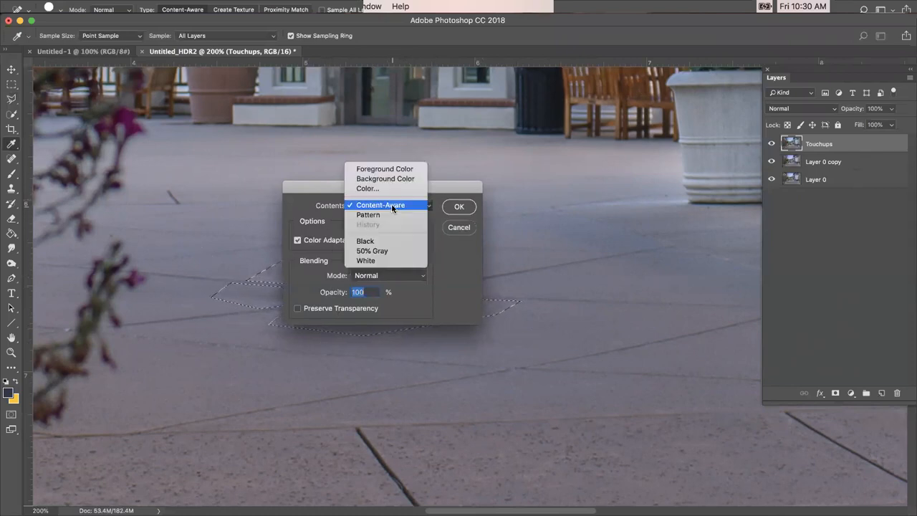
left_click(386, 206)
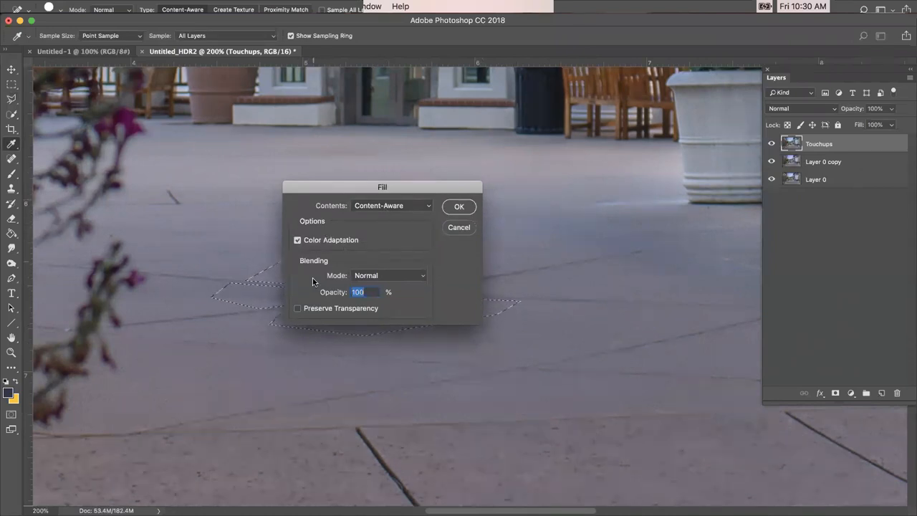
left_click(459, 206)
key("l")
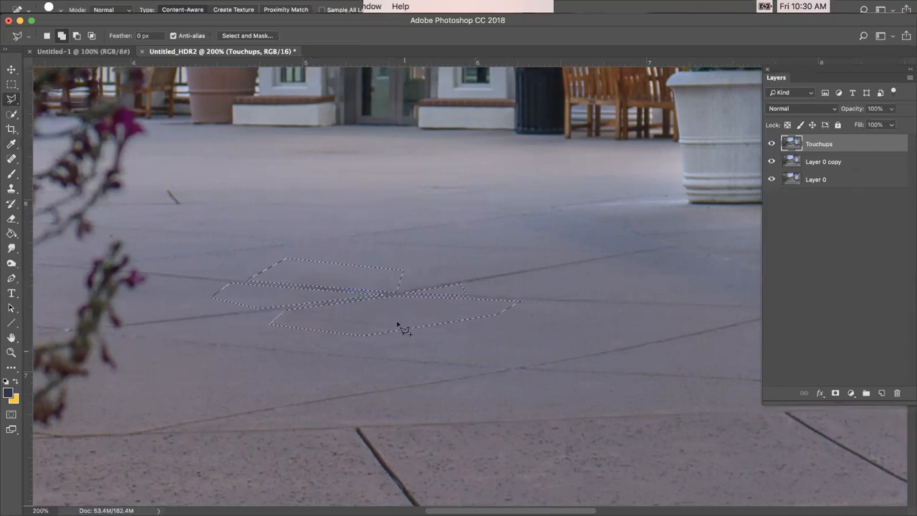
key("super+d")
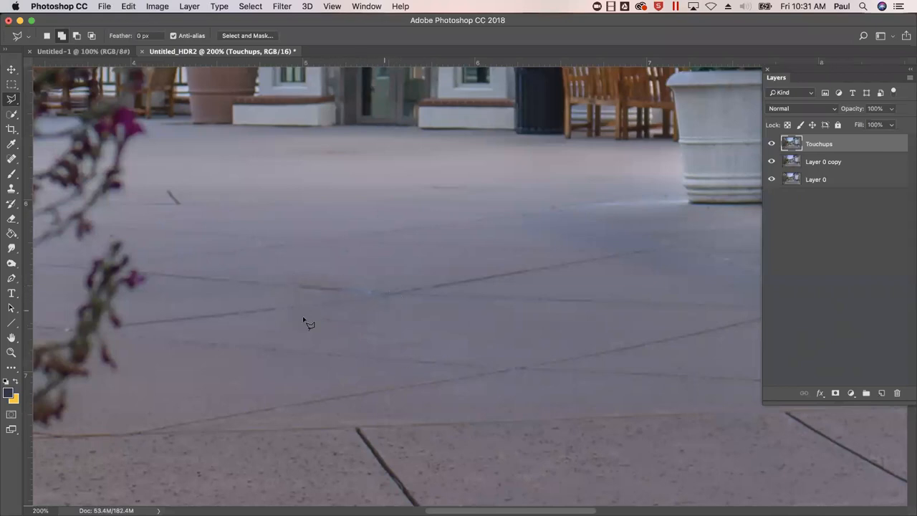
Step: Use the Patch tool to replace the smudged pavement below the seam junction with clean pavement, and patch the broken seam end
left_click(13, 159)
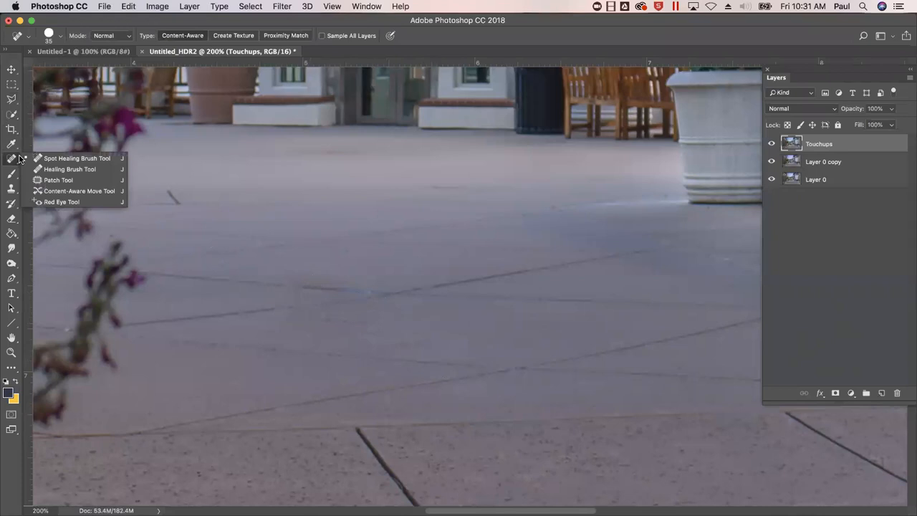
left_click(59, 179)
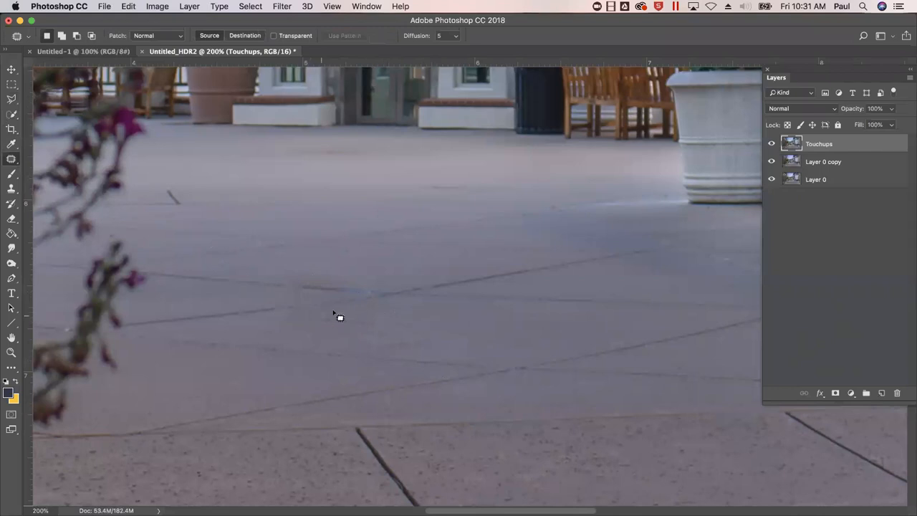
mouse_move(331, 309)
left_mouse_down()
mouse_move(314, 313)
mouse_move(311, 333)
mouse_move(383, 331)
mouse_move(391, 318)
mouse_move(364, 315)
left_mouse_up()
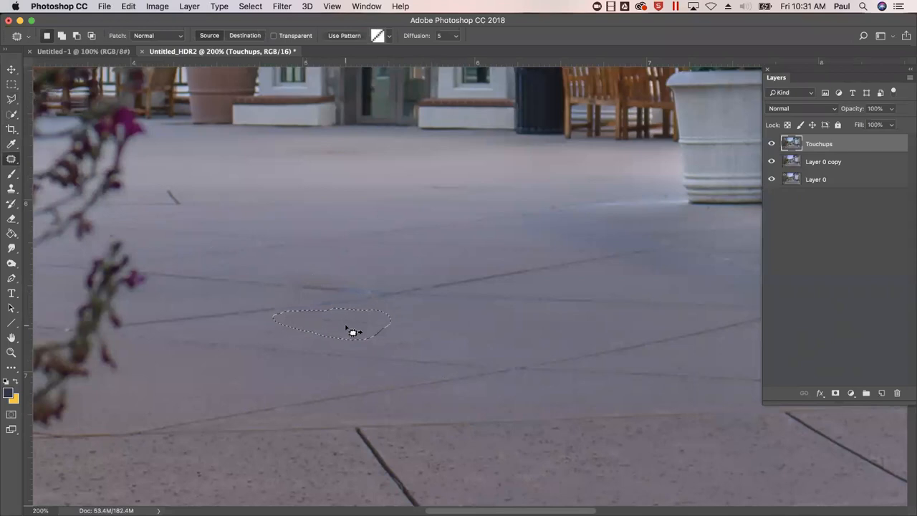
left_click_drag(352, 332, 491, 337)
key("super+d")
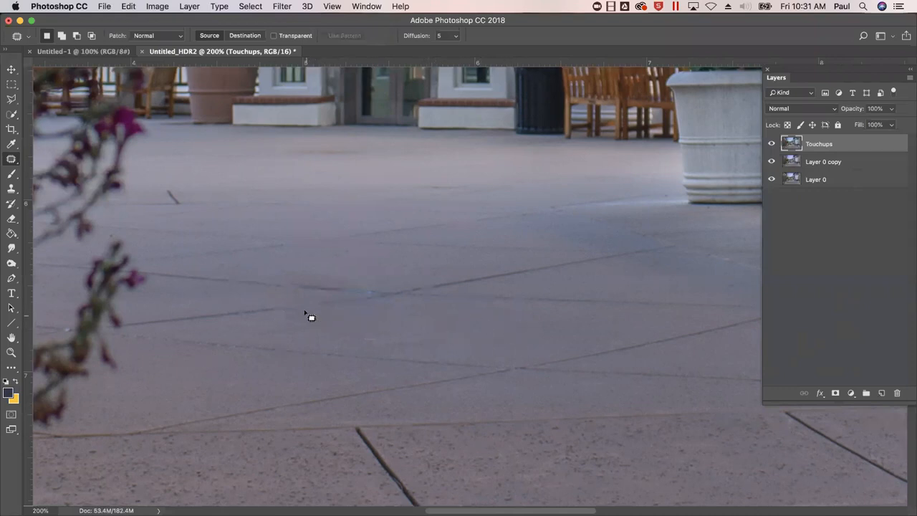
mouse_move(277, 304)
left_mouse_down()
mouse_move(348, 295)
mouse_move(245, 295)
left_mouse_up()
key("super+d")
Step: Lasso the narrow wedge between the two seams beside their junction, patch it with clean pavement and deselect
left_click(13, 99)
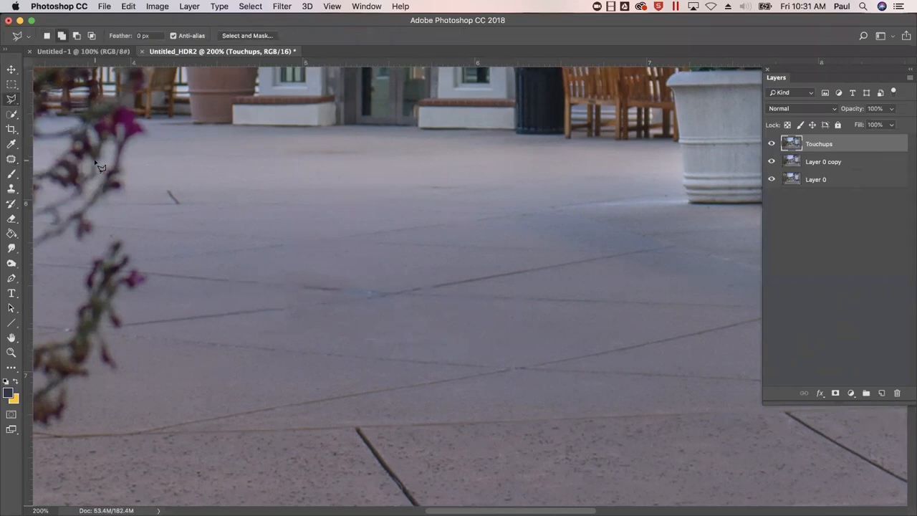
left_click(263, 307)
left_click(377, 293)
left_click(242, 284)
double_click(222, 292)
left_click(11, 159)
left_click_drag(302, 297, 353, 316)
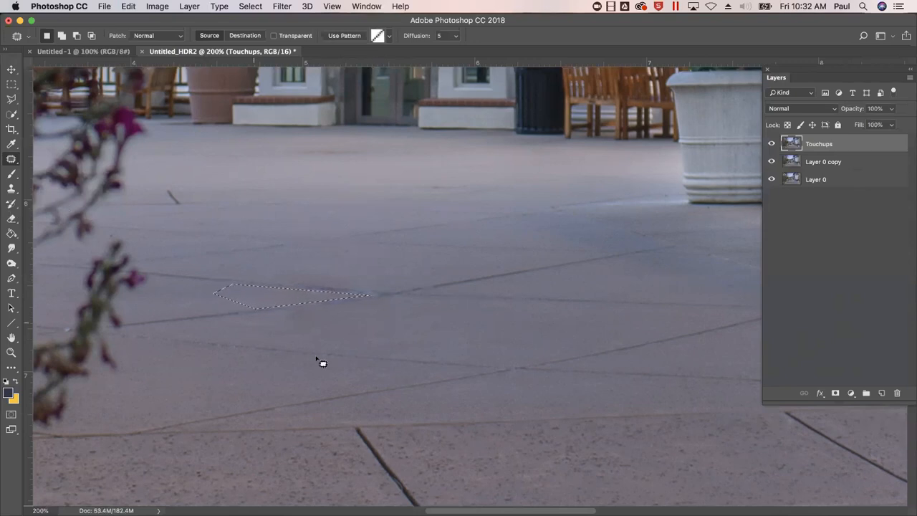
left_click_drag(476, 360, 416, 332)
key("super+d")
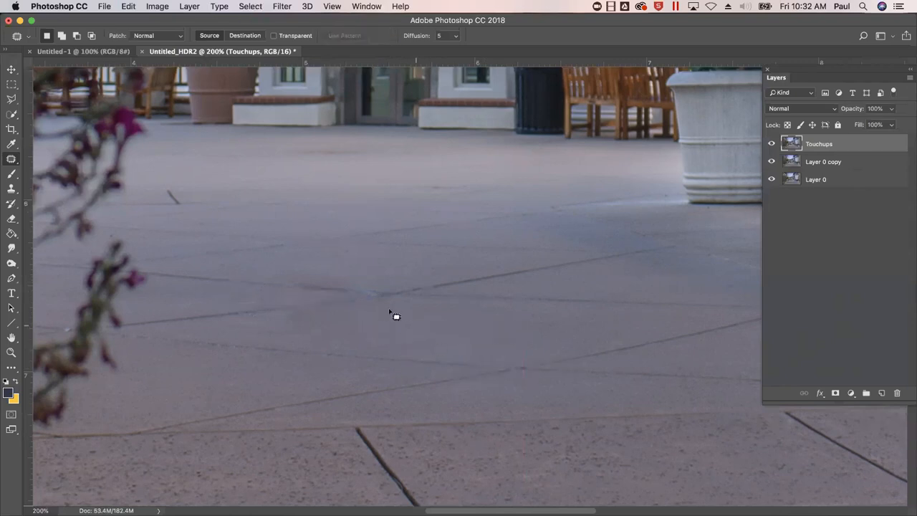
Step: Lasso a thin strip just above the upper seam near the junction, patch it with clean pavement and deselect
left_click(12, 100)
mouse_move(263, 280)
left_mouse_down()
mouse_move(383, 294)
mouse_move(386, 278)
mouse_move(316, 262)
mouse_move(254, 272)
left_mouse_up()
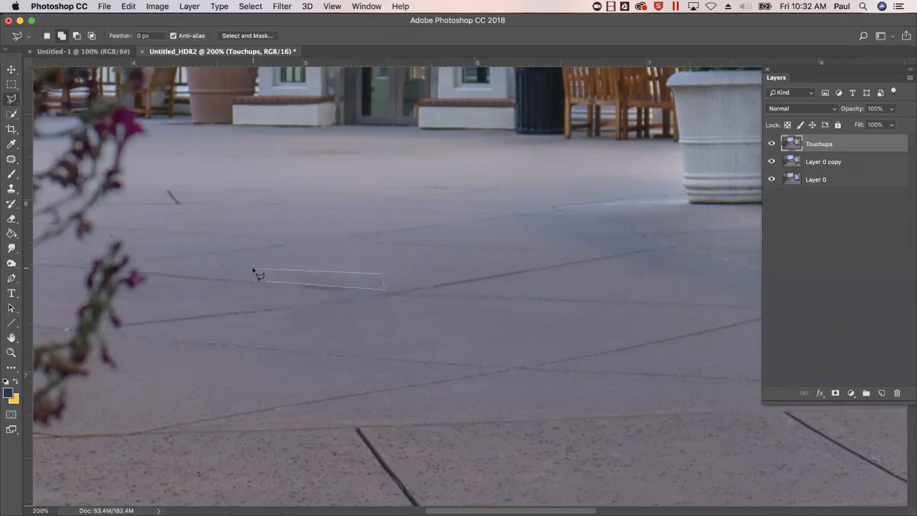
left_click(11, 159)
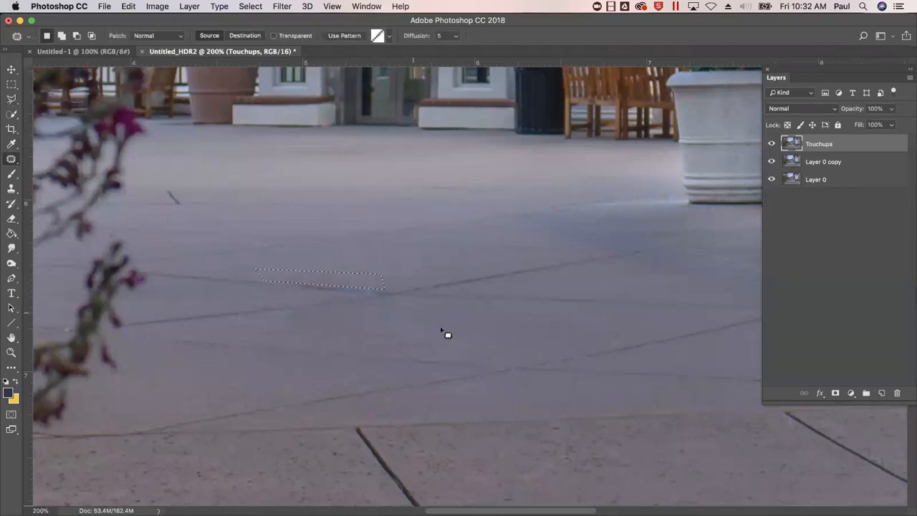
key("ctrl+d")
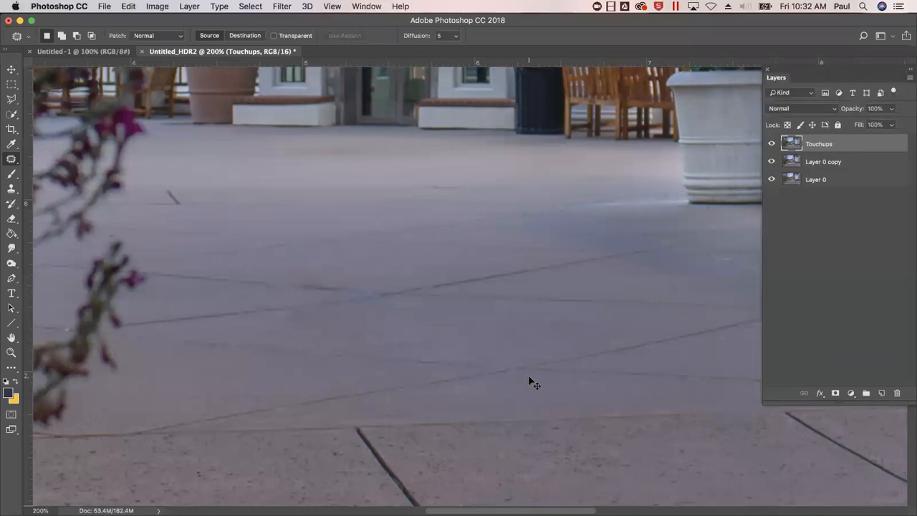
Step: Retouch the pavement at the seam junction using the Clone Stamp at size 15 and 50% opacity
key("ctrl+minus")
key("ctrl+minus")
key("ctrl+minus")
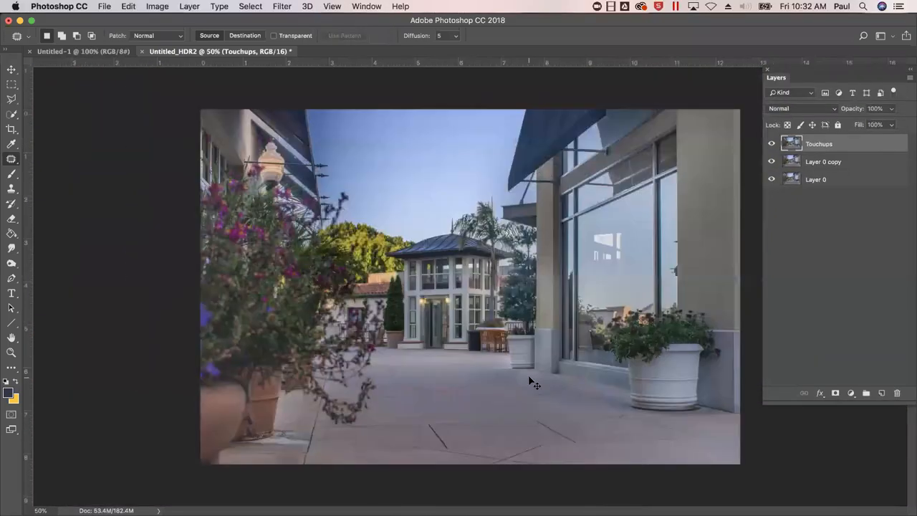
key("ctrl+plus")
key("ctrl+plus")
key("ctrl+plus")
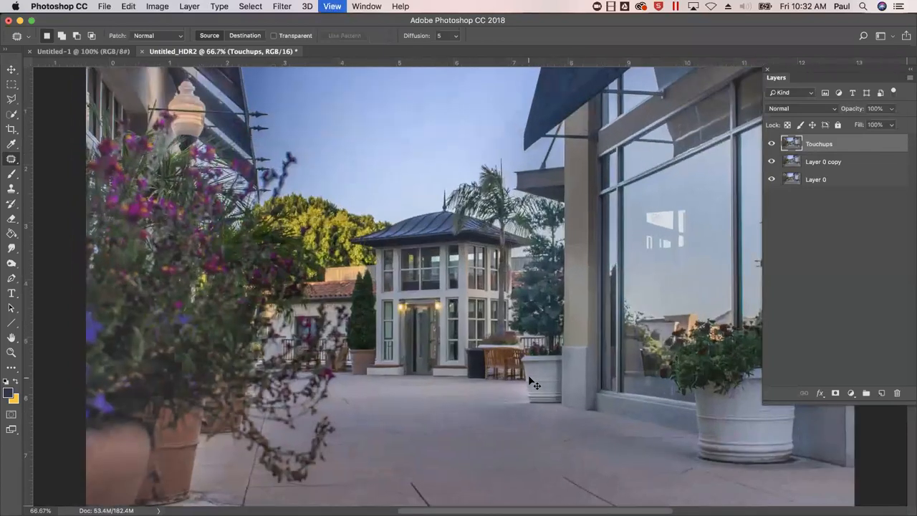
scroll(509, 293, "down", 10)
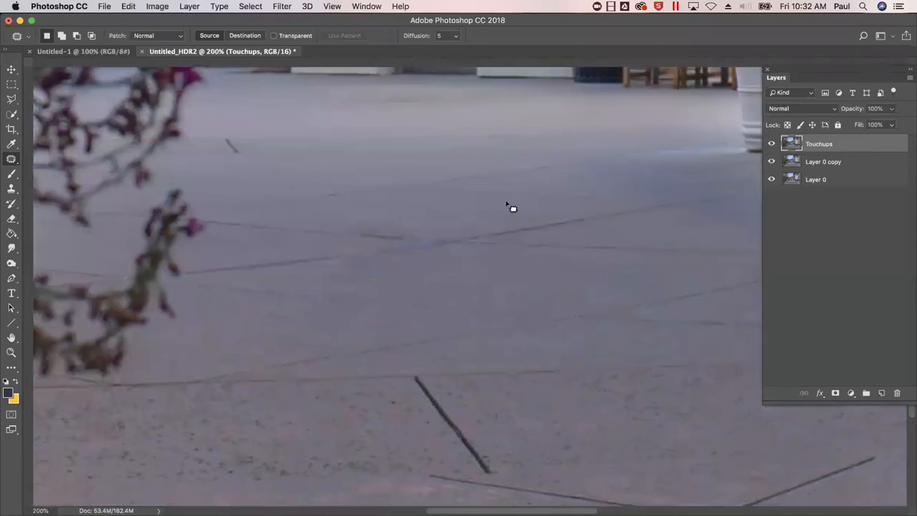
left_click(12, 160)
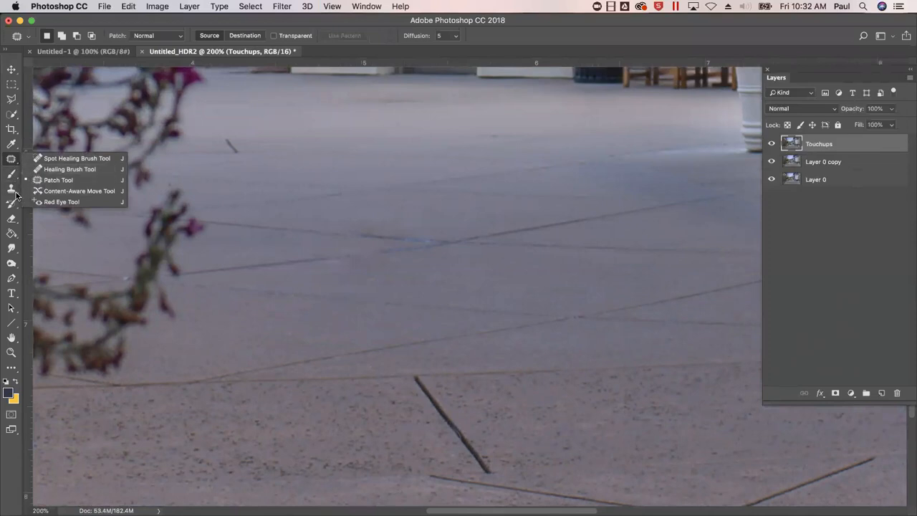
left_click(11, 190)
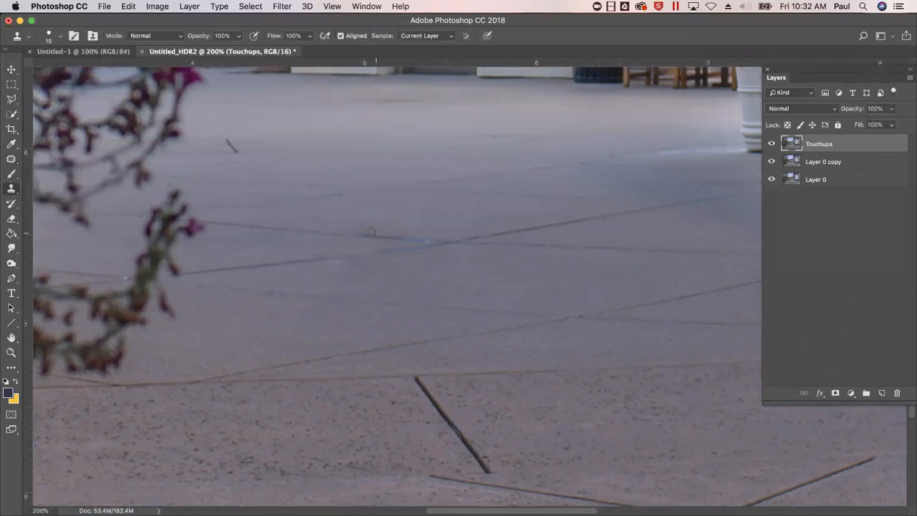
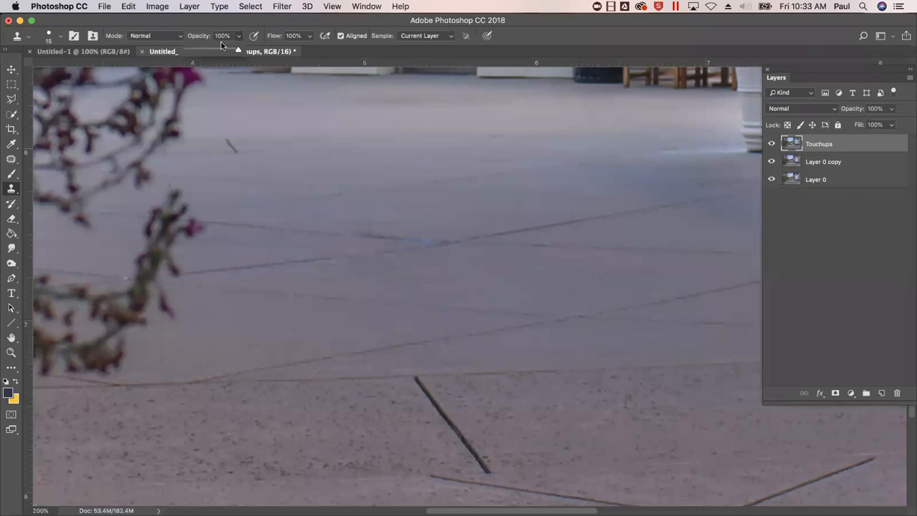
left_click(418, 227)
Step: Patch the blemish on the beige wall column beside the large window with clean wall from lower down, and deselect
key("super+minus")
key("super+minus")
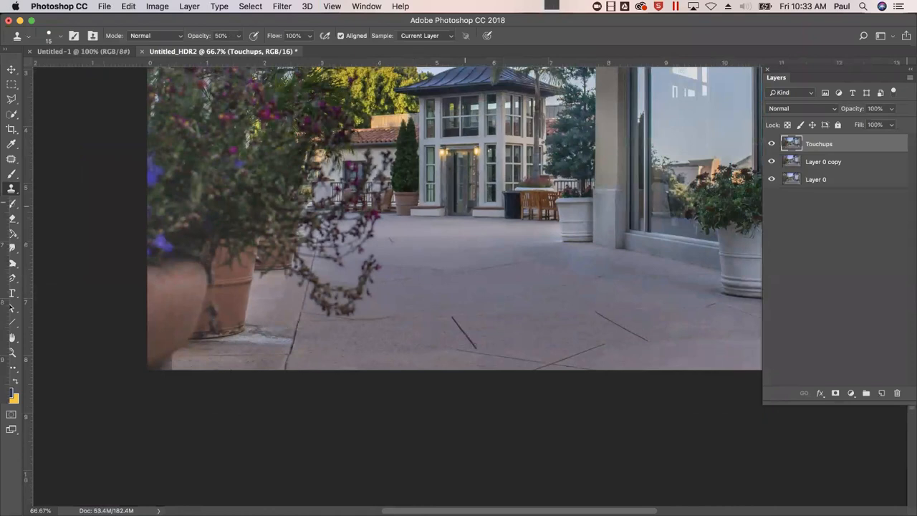
left_click_drag(670, 243, 530, 268)
left_click_drag(696, 240, 611, 416)
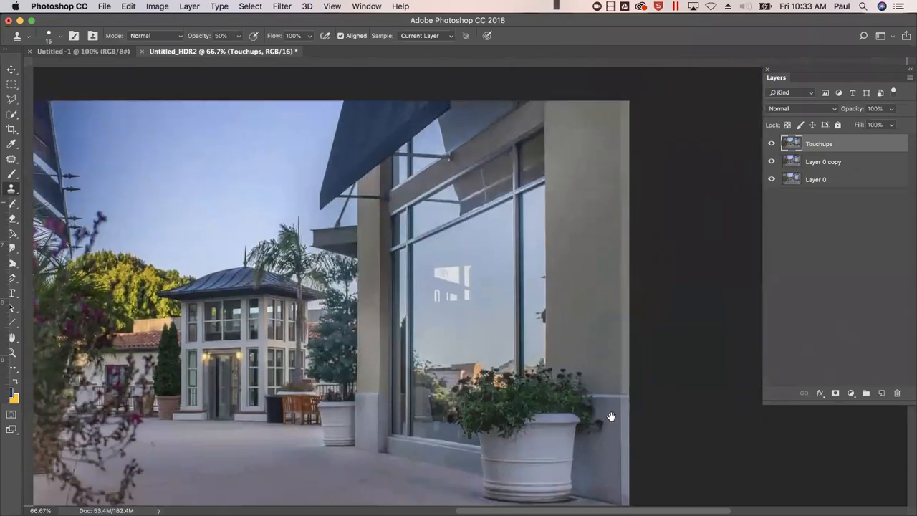
key("super+r")
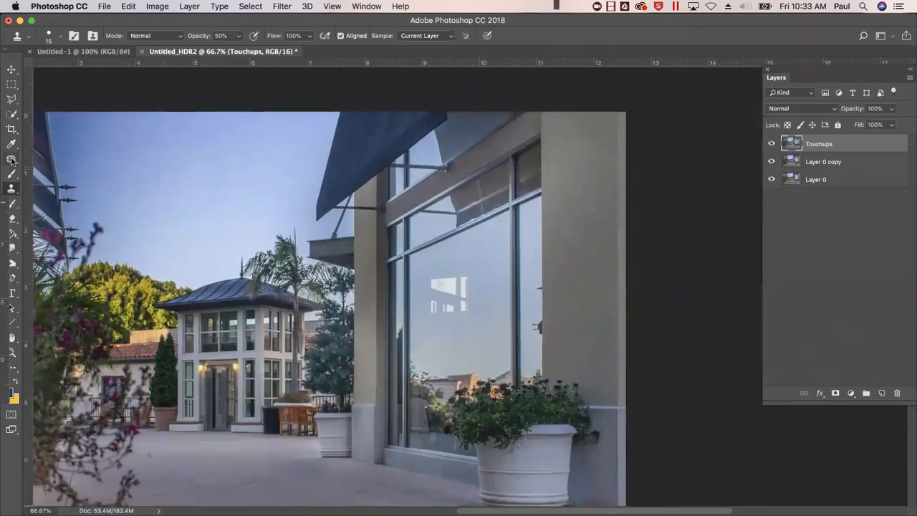
key("j")
mouse_move(550, 230)
left_mouse_down()
mouse_move(614, 221)
mouse_move(607, 207)
mouse_move(580, 207)
mouse_move(582, 187)
left_mouse_up()
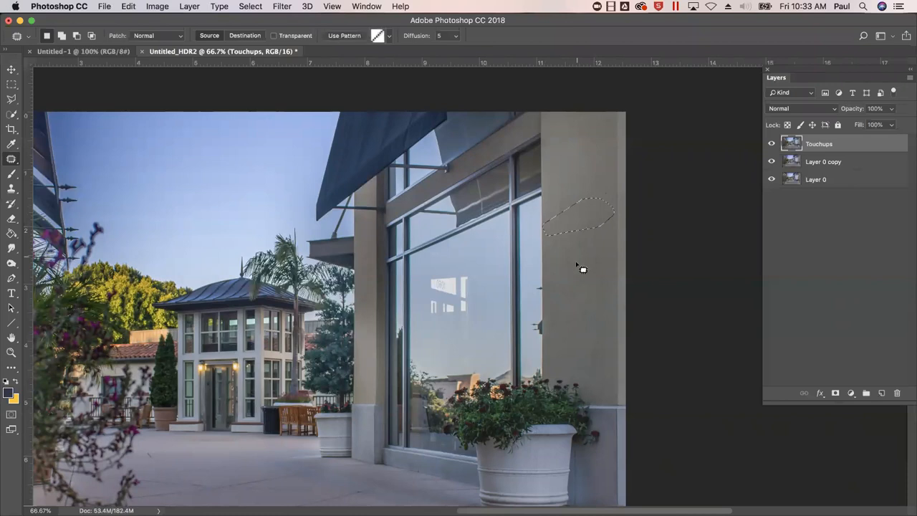
mouse_move(576, 317)
left_mouse_down()
mouse_move(587, 327)
mouse_move(575, 316)
mouse_move(579, 296)
left_mouse_up()
key("cmd+d")
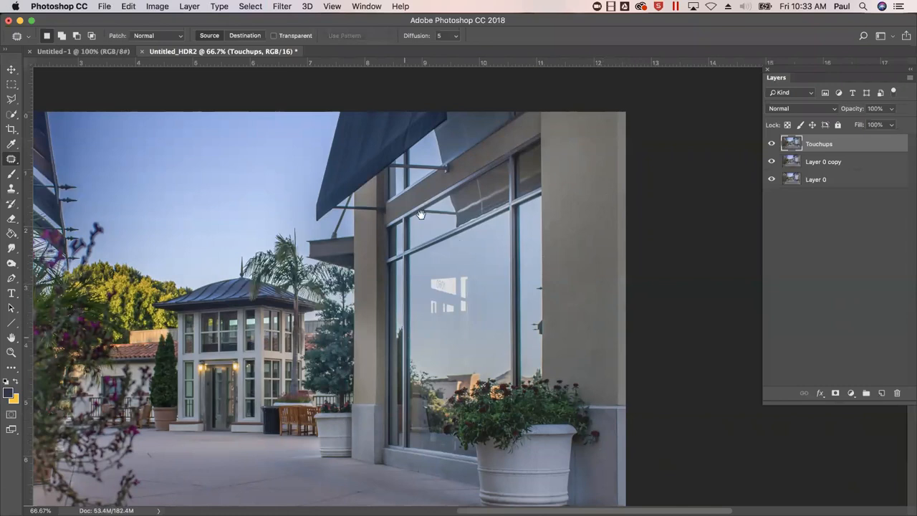
Step: Outline the stained pavement beside the terracotta pot with the Polygonal Lasso, patch it with clean pavement from across the joint, and deselect
scroll(422, 215, "down", 5)
scroll(421, 215, "left", 2)
key("ctrl+r")
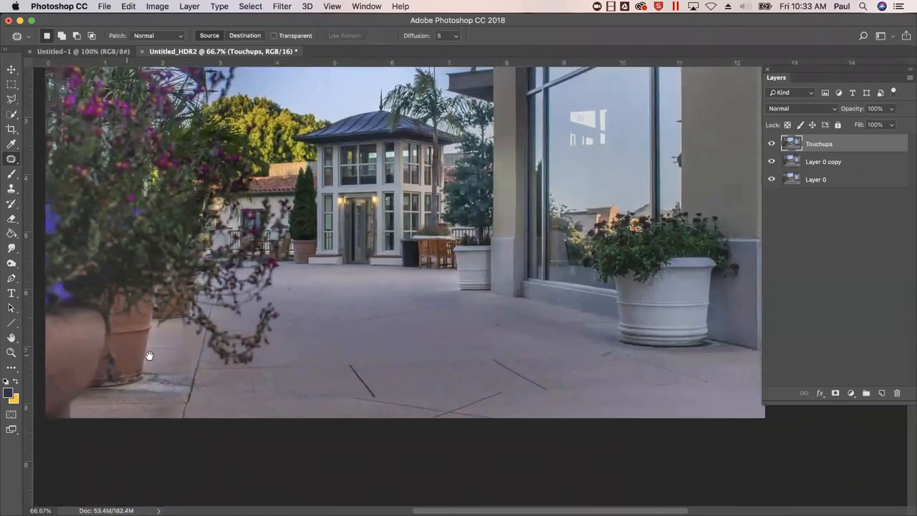
left_click_drag(500, 208, 630, 190)
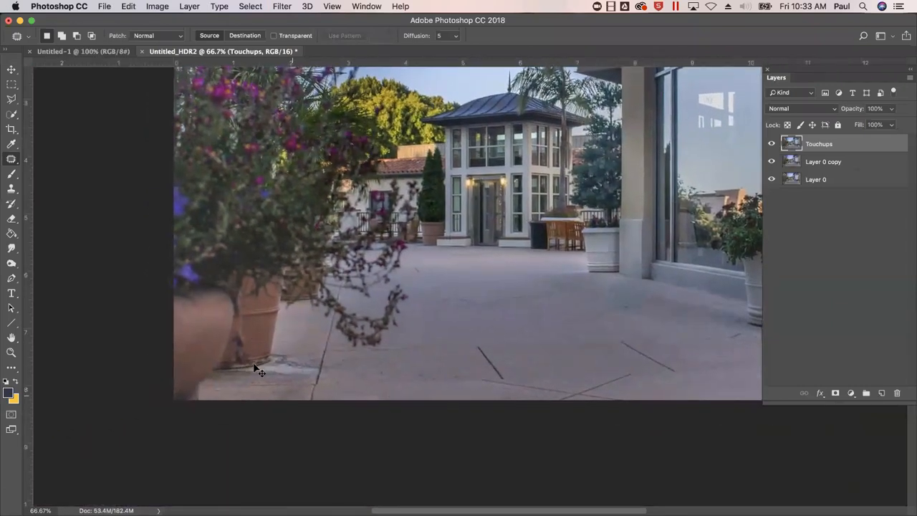
key("super+plus")
key("super+plus")
left_click_drag(342, 336, 747, 179)
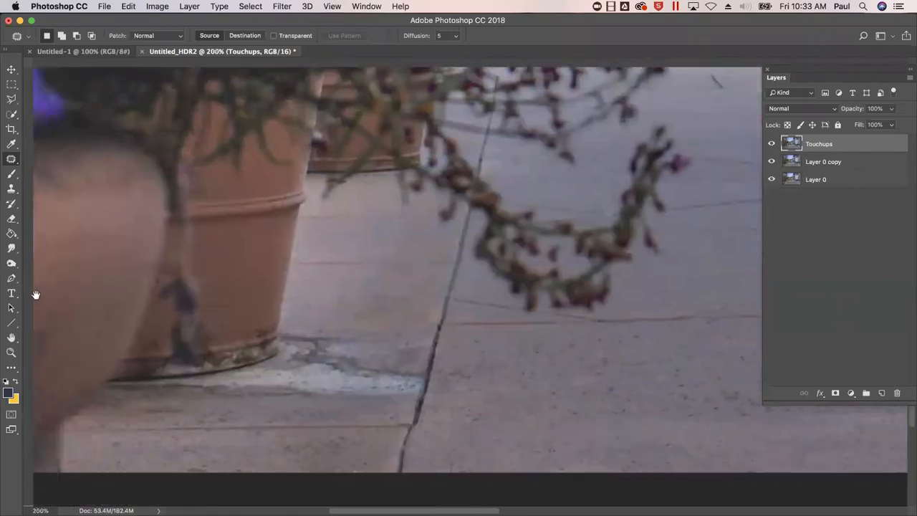
left_click_drag(36, 295, 250, 297)
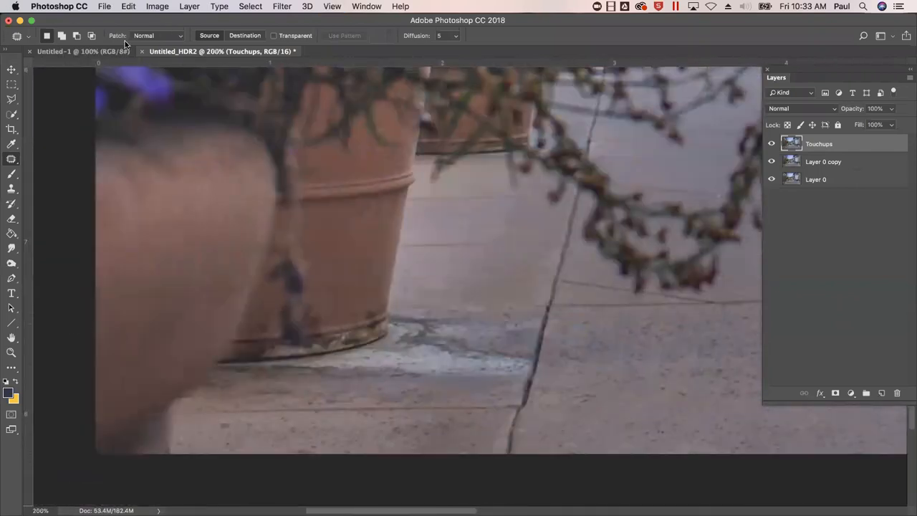
left_click(11, 99)
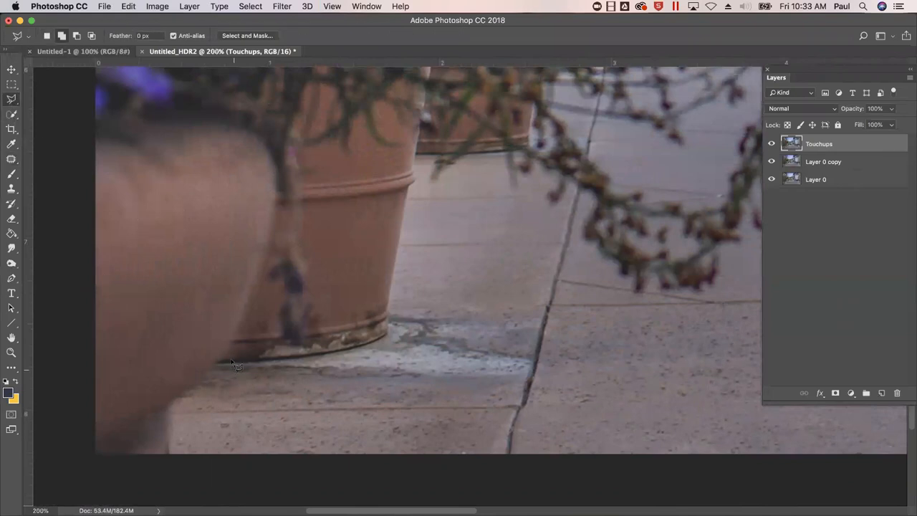
mouse_move(234, 365)
left_mouse_down()
mouse_move(322, 373)
mouse_move(304, 358)
mouse_move(348, 355)
mouse_move(391, 313)
left_mouse_up()
mouse_move(493, 308)
left_mouse_down()
mouse_move(528, 313)
mouse_move(525, 300)
mouse_move(545, 310)
mouse_move(512, 401)
mouse_move(521, 402)
mouse_move(197, 402)
left_mouse_up()
scroll(332, 260, "right", 5)
scroll(332, 260, "down", 2)
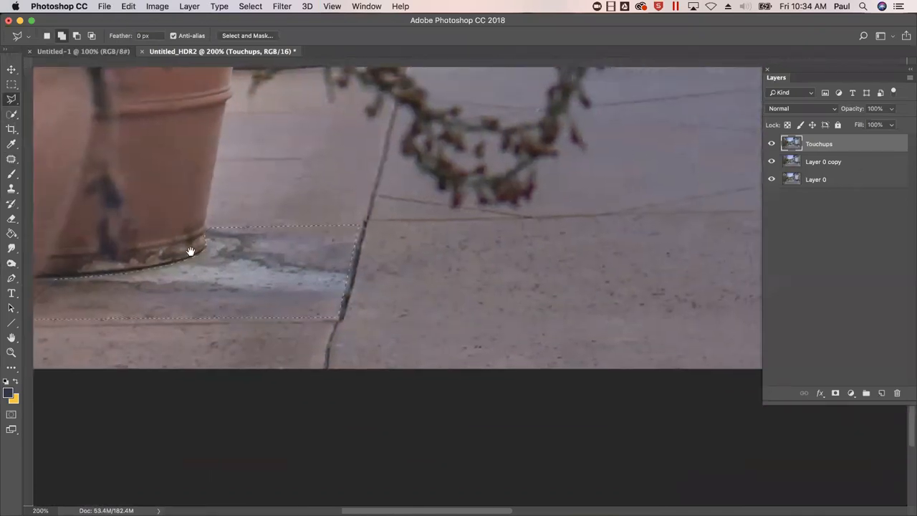
key("super+r")
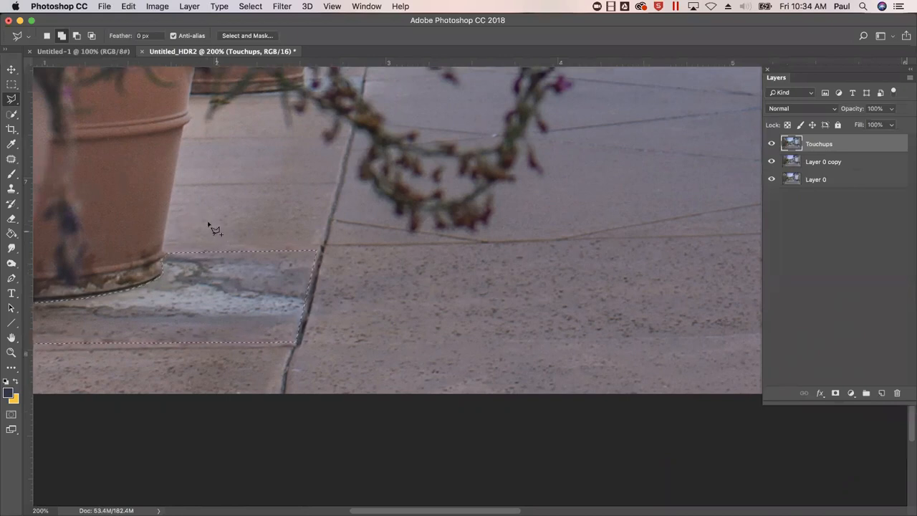
left_click(11, 159)
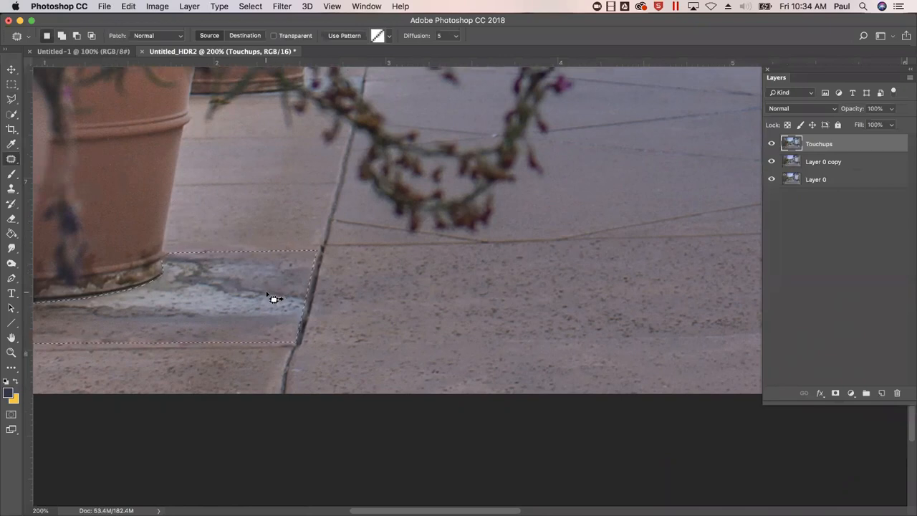
left_click_drag(266, 298, 609, 285)
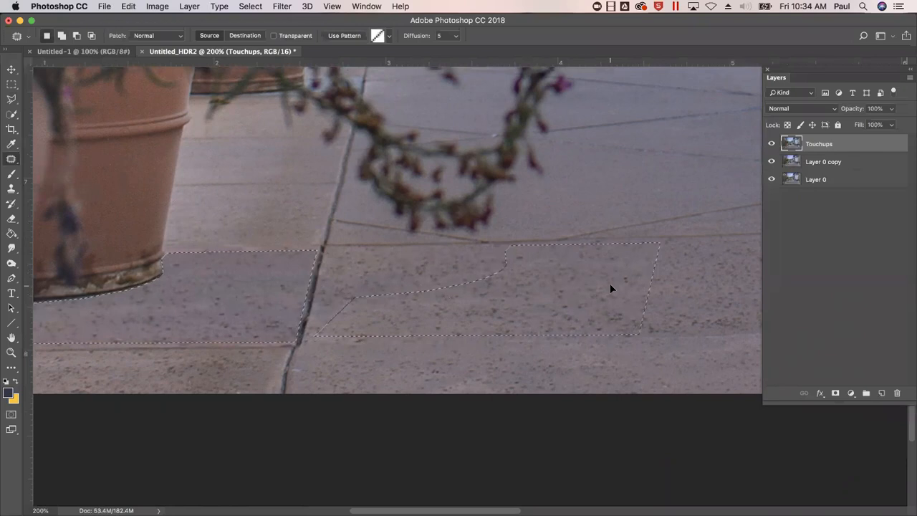
key("super+d")
key("super+minus")
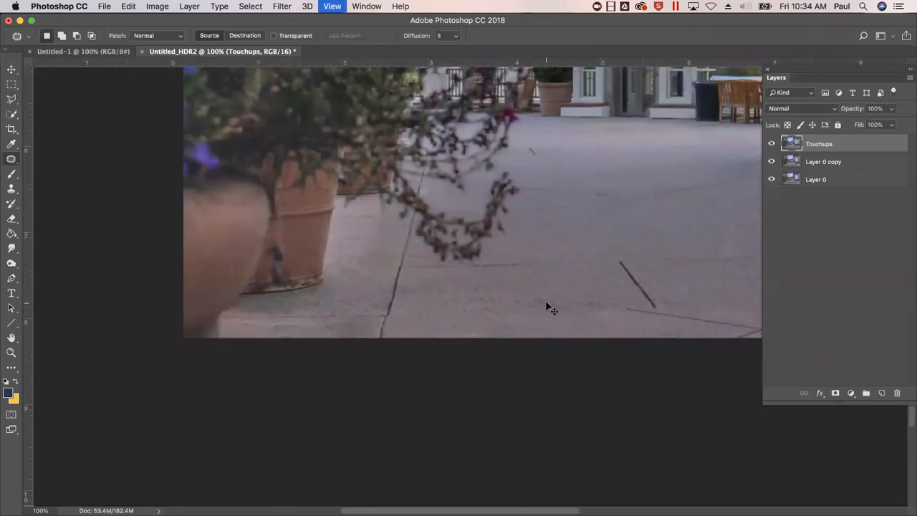
key("super+minus")
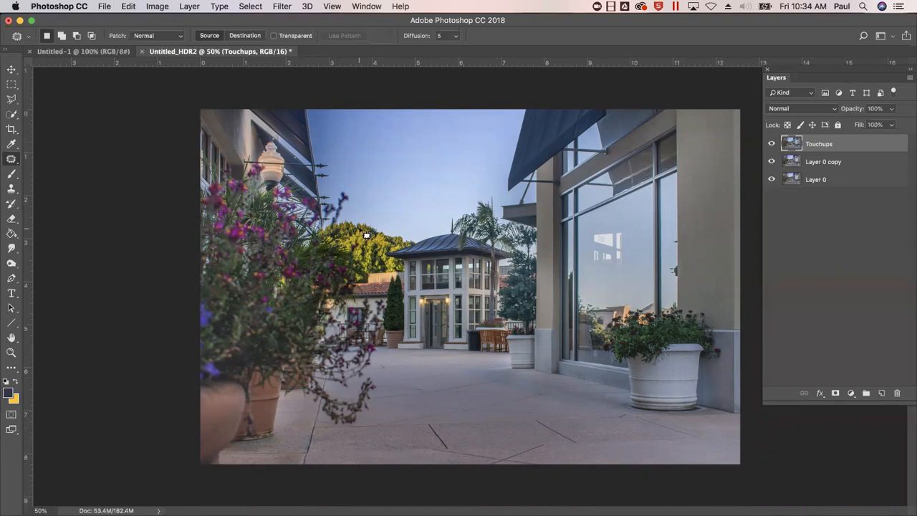
Step: Lasso the blurry flower stems rising into the sky beside the awning spikes and patch them with clear sky
key("super+plus")
key("super+plus")
key("super+plus")
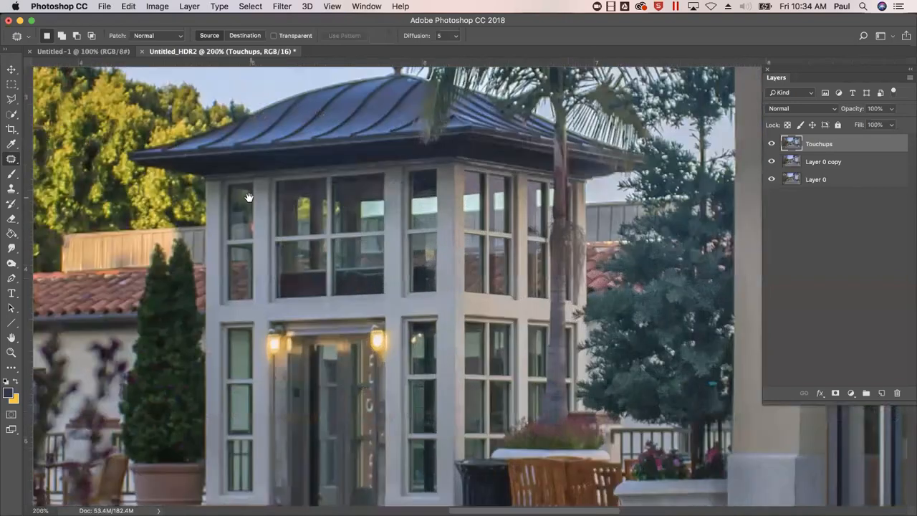
left_click_drag(428, 344, 686, 512)
left_click_drag(348, 247, 443, 359)
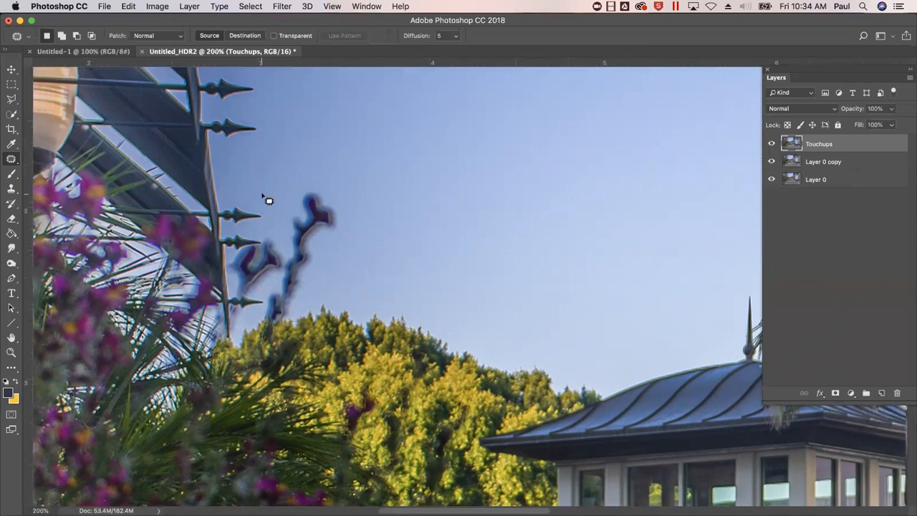
left_click_drag(313, 247, 371, 344)
left_click_drag(307, 221, 373, 312)
left_click_drag(331, 162, 280, 215)
left_click_drag(297, 466, 300, 343)
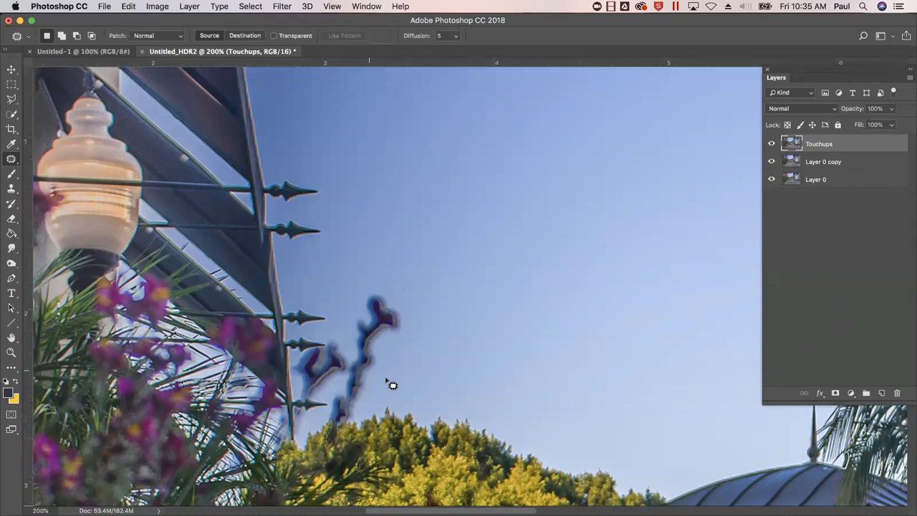
scroll(387, 373, "down", 5)
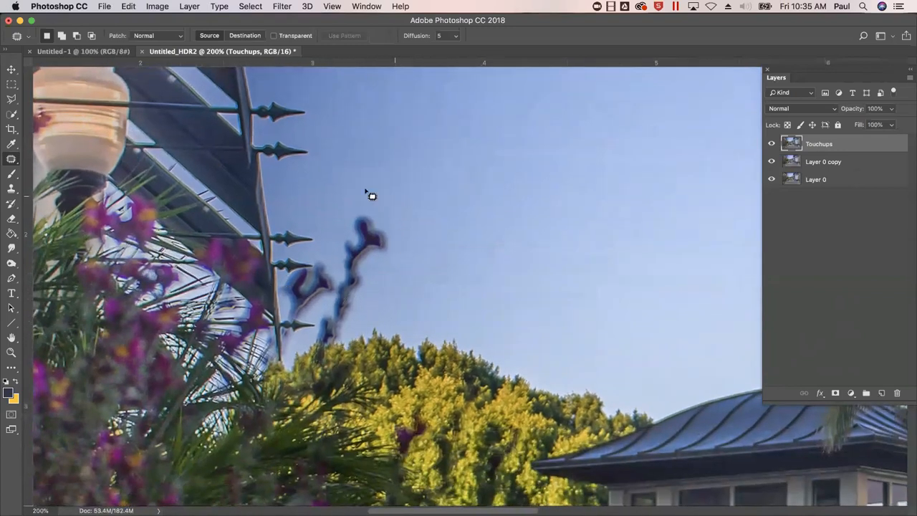
key("l")
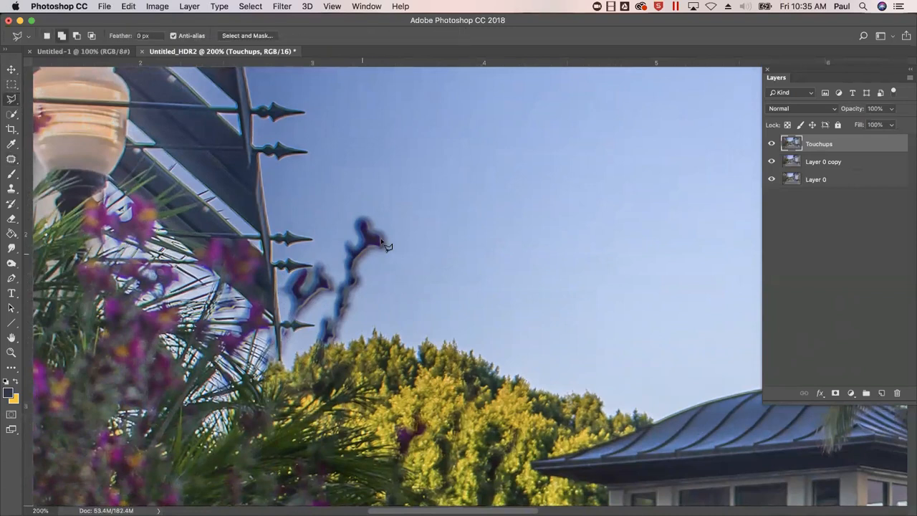
mouse_move(362, 208)
left_mouse_down()
mouse_move(339, 250)
mouse_move(312, 250)
mouse_move(312, 268)
mouse_move(278, 284)
mouse_move(315, 329)
left_mouse_up()
left_click(401, 286)
left_click(425, 189)
double_click(393, 174)
left_click(376, 199)
left_click(343, 189)
double_click(332, 252)
left_click(11, 158)
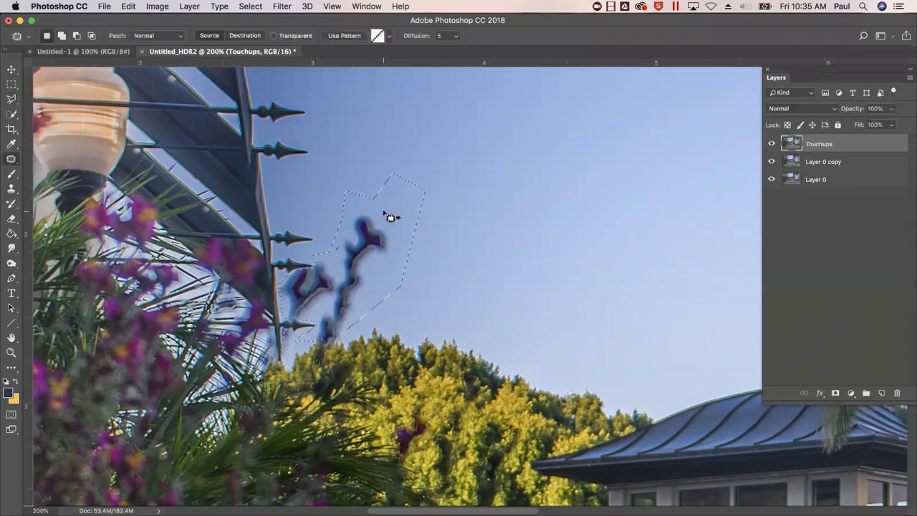
left_click_drag(389, 217, 570, 193)
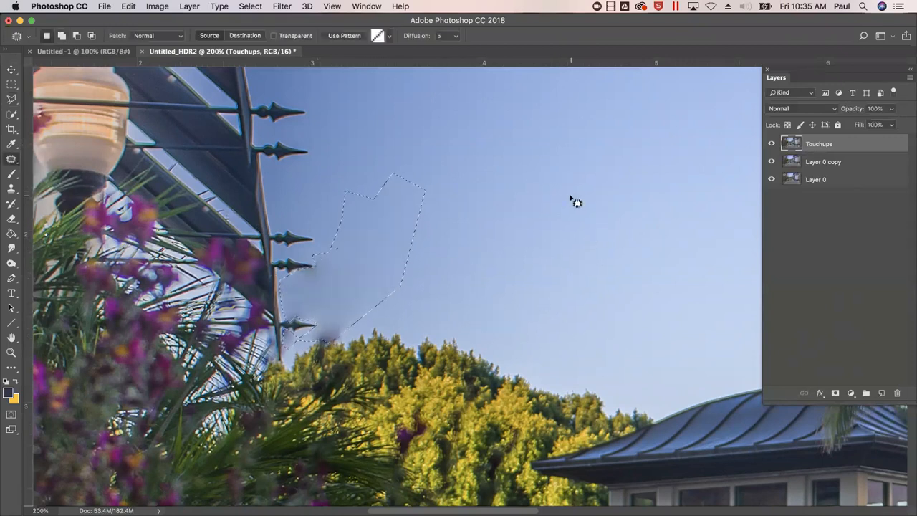
Step: Try to heal the smudges within the patched sky selection using the Healing Brush at size 50
right_click(11, 159)
left_click(68, 167)
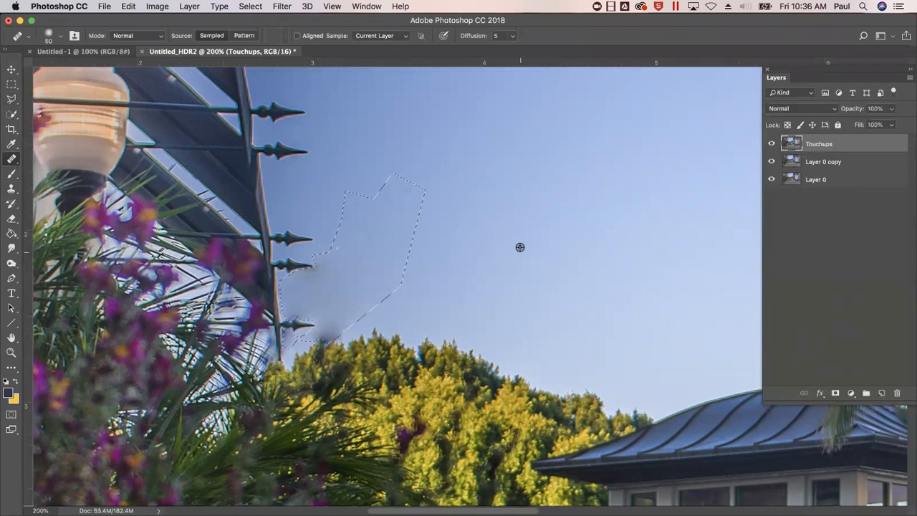
left_click(346, 258)
left_click(315, 271)
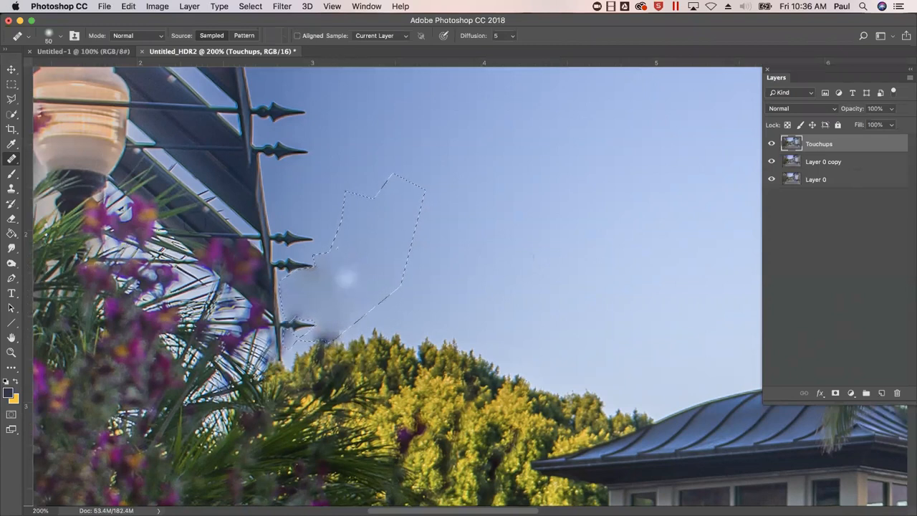
Step: Clone clean sky over the smudges beside the awning spikes using the Clone Stamp at size 45, 100% opacity and 47% flow
left_click(12, 189)
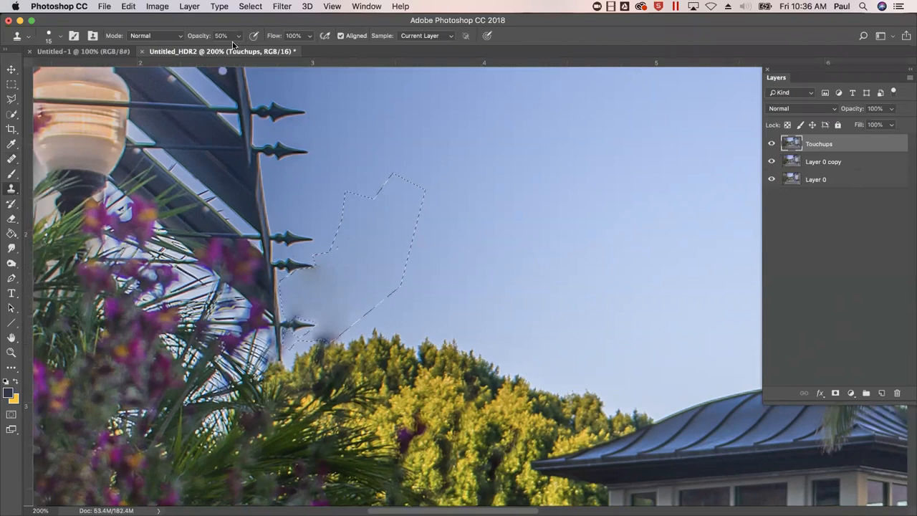
key("bracketright")
key("bracketright")
key("bracketright")
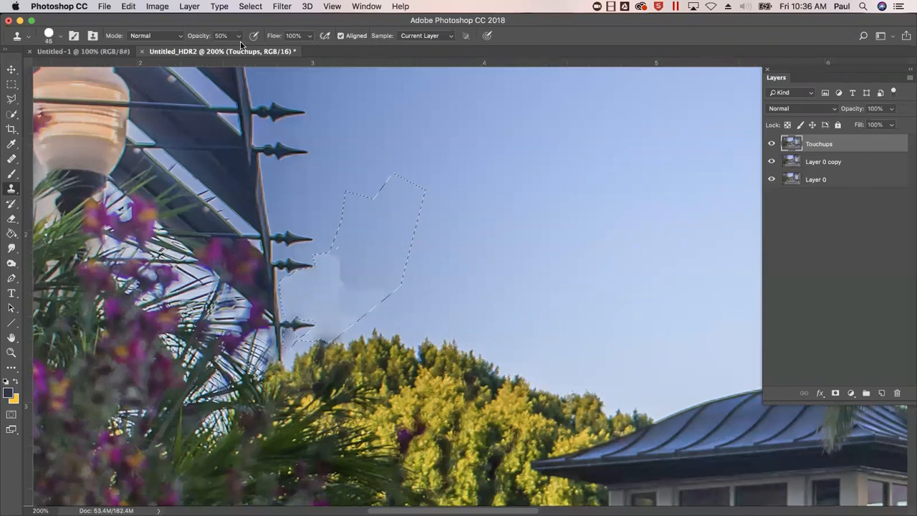
left_click_drag(248, 50, 281, 51)
left_click(310, 36)
mouse_move(330, 268)
left_mouse_down()
mouse_move(355, 299)
mouse_move(383, 296)
left_mouse_up()
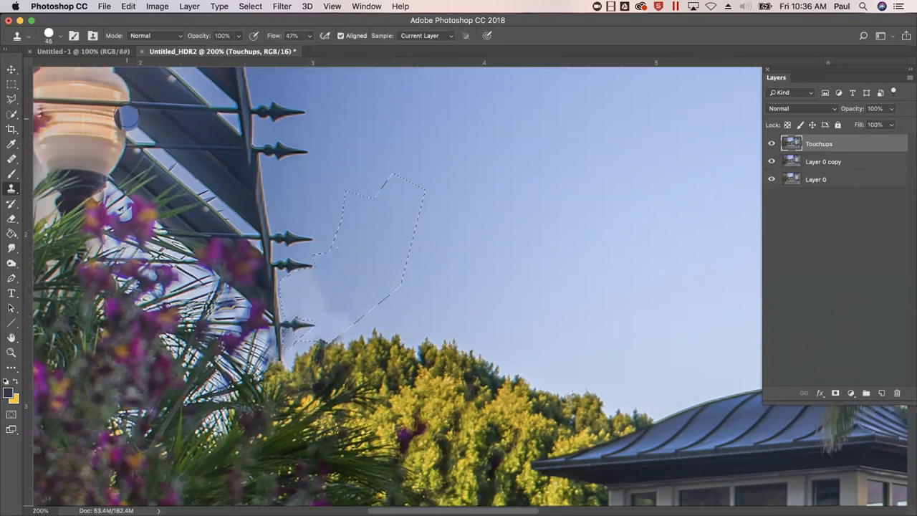
left_click(59, 38)
left_click(79, 122)
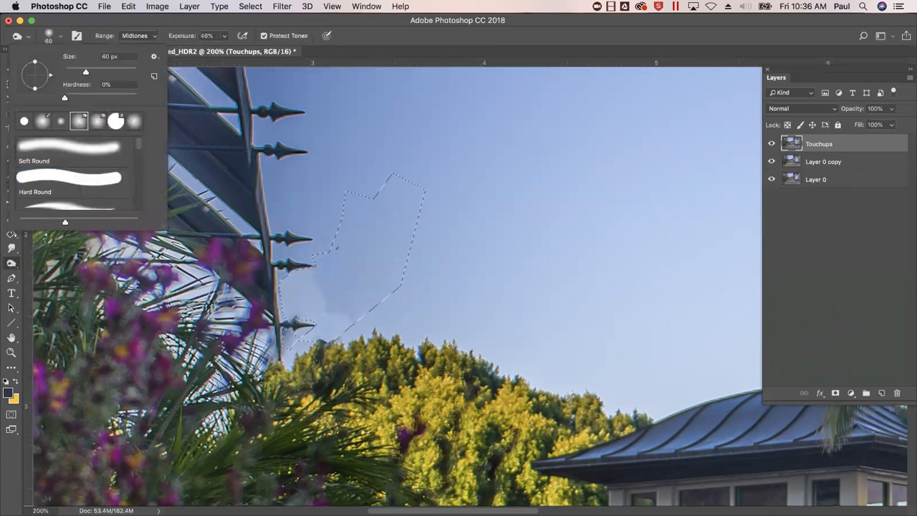
left_click(318, 295)
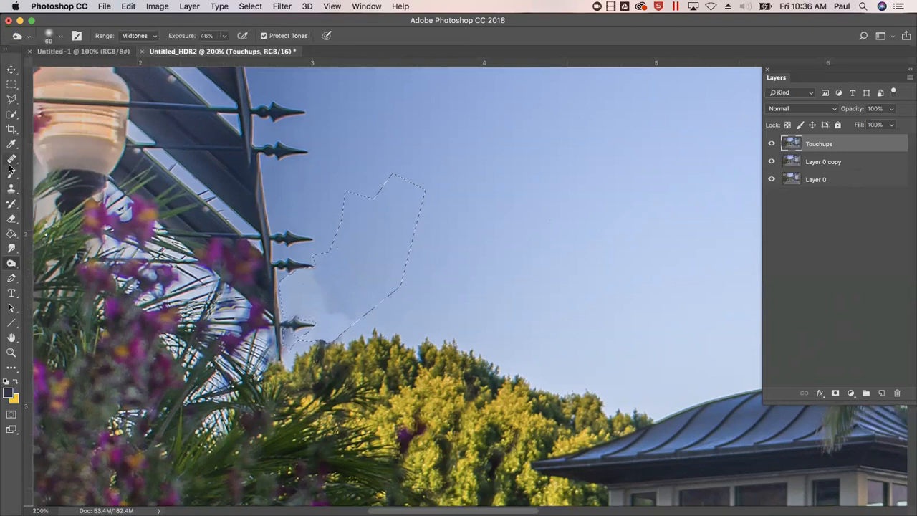
Step: Blend the patched sky using the Clone Stamp with a soft 45 px brush at 0% hardness, and deselect
left_click(12, 188)
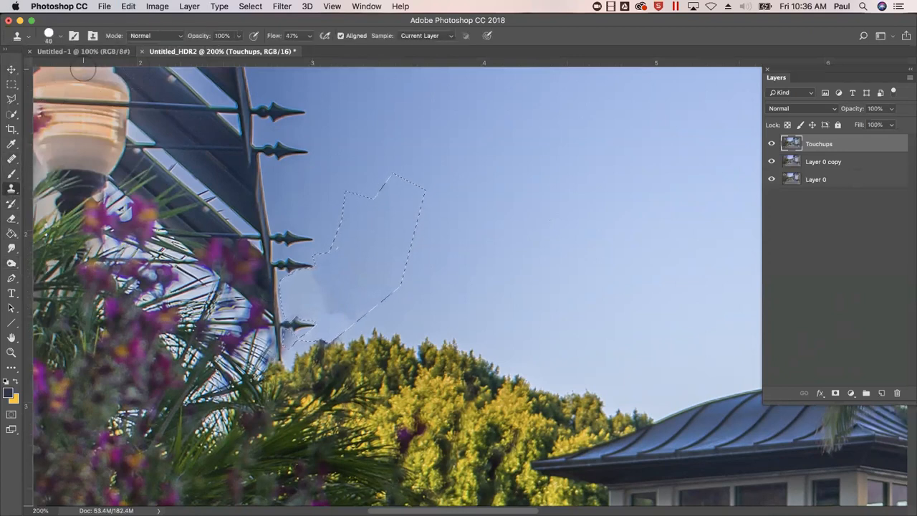
left_click(61, 36)
left_click(79, 121)
left_click(136, 122)
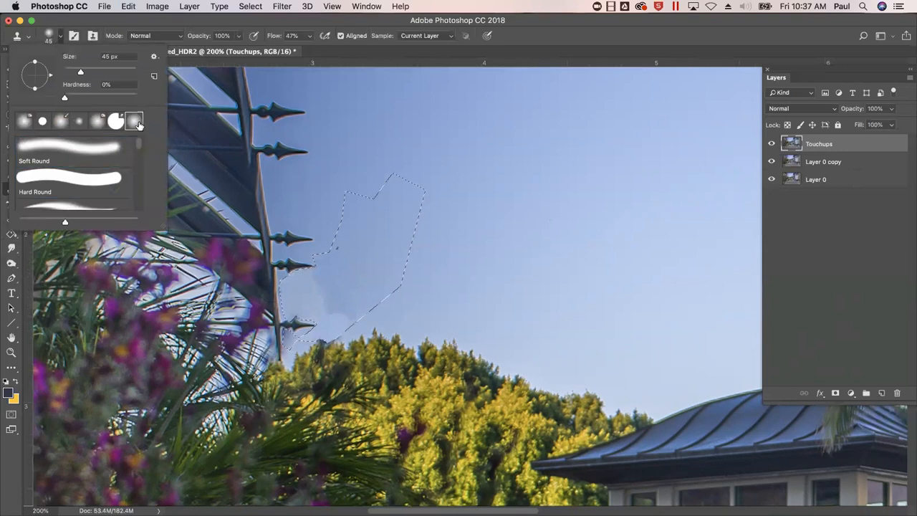
left_click(366, 224)
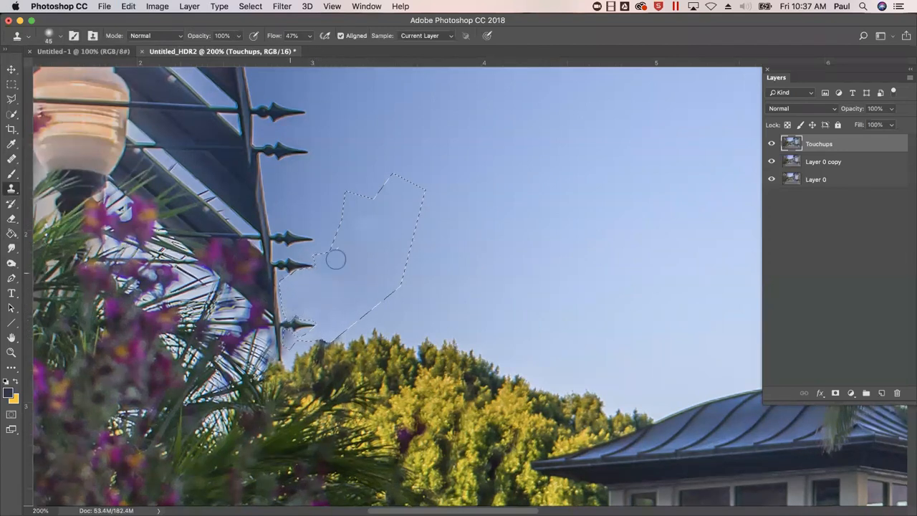
left_click(475, 248, "alt")
key("super+d")
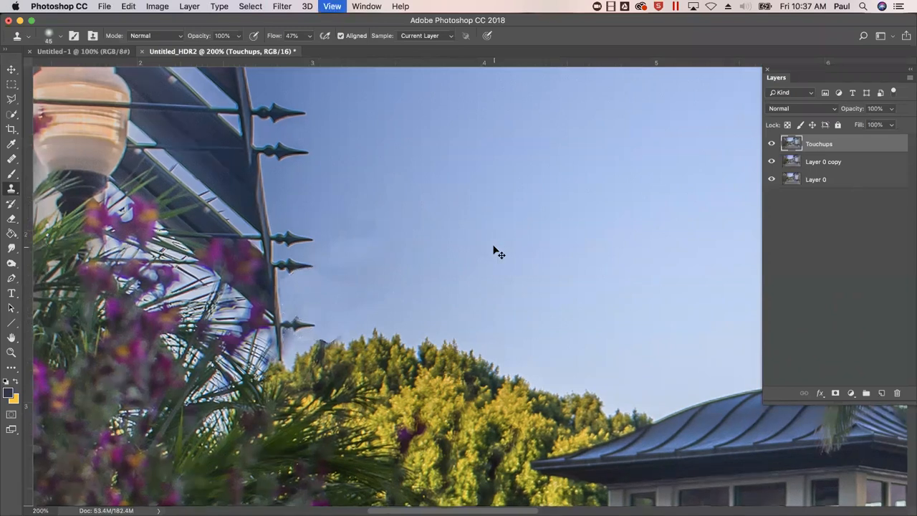
Step: Examine the patched sky beside the lamp and awning spikes at several zoom levels
key("super+minus")
key("super+minus")
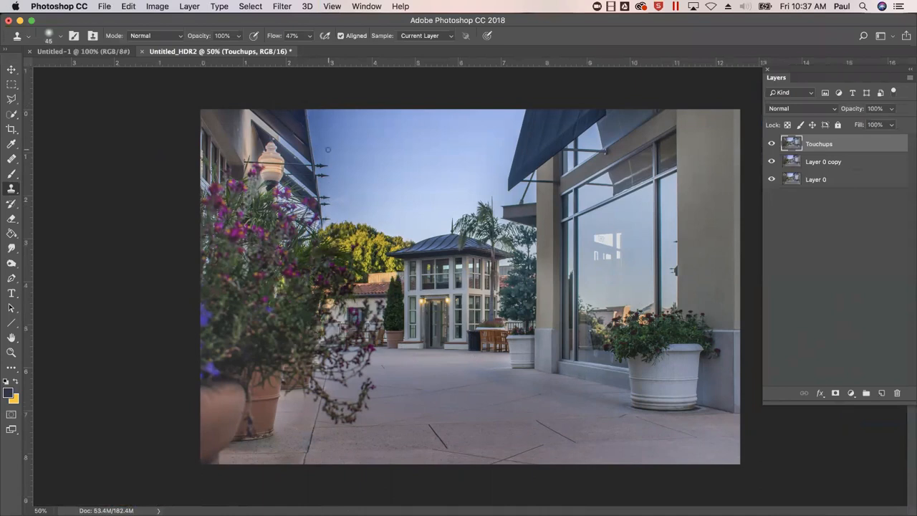
key("super+equal")
key("super+equal")
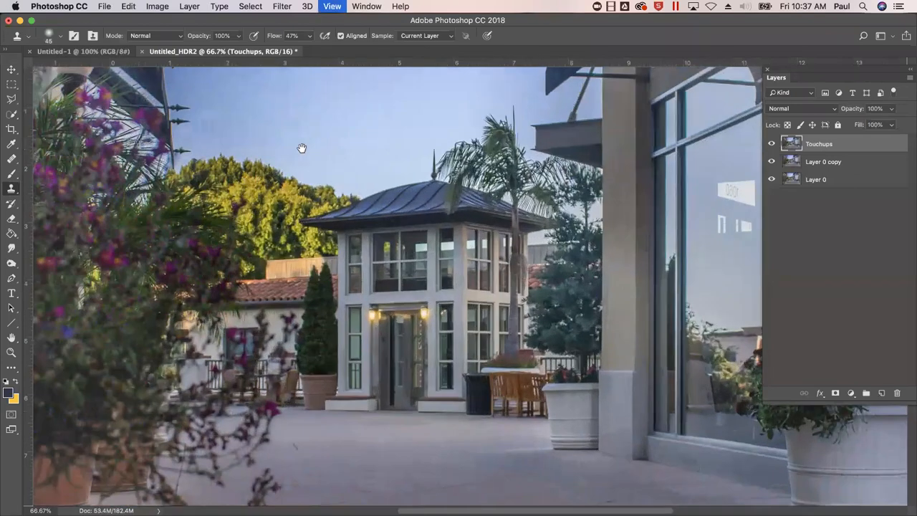
left_click_drag(303, 147, 675, 397)
key("super+equal")
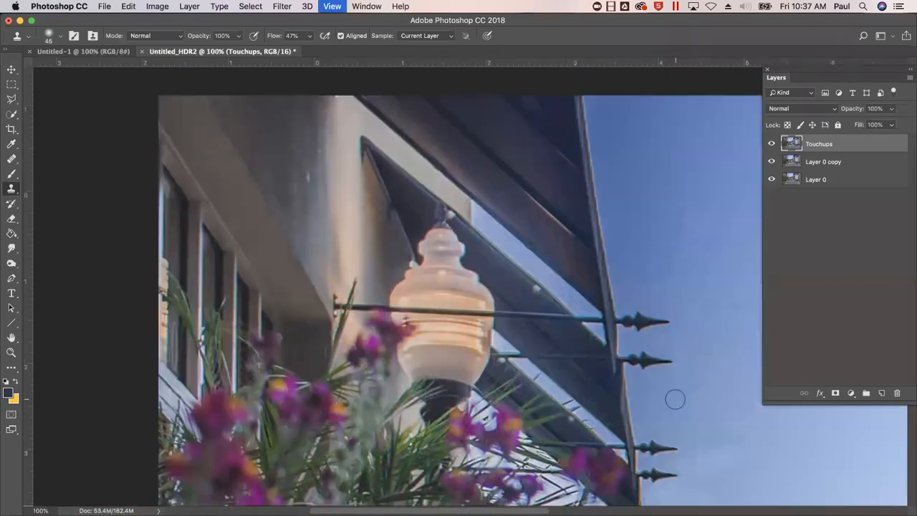
left_click_drag(437, 255, 257, 260)
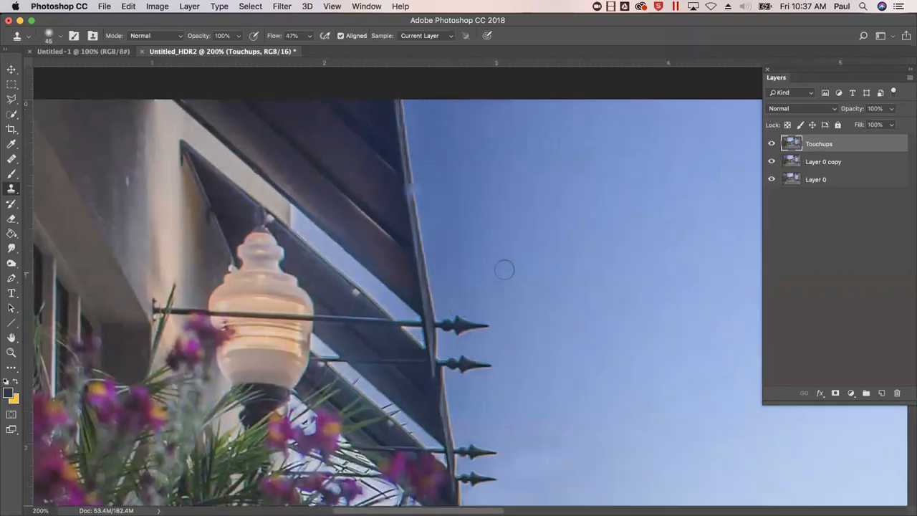
key("super+minus")
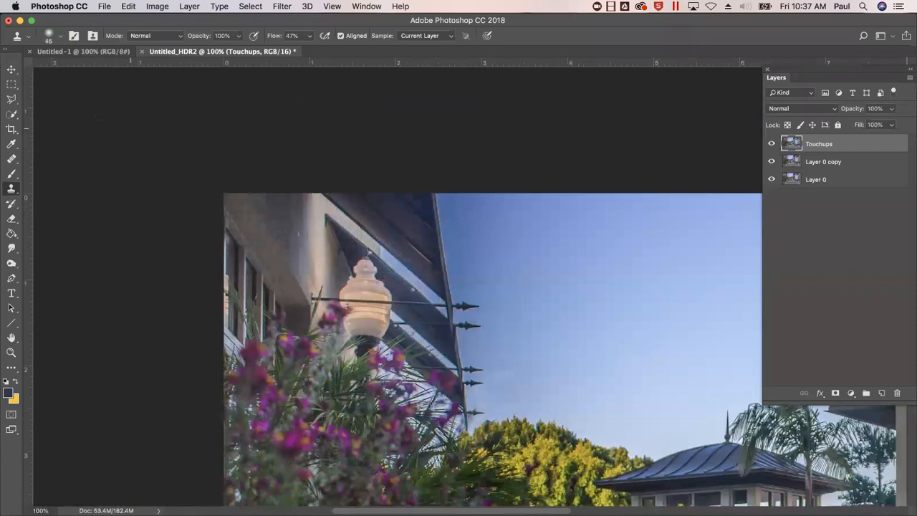
Step: Select the open sky between the awnings using Quick Selection at 30 px with Auto-Enhance on, redoing the first selection
left_click(12, 113)
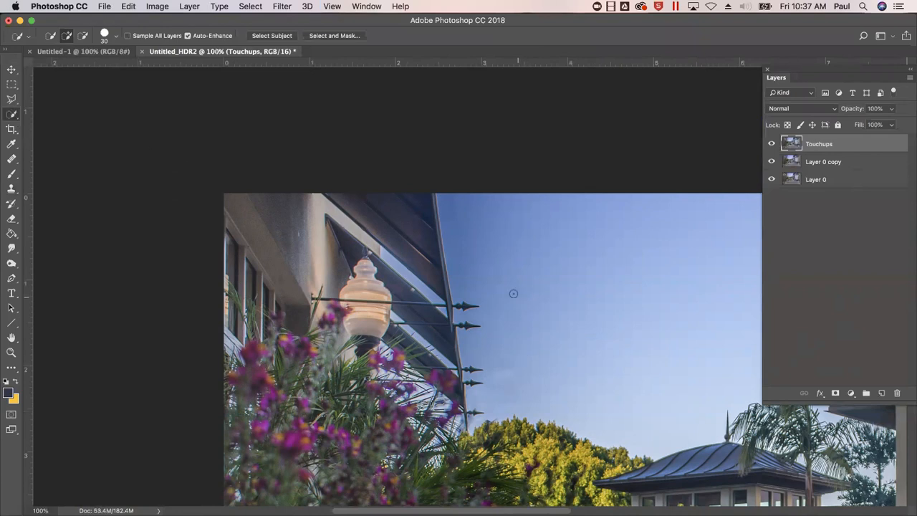
left_click(187, 35)
mouse_move(439, 200)
left_mouse_down()
mouse_move(313, 143)
mouse_move(341, 197)
mouse_move(426, 264)
left_mouse_up()
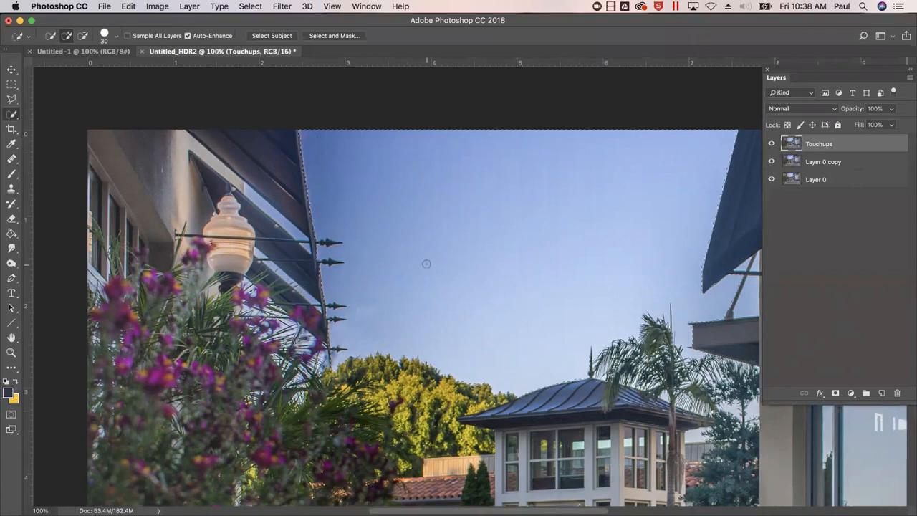
key("super+d")
mouse_move(319, 158)
left_mouse_down()
mouse_move(388, 225)
mouse_move(436, 248)
left_mouse_up()
Step: Refine the sky selection around the upper awning spikes by subtracting from and adding to it with Quick Selection
left_click(83, 35)
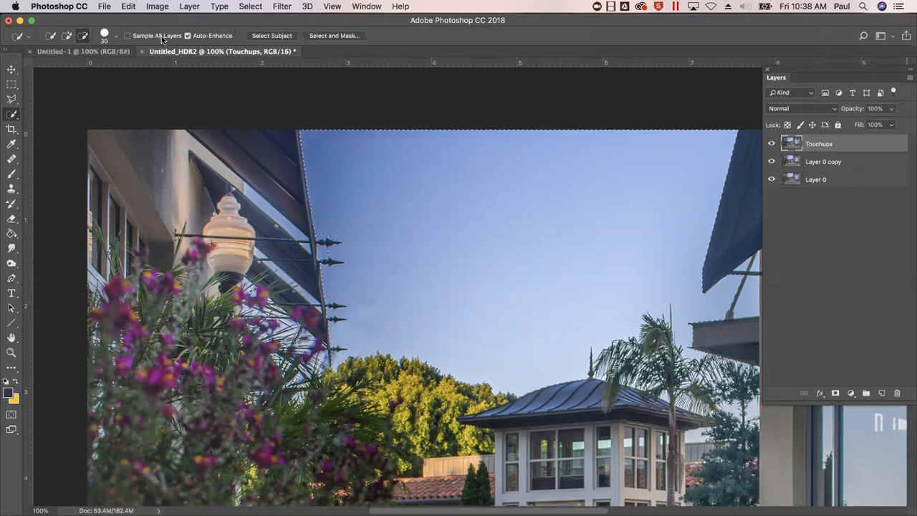
left_click(67, 35)
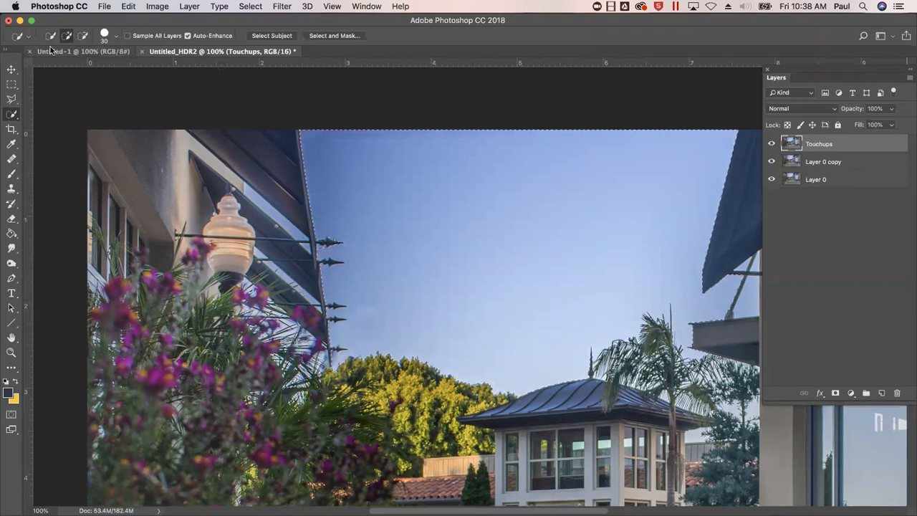
left_click(83, 35)
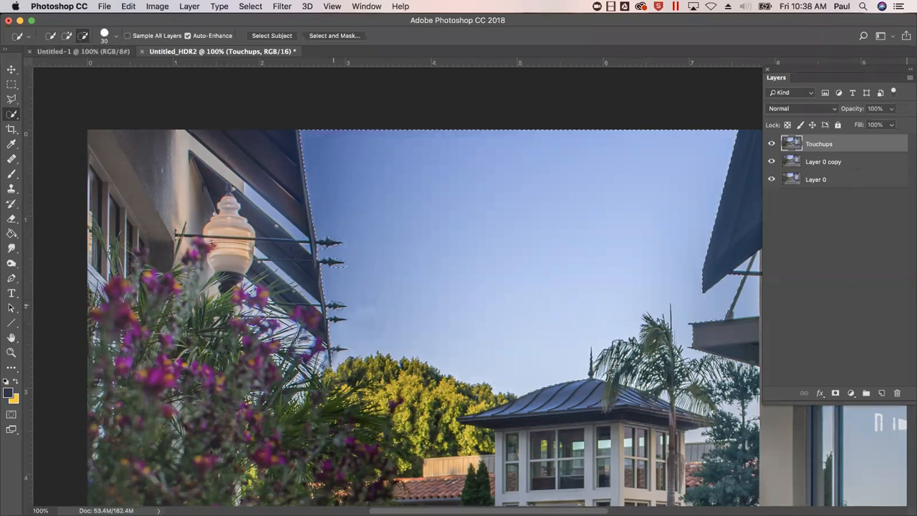
left_click(67, 35)
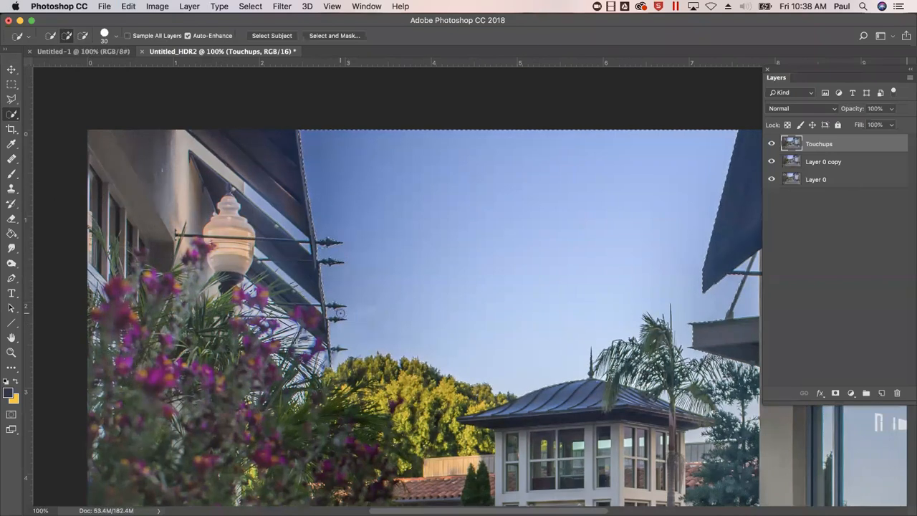
Step: Tidy the sky selection's edge around the awning spikes using the Polygonal Lasso in subtract and add modes
key("super+plus")
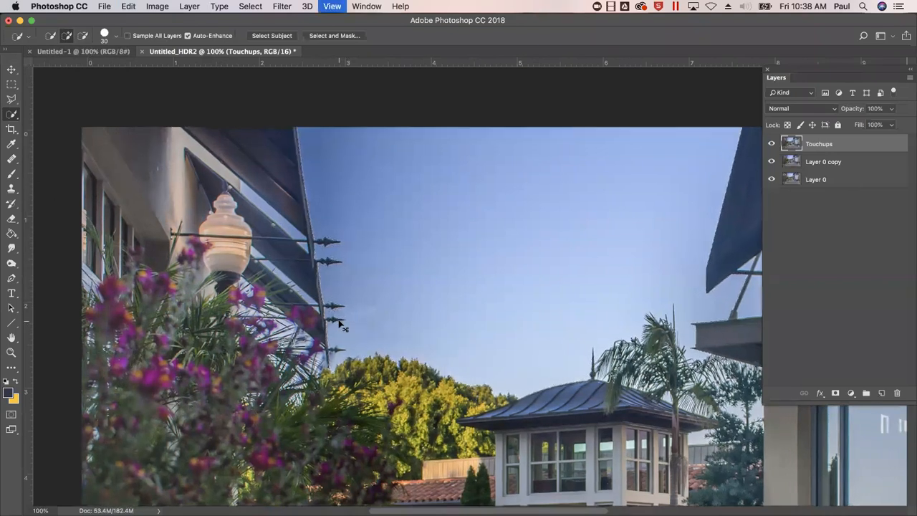
key("super+plus")
left_click_drag(347, 291, 486, 318)
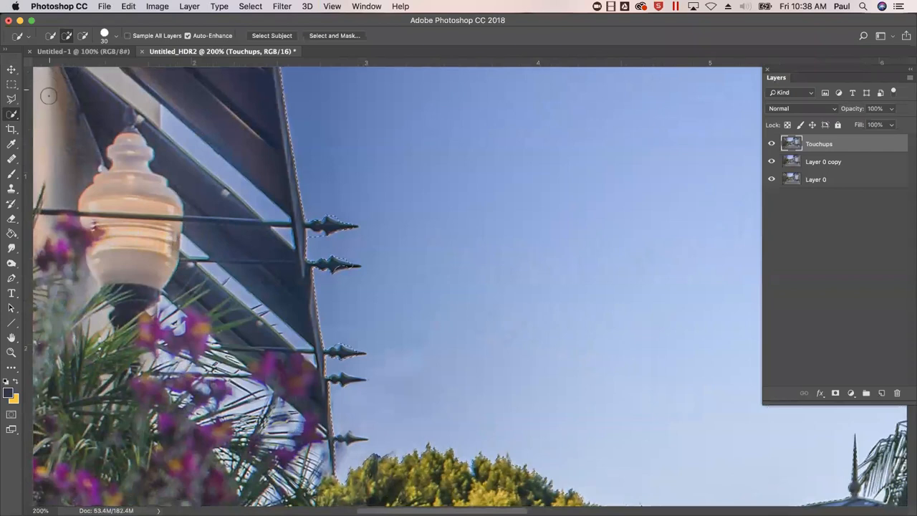
left_click(11, 100)
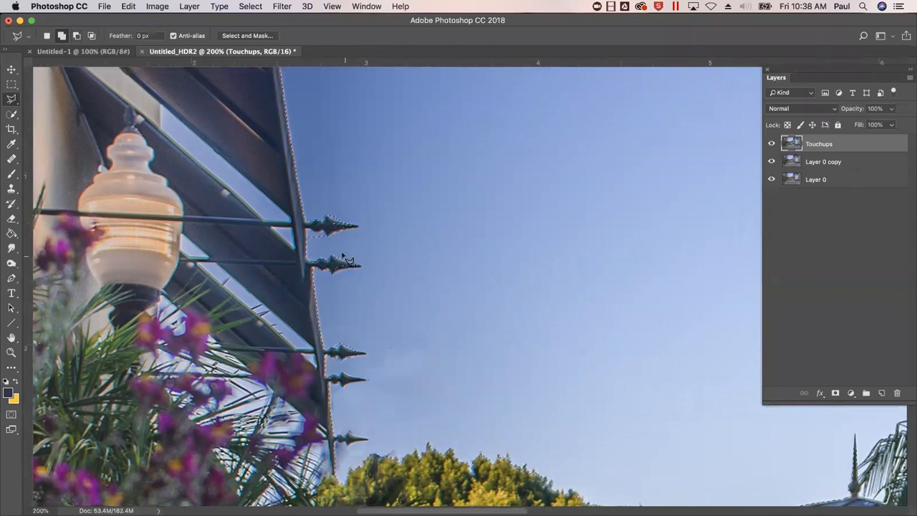
key("alt")
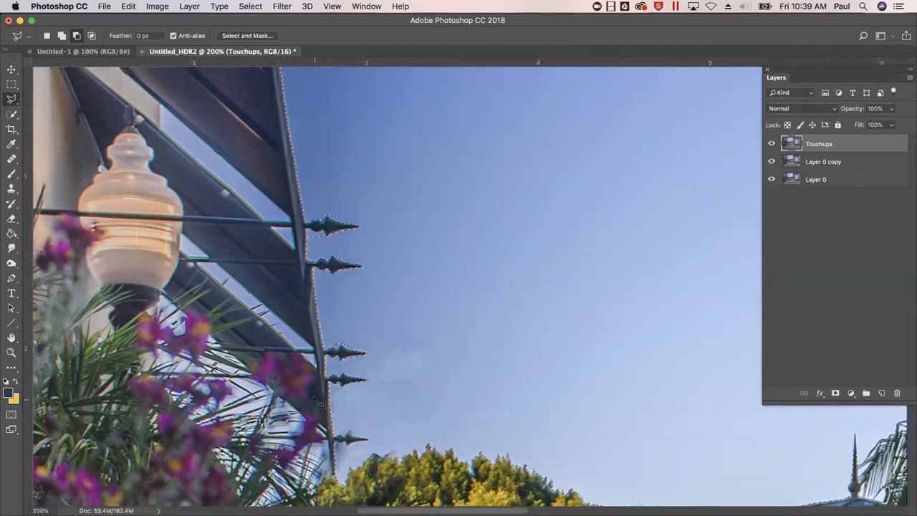
left_click(348, 434)
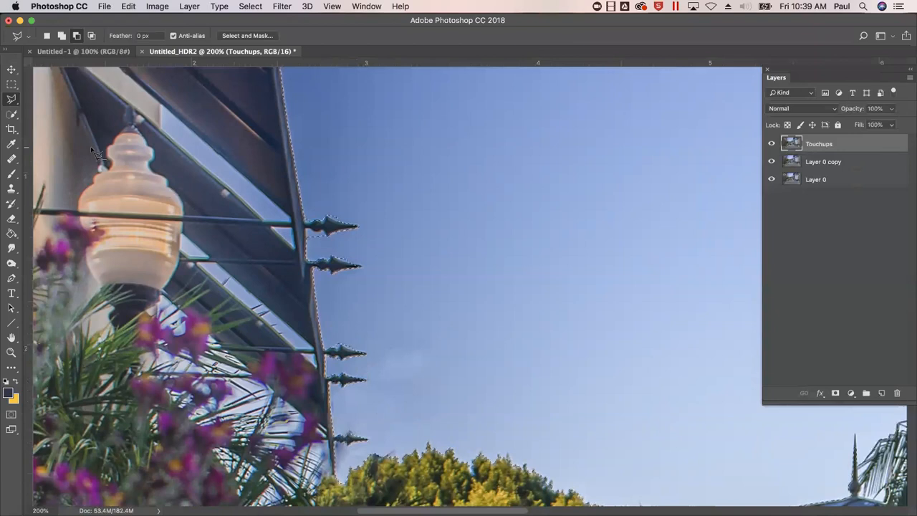
left_click(62, 36)
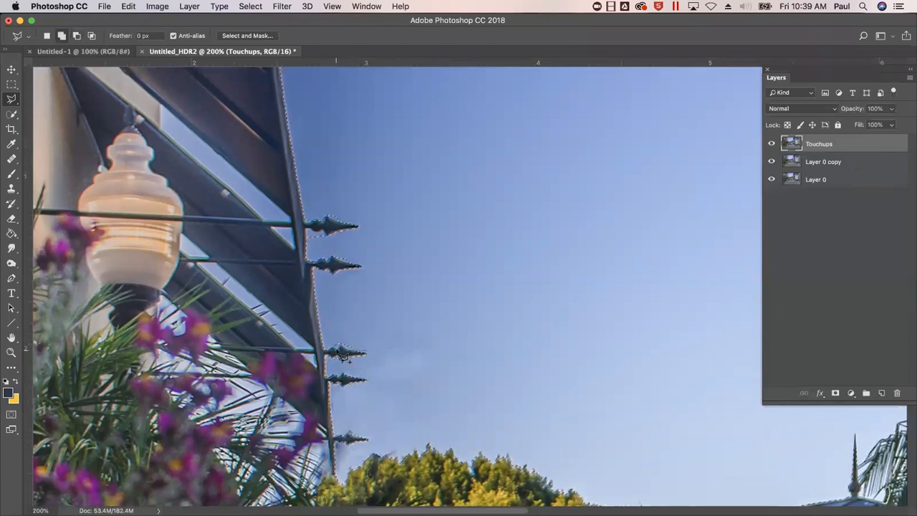
key("Escape")
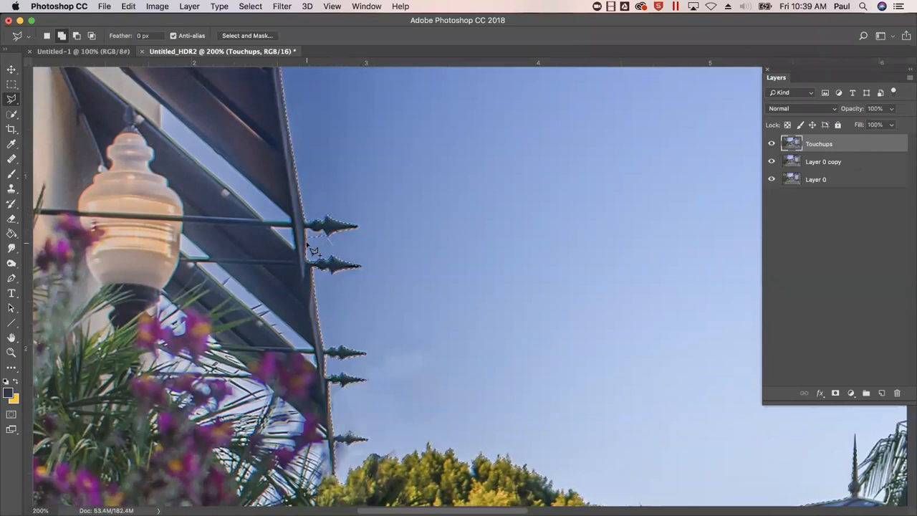
Step: Enlarge the Clone Stamp to 300 px, try cloning sky into the corner beside the spiked awning, and undo the attempt
key("super+minus")
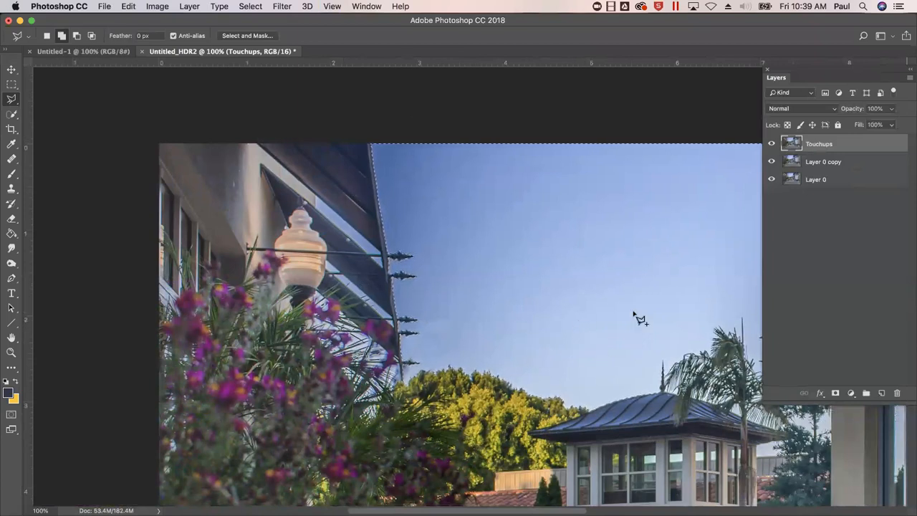
scroll(563, 258, "right", 6)
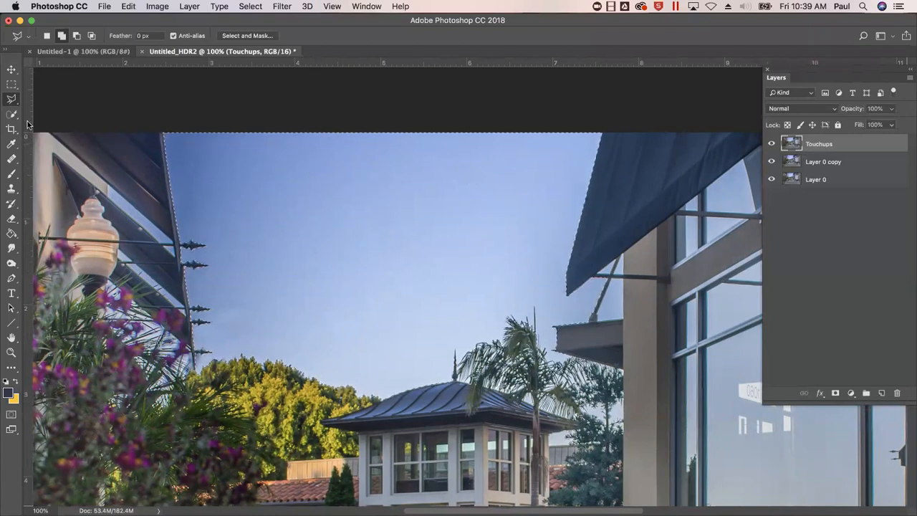
left_click(11, 189)
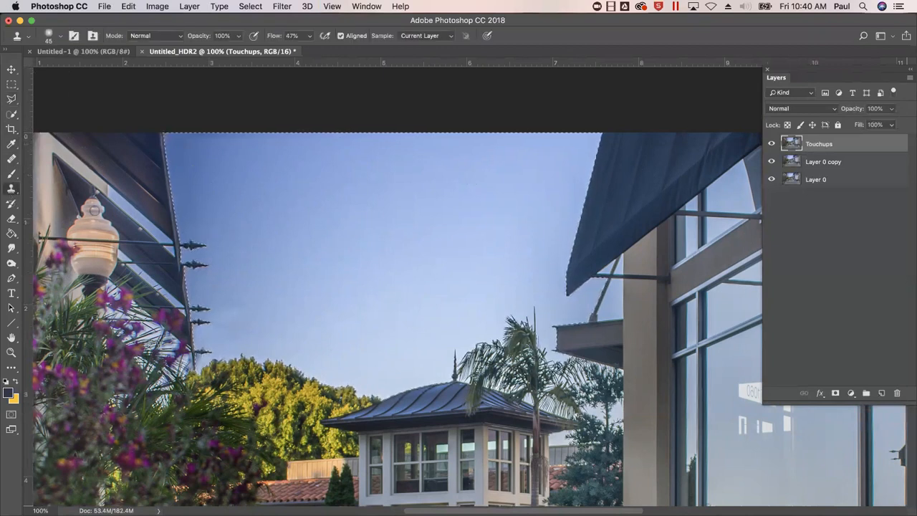
key("bracketright")
key("bracketright")
key("bracketright")
key("bracketright")
key("bracketright")
key("bracketright")
key("bracketright")
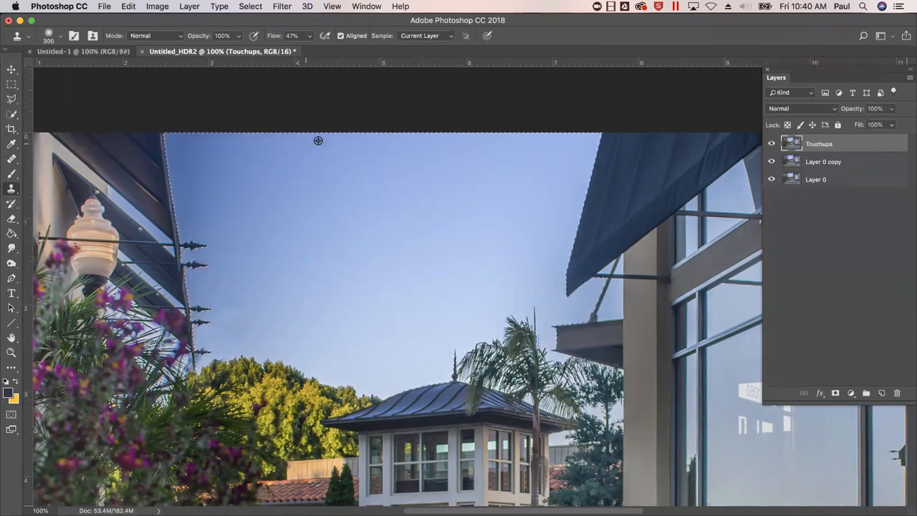
left_click(173, 144, "alt")
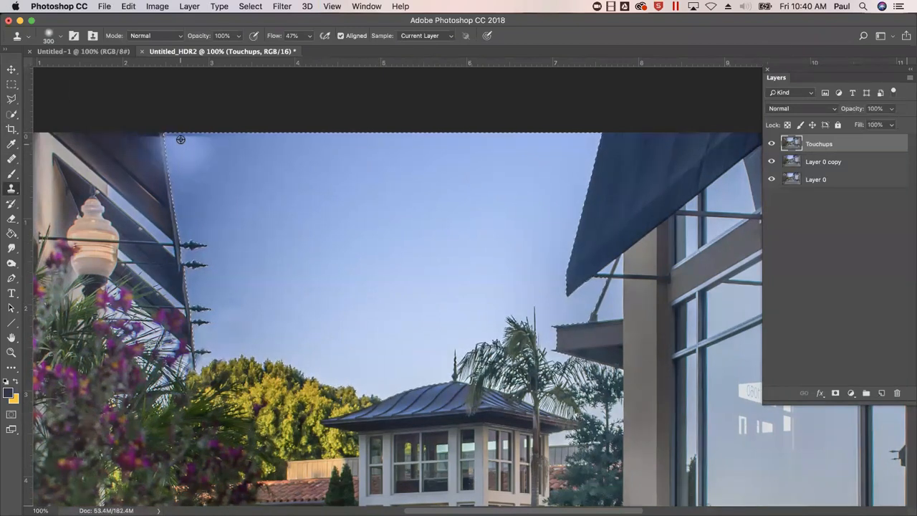
key("super+z")
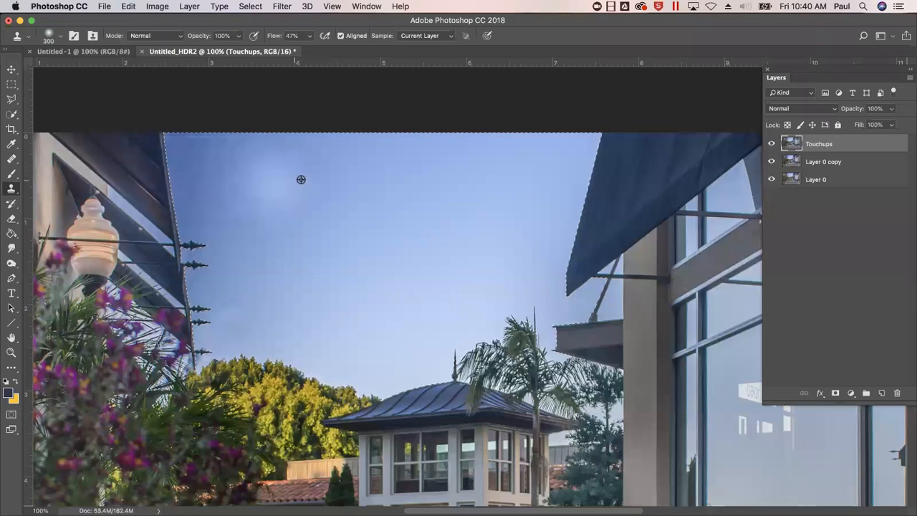
Step: Clone lighter sky over the dark upper area beside the spiked awning with repeated 300 px dabs at 100% opacity
left_click(189, 166)
left_click(191, 159, "alt")
left_click(189, 156)
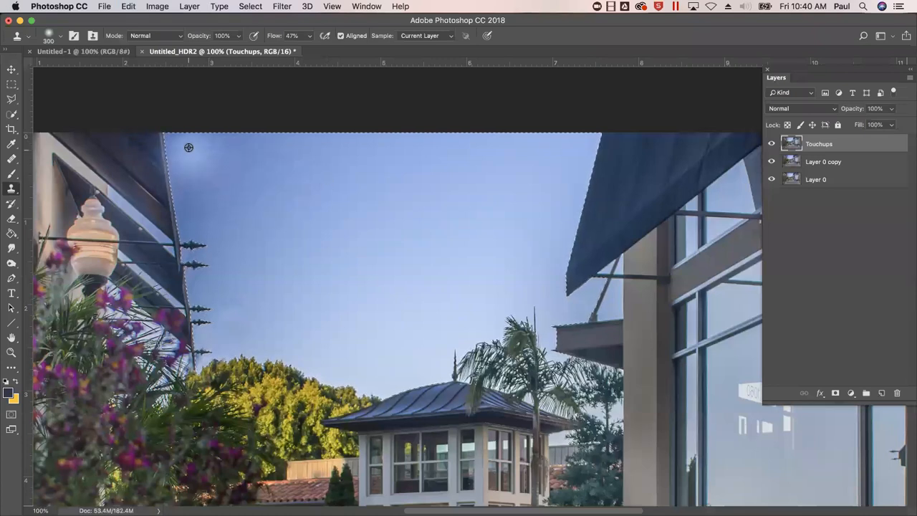
left_click(189, 147, "alt")
left_click(191, 151)
left_click(192, 152, "alt")
left_click(199, 170)
left_click(194, 184, "alt")
left_click(200, 187)
left_click(226, 188)
left_click(248, 164, "alt")
left_click(260, 159)
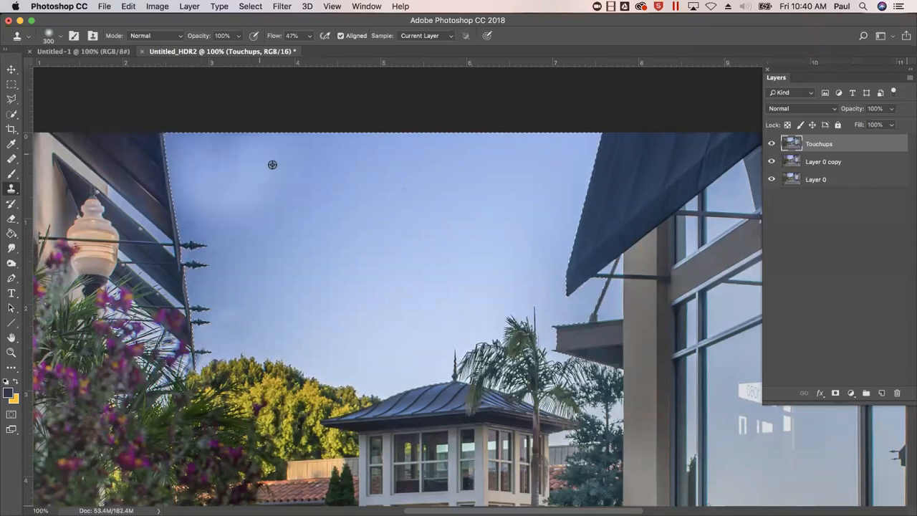
left_click(272, 164, "alt")
left_click(271, 185)
left_click(274, 188, "alt")
Step: Lower the Clone Stamp opacity to 71%, clone sky over the blotches near the awning spikes, and undo the last dab
left_click(239, 35)
left_click(222, 50)
left_click(283, 157)
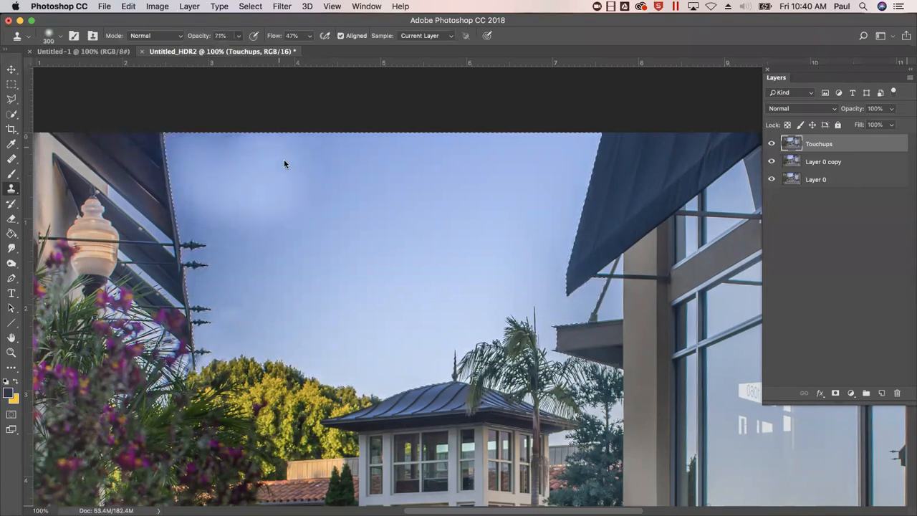
left_click(213, 307)
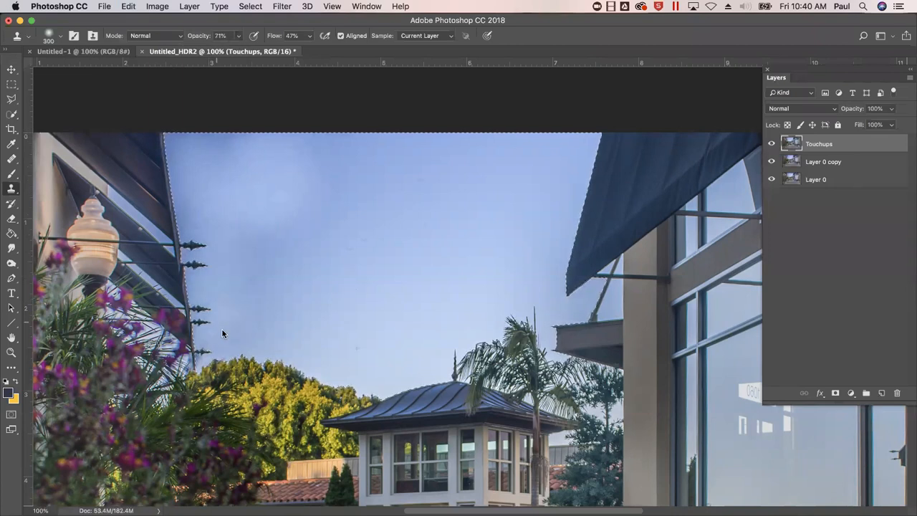
left_click(270, 267)
key("super+z")
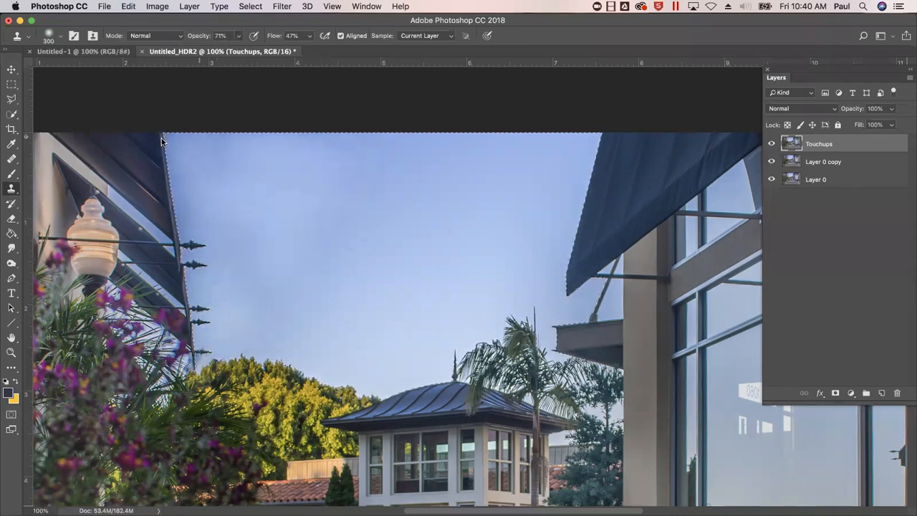
Step: Blend the sky from the spiked awning's top edge down to the treetop using freshly sampled 300 px clone strokes at 71% opacity
left_click(412, 186, "alt")
mouse_move(312, 154)
left_mouse_down()
mouse_move(334, 177)
mouse_move(315, 300)
mouse_move(247, 293)
left_mouse_up()
left_click(228, 206, "alt")
left_click_drag(192, 209, 198, 267)
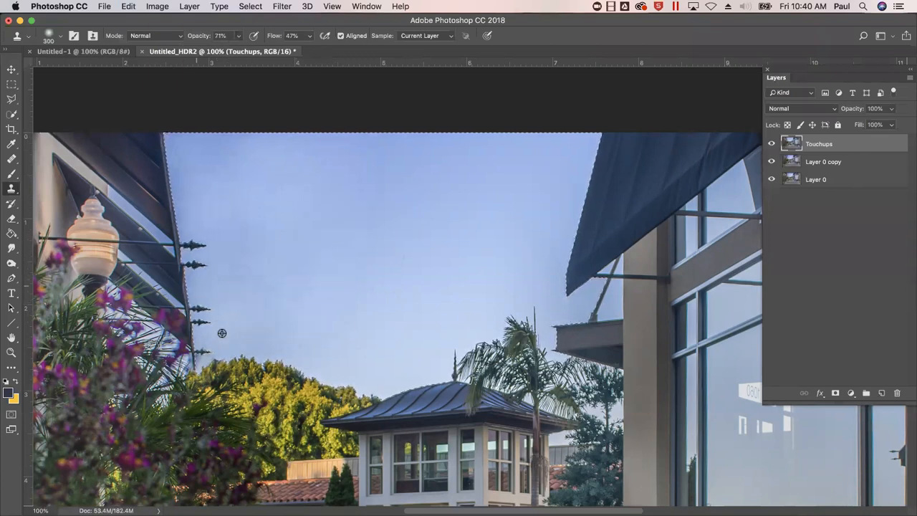
left_click(247, 313, "alt")
left_click(228, 345)
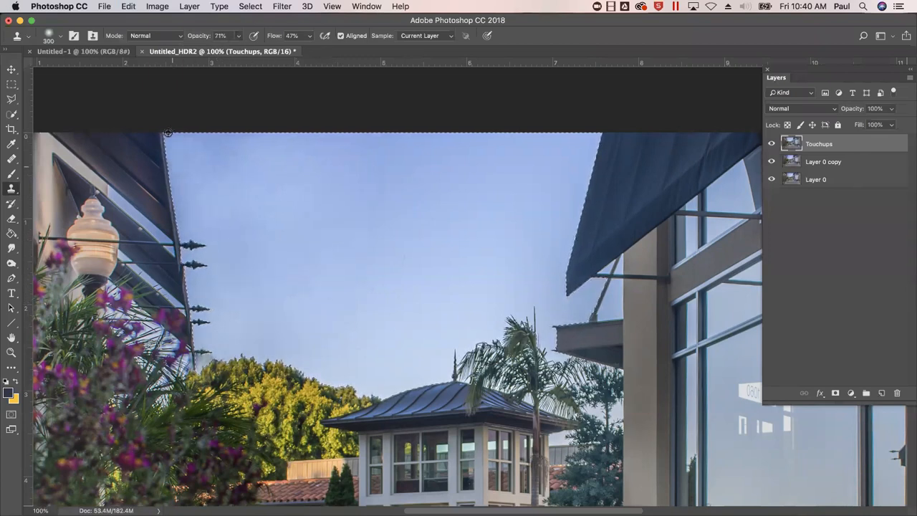
left_click(195, 220, "alt")
left_click_drag(132, 213, 160, 286)
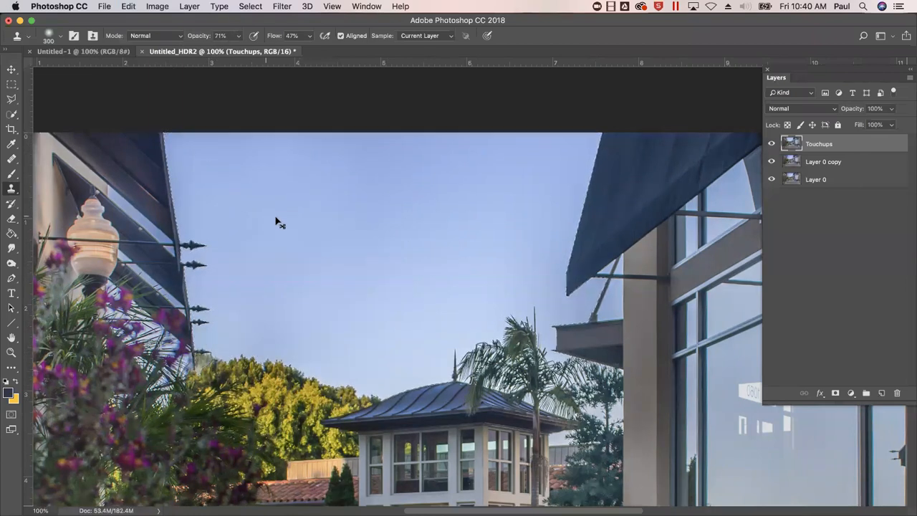
Step: Add a layer mask to the Touchups layer and set up a hard 60 px black brush for painting on it
left_click_drag(309, 194, 389, 137)
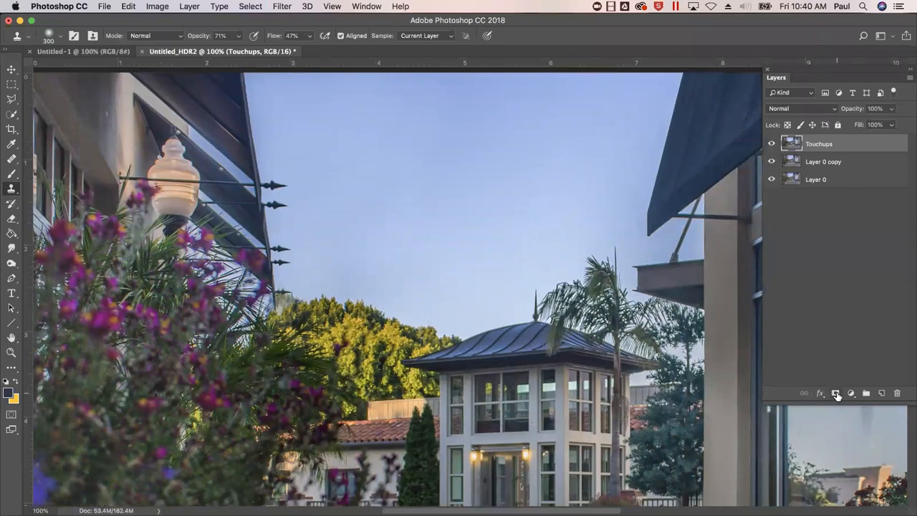
left_click(835, 393)
key("b")
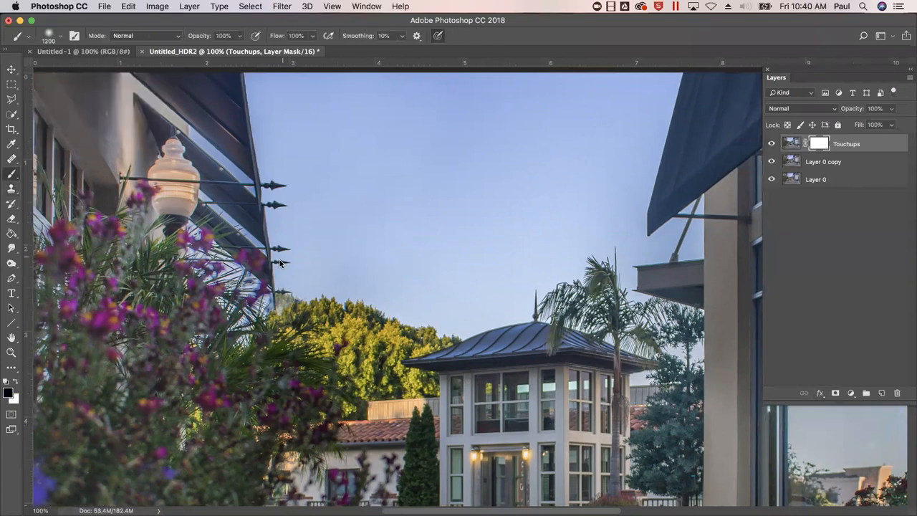
key("bracketleft")
key("bracketleft")
key("bracketleft")
key("bracketleft")
key("bracketleft")
key("bracketleft")
key("bracketleft")
key("bracketleft")
key("bracketleft")
key("bracketleft")
key("bracketleft")
key("bracketleft")
key("bracketleft")
key("bracketleft")
key("bracketleft")
key("bracketleft")
key("bracketleft")
key("bracketleft")
key("bracketright")
left_click(47, 36)
left_click(69, 179)
Step: Try to paint black on the Touchups mask over the treetop below the awning spikes, undoing each stroke
left_click(279, 311)
key("super+z")
left_click(286, 295)
key("super+z")
left_click(295, 301)
key("super+z")
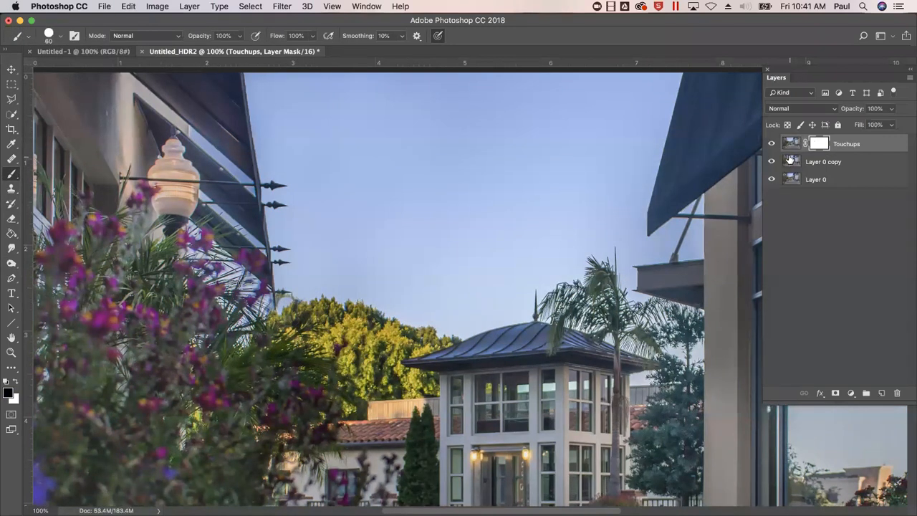
Step: Target the Touchups layer's image and outline the small sky patch between the lowest awning spike and the treetop with the Polygonal Lasso
left_click(790, 144)
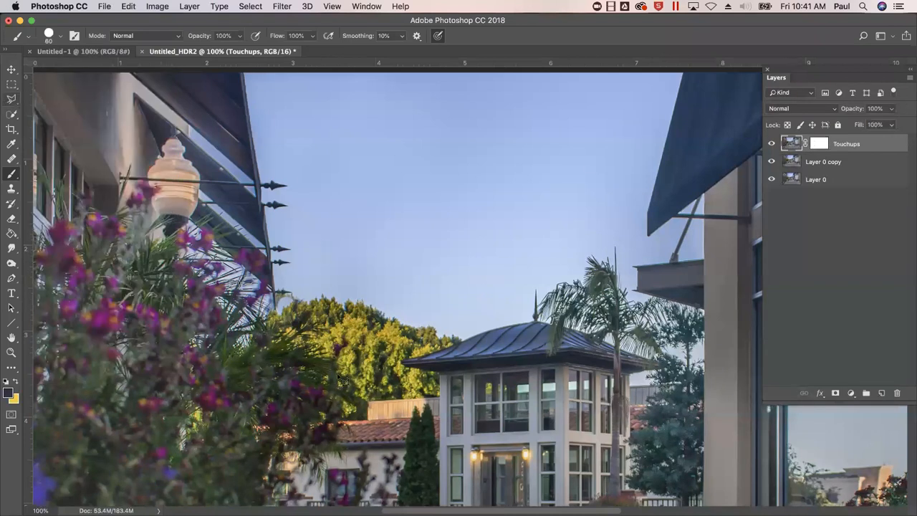
left_click(12, 99)
left_click(293, 300)
left_click(305, 298)
left_click(305, 293)
left_click(278, 294)
double_click(275, 304)
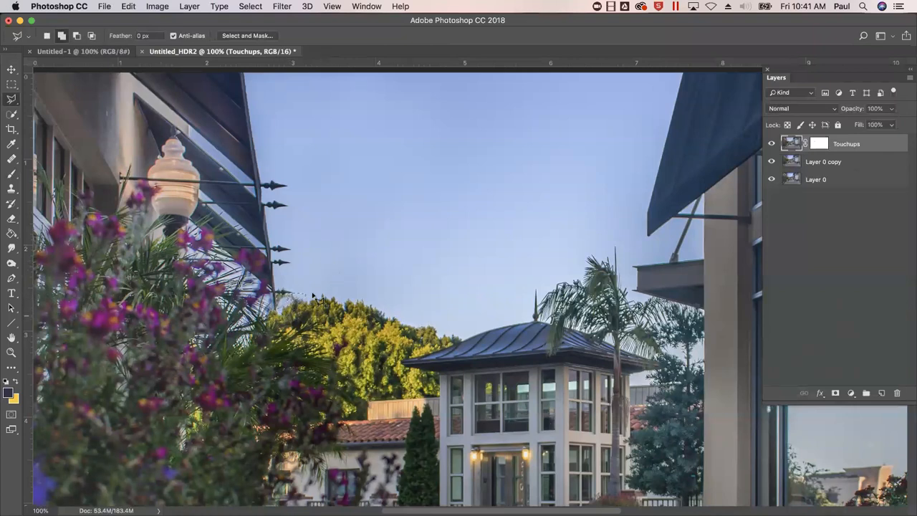
Step: Clone sampled sky into the selected patch above the treetop with the 300 px Clone Stamp at 71% opacity
left_click(12, 187)
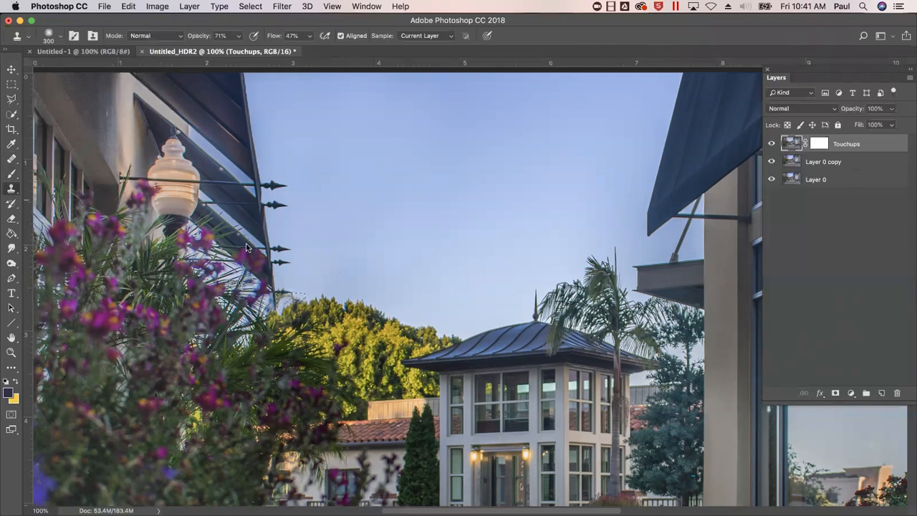
key("super+z")
left_click(398, 291, "alt")
left_click_drag(304, 292, 291, 291)
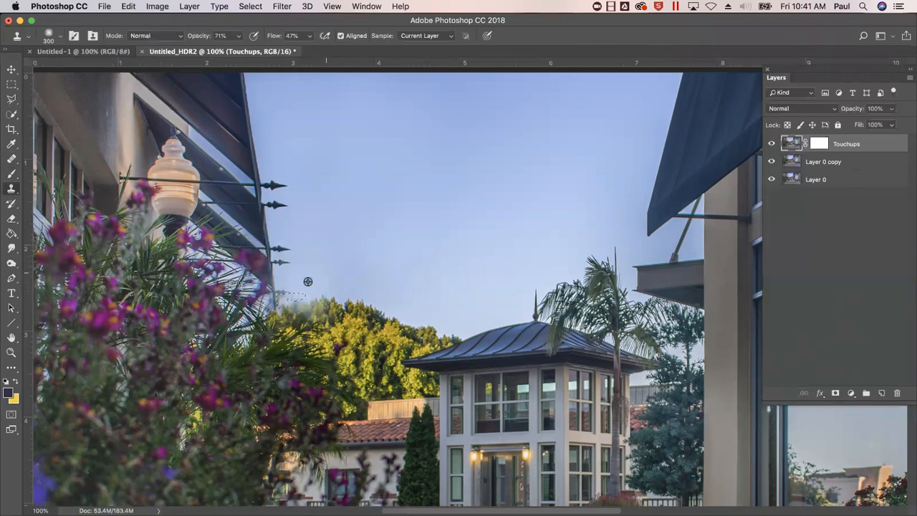
left_click(463, 262, "alt")
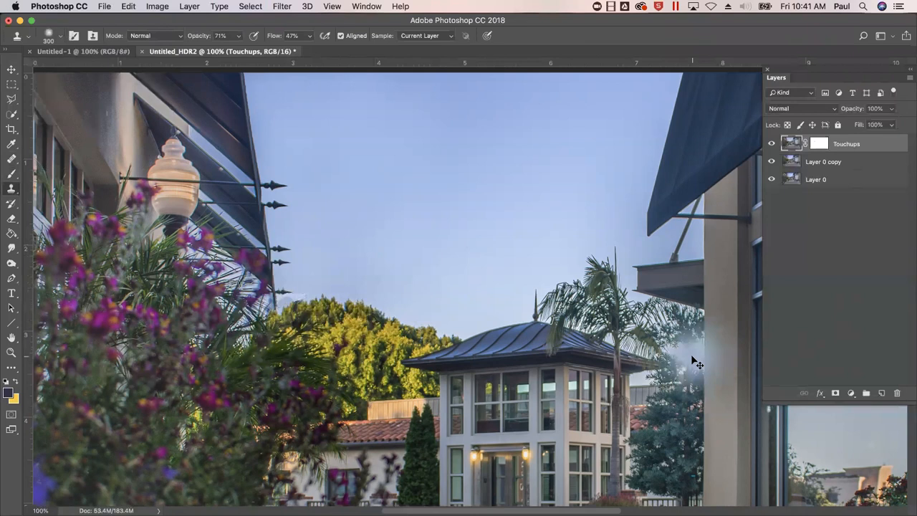
Step: Delete the layer mask from the Touchups layer
right_click(809, 144)
left_click(818, 142)
right_click(818, 141)
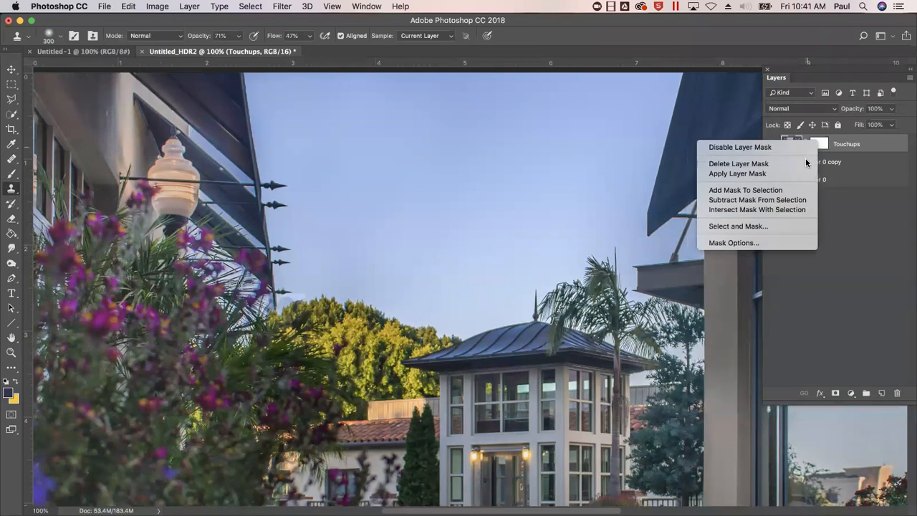
left_click(805, 163)
key("super+minus")
key("super+minus")
key("super+minus")
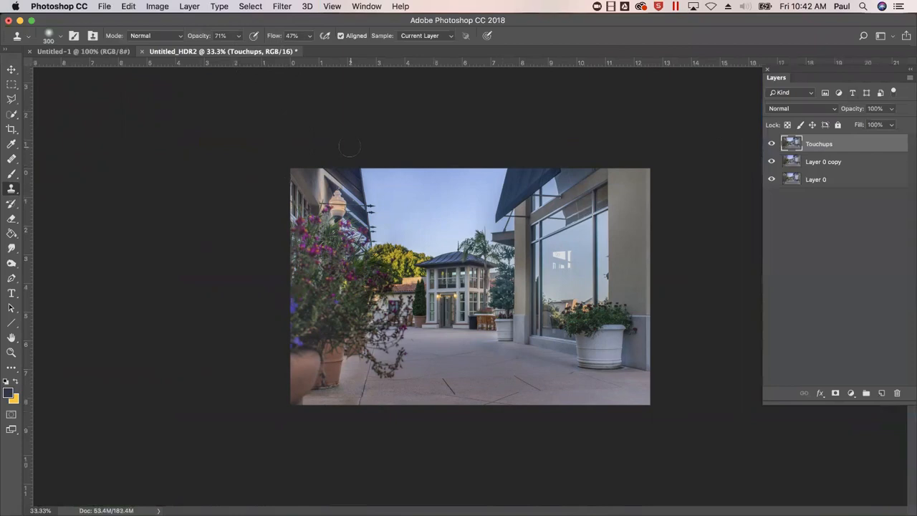
Step: Apply a Levels adjustment to the Touchups layer with the white input level set to 252
left_click(166, 8)
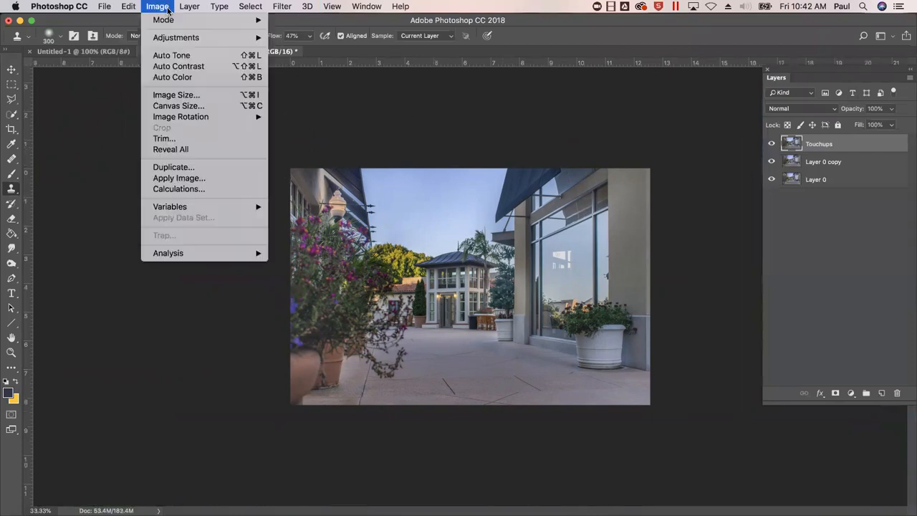
mouse_move(181, 44)
left_click(350, 46)
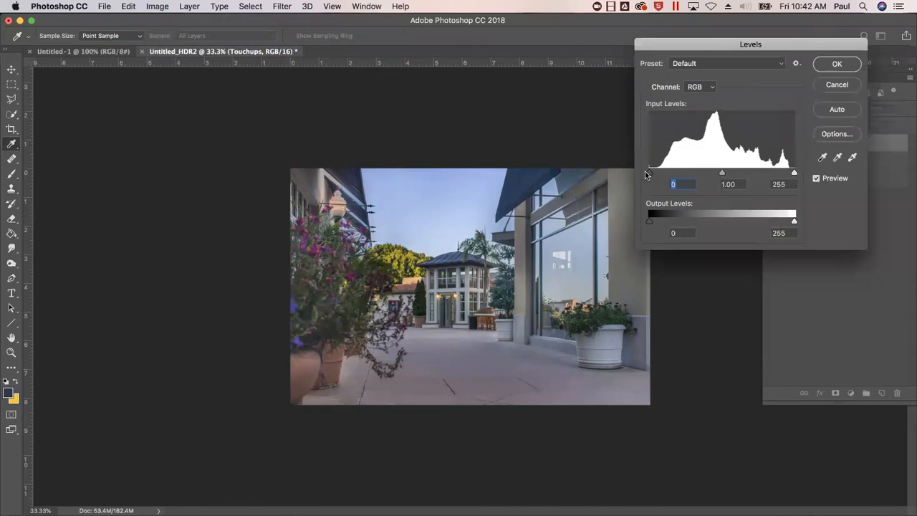
key("ctrl+Up")
left_click(743, 267)
left_click_drag(722, 174, 721, 173)
left_click_drag(793, 174, 792, 173)
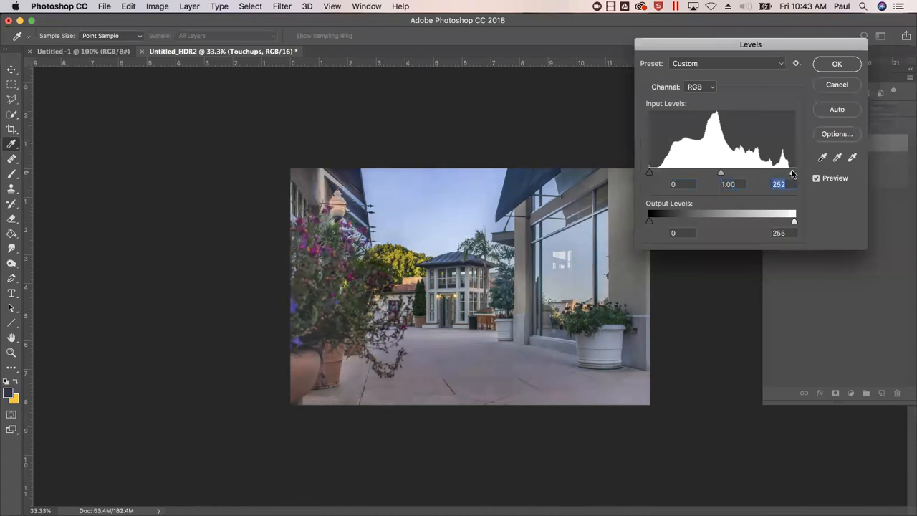
left_click(836, 65)
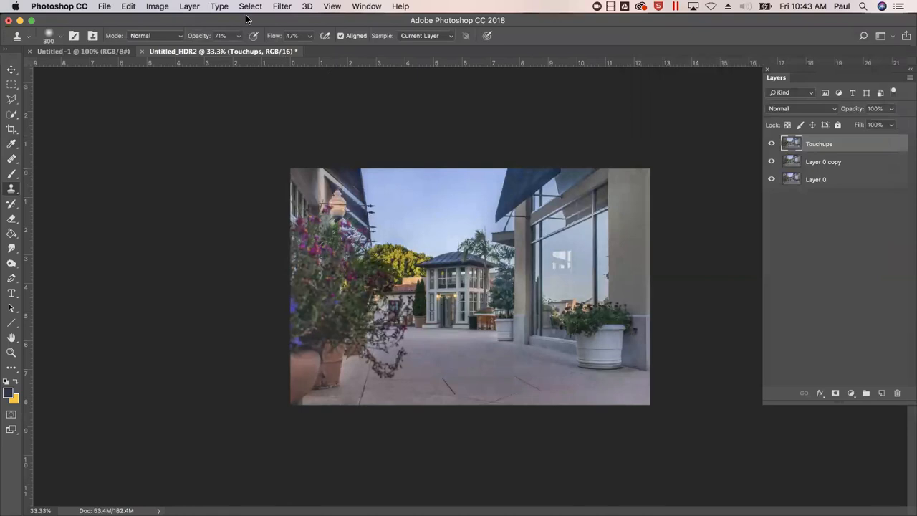
Step: Open the Camera Raw Filter on the Touchups layer, try the automatic tone settings and restore the defaults
left_click(286, 9)
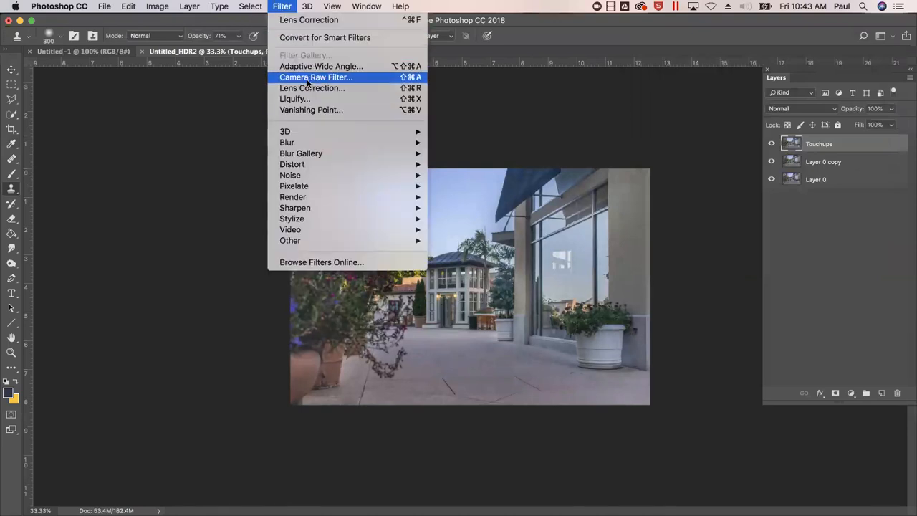
mouse_move(322, 133)
left_click(837, 249)
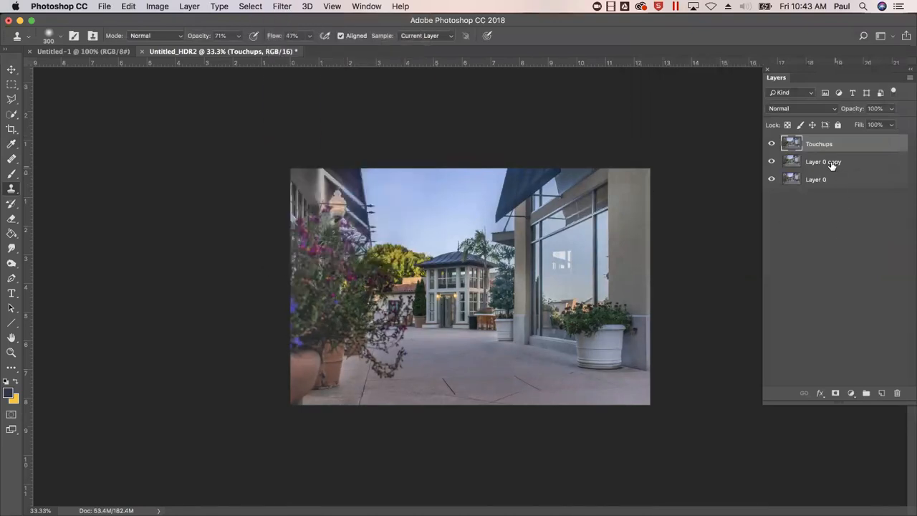
mouse_move(772, 160)
left_mouse_down()
mouse_move(774, 180)
mouse_move(772, 162)
left_mouse_up()
left_click(278, 6)
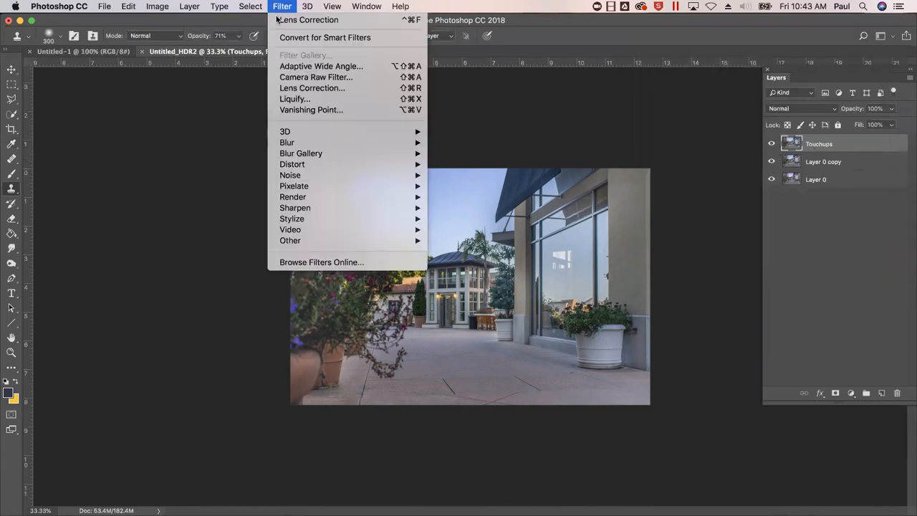
left_click(323, 76)
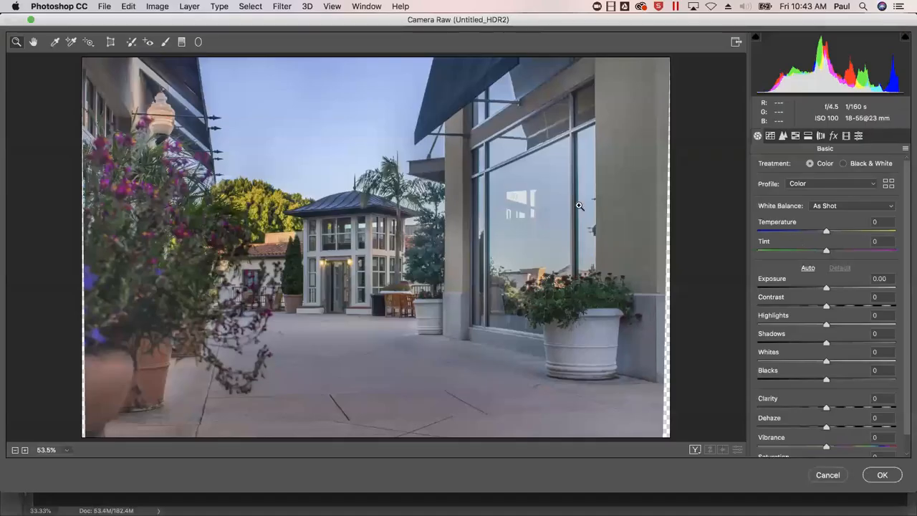
left_click(804, 268)
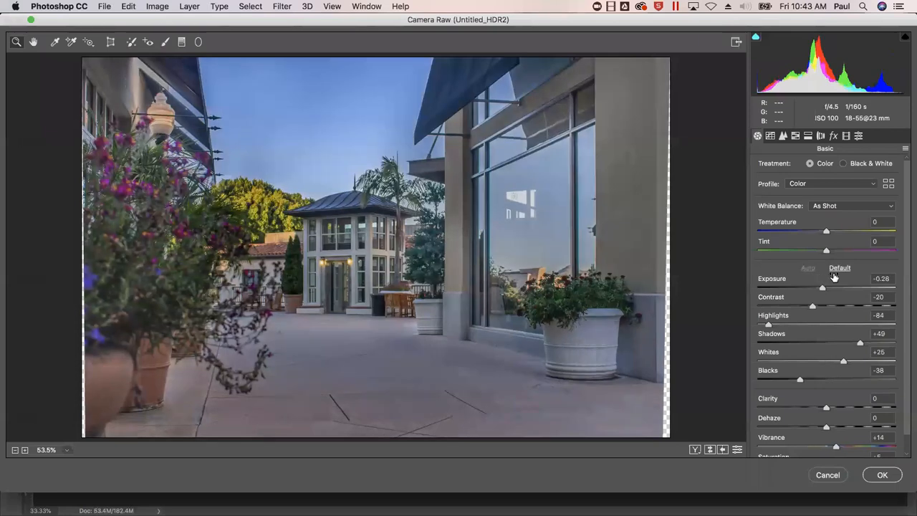
left_click(839, 269)
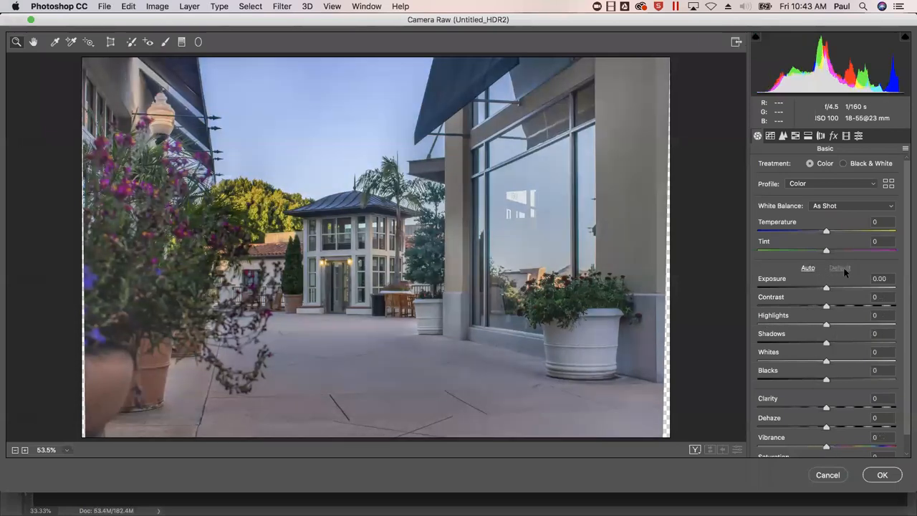
Step: Set Vibrance to +25 and Clarity to +10 in the Camera Raw basic adjustments
left_click(826, 425)
left_click_drag(829, 447, 846, 449)
left_click_drag(843, 449, 845, 449)
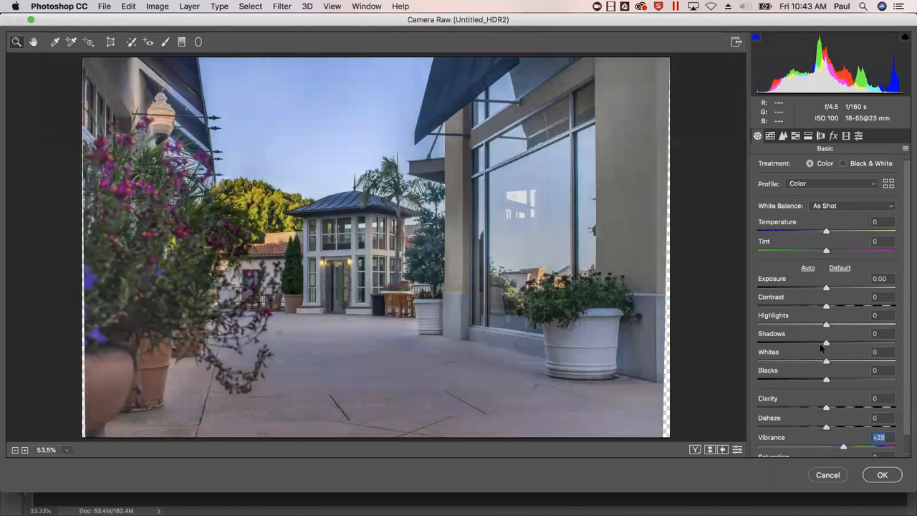
mouse_move(826, 408)
left_mouse_down()
mouse_move(841, 411)
mouse_move(832, 412)
left_mouse_up()
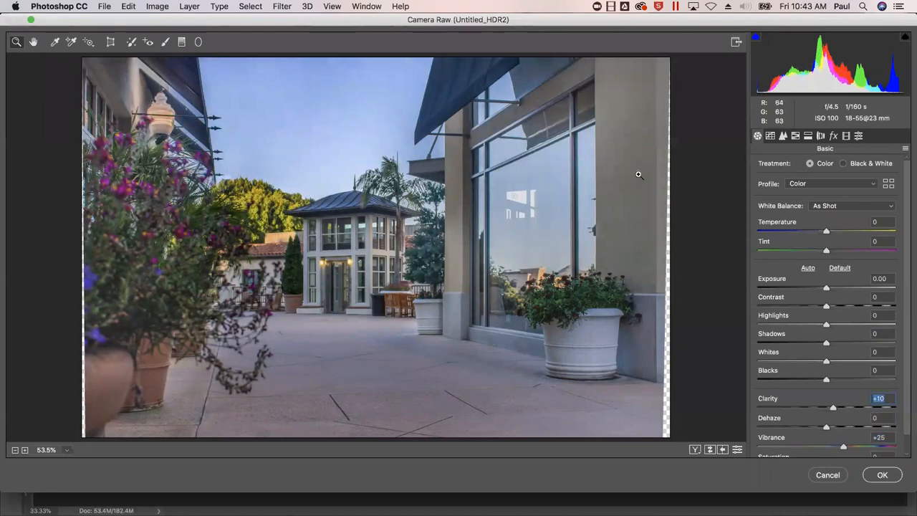
Step: Add a post-crop vignette with an amount of -23, raise its roundness and feather, and apply the Camera Raw filter
left_click(834, 136)
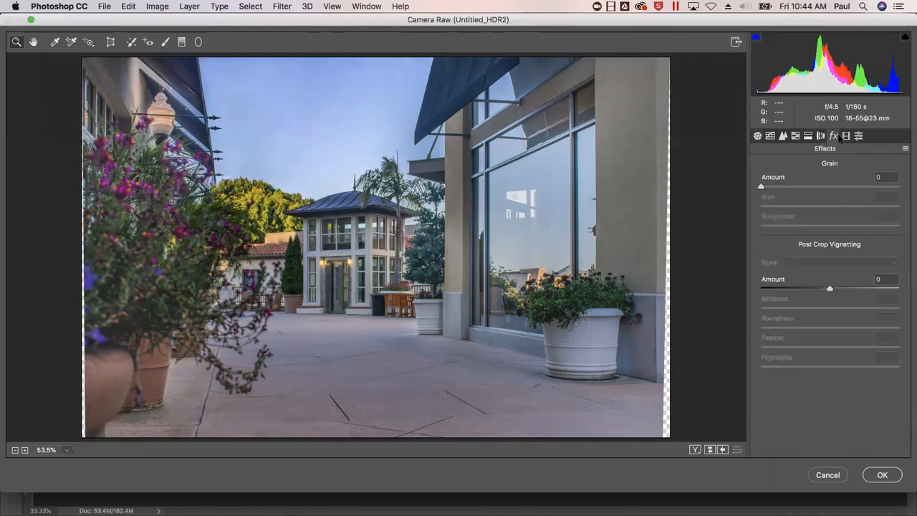
mouse_move(829, 288)
left_mouse_down()
mouse_move(860, 288)
mouse_move(819, 290)
left_mouse_up()
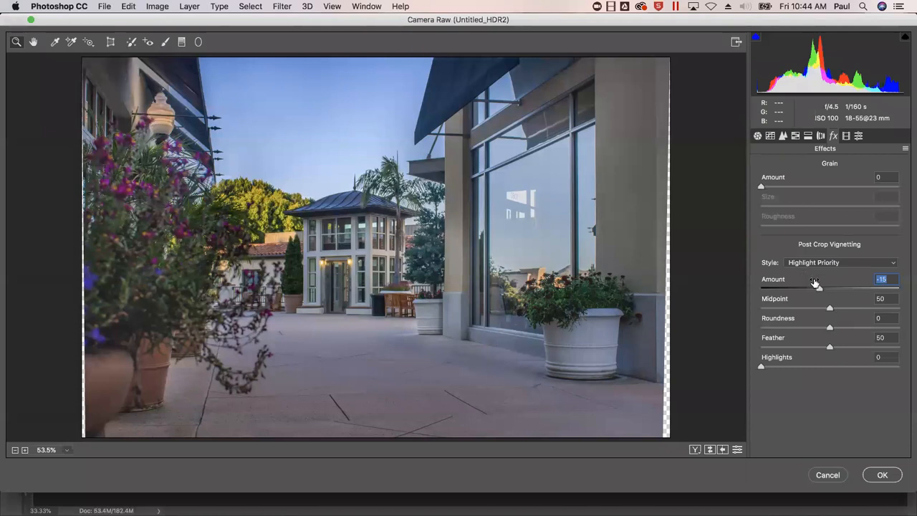
mouse_move(819, 289)
left_mouse_down()
mouse_move(804, 289)
mouse_move(813, 289)
left_mouse_up()
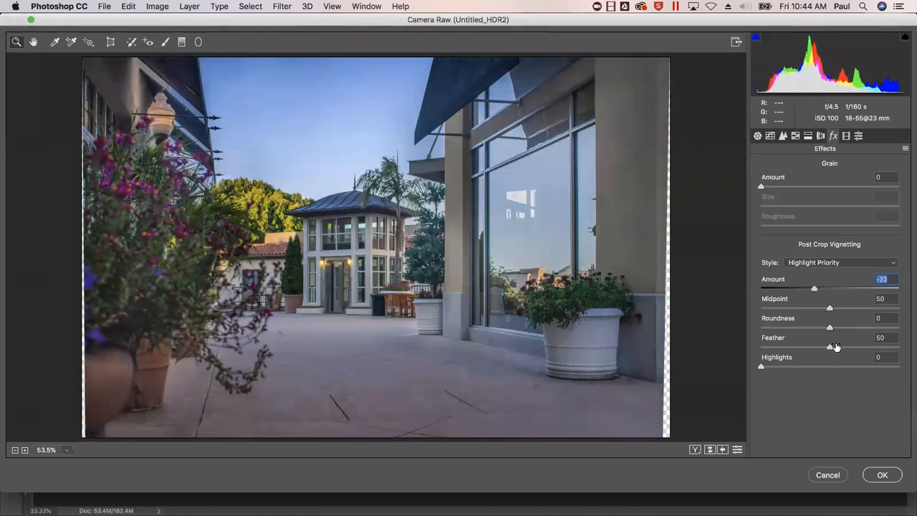
mouse_move(830, 328)
left_mouse_down()
mouse_move(852, 330)
mouse_move(842, 328)
left_mouse_up()
left_click(844, 346)
left_click(882, 475)
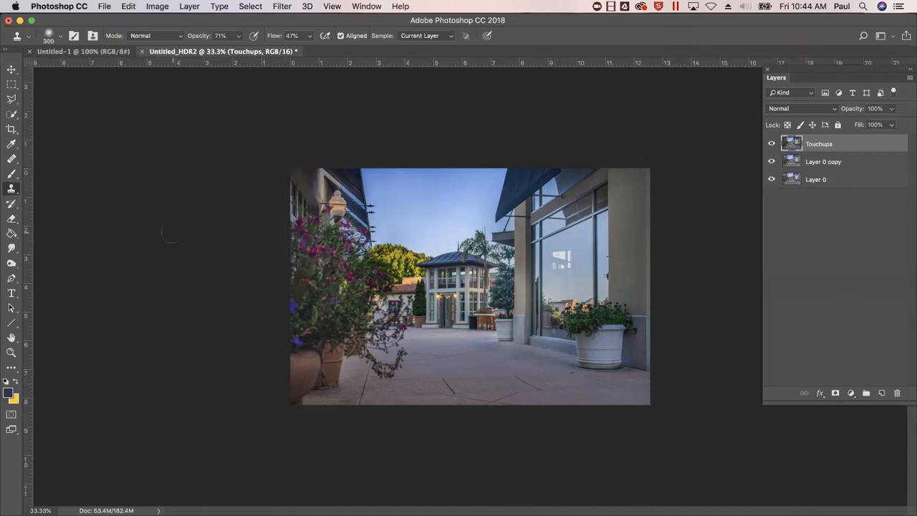
left_click(106, 7)
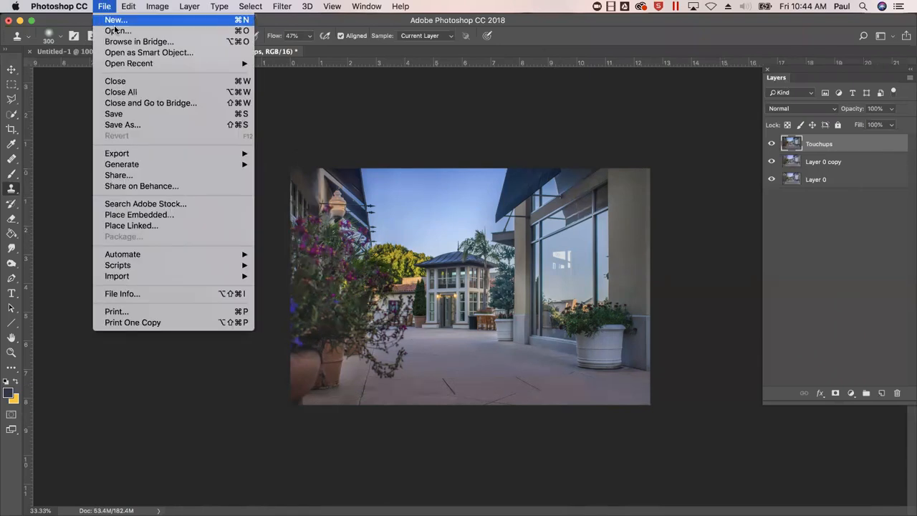
left_click(134, 125)
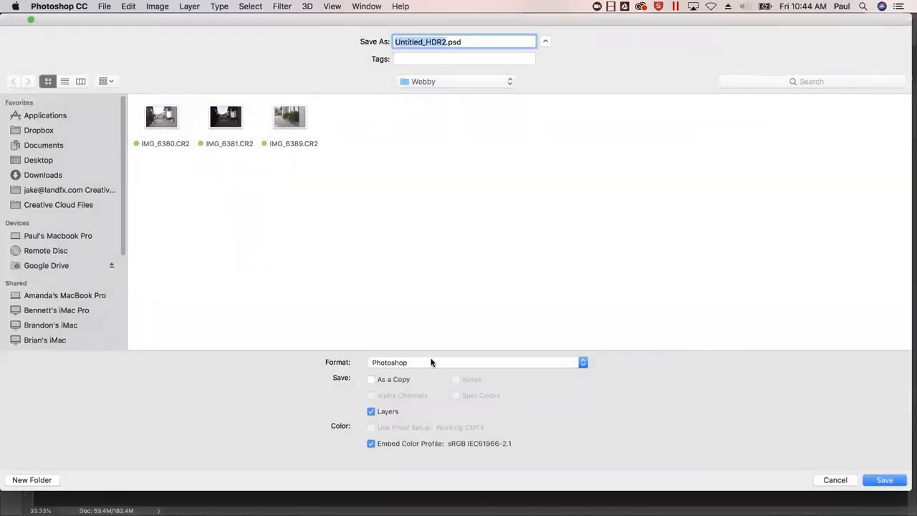
left_click(431, 362)
left_click(411, 488)
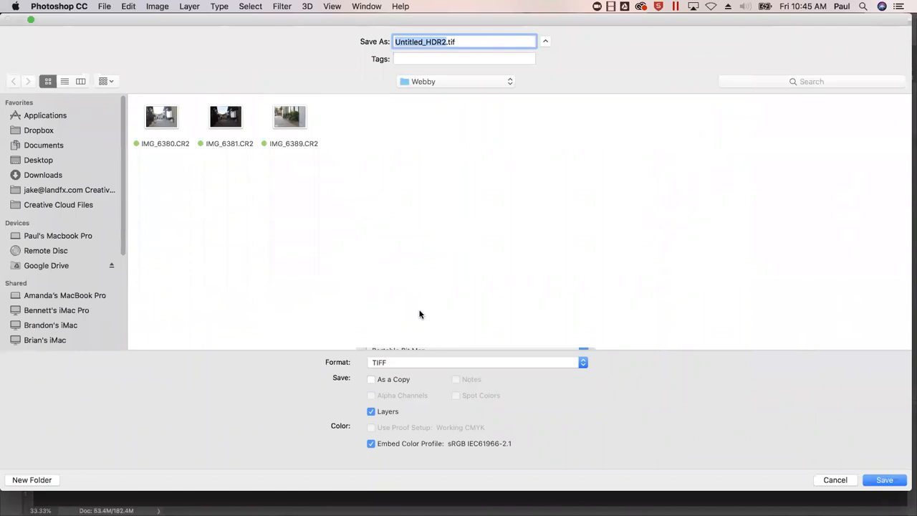
left_click(425, 363)
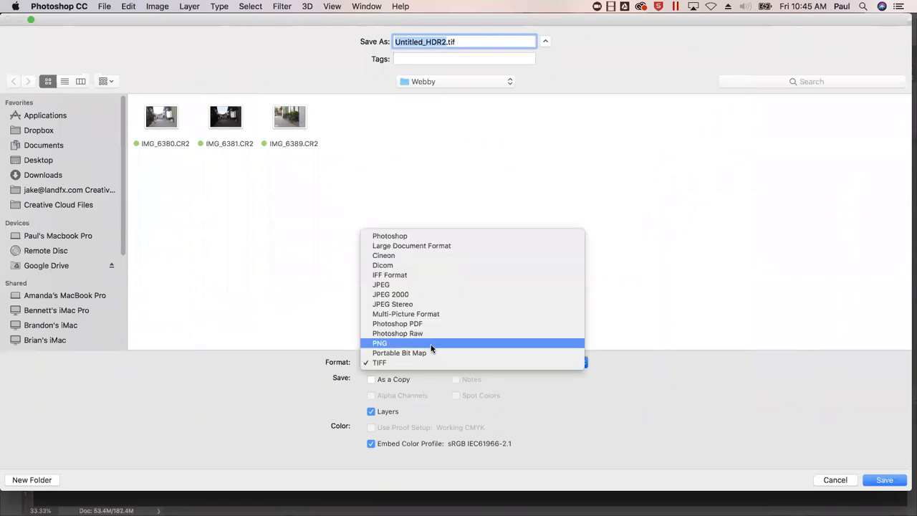
left_click(432, 349)
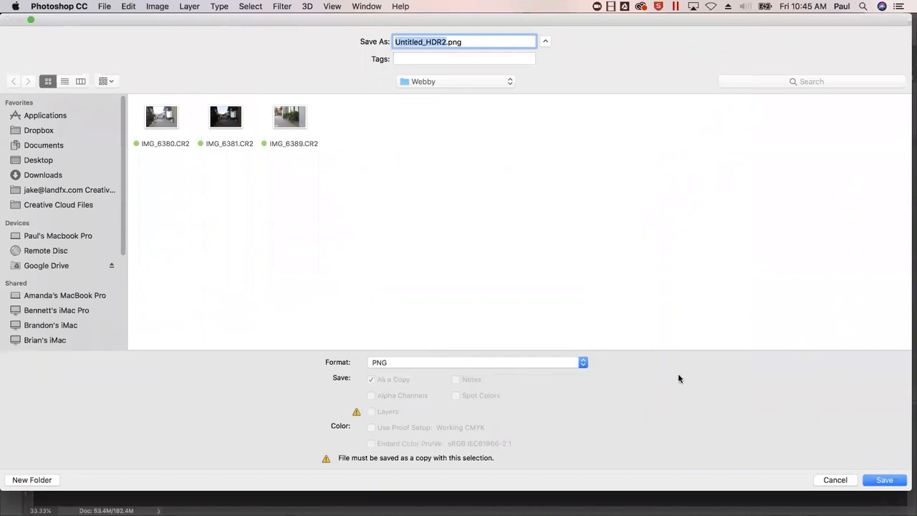
left_click(831, 479)
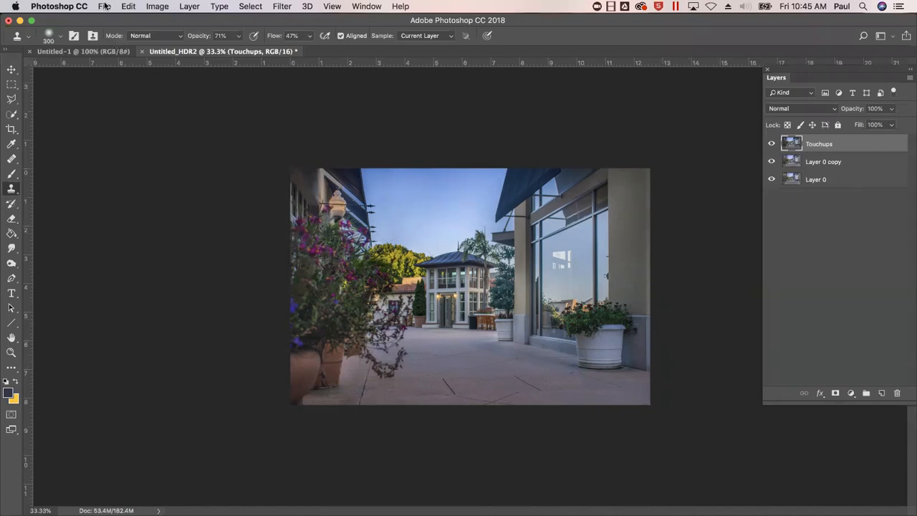
Step: Resample the whole image to a resolution of 72 pixels/inch
left_click(149, 7)
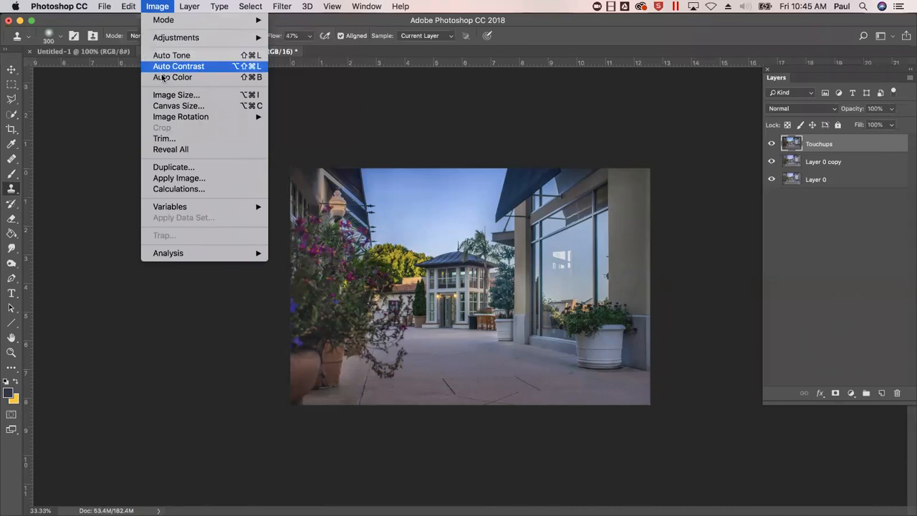
left_click(169, 96)
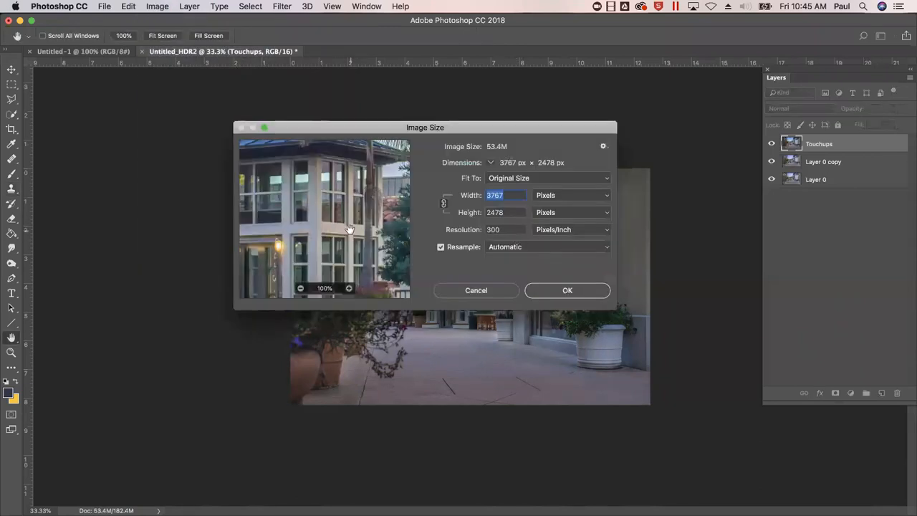
double_click(517, 225)
type("72")
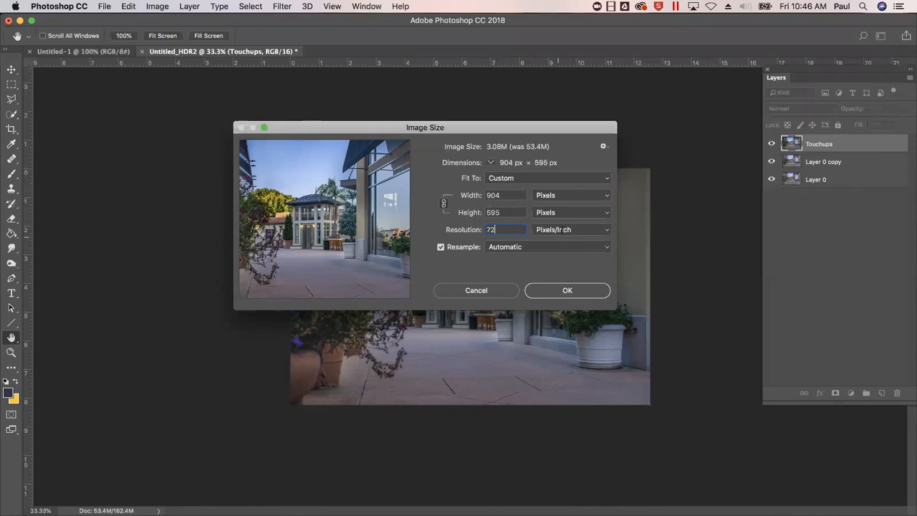
left_click(534, 290)
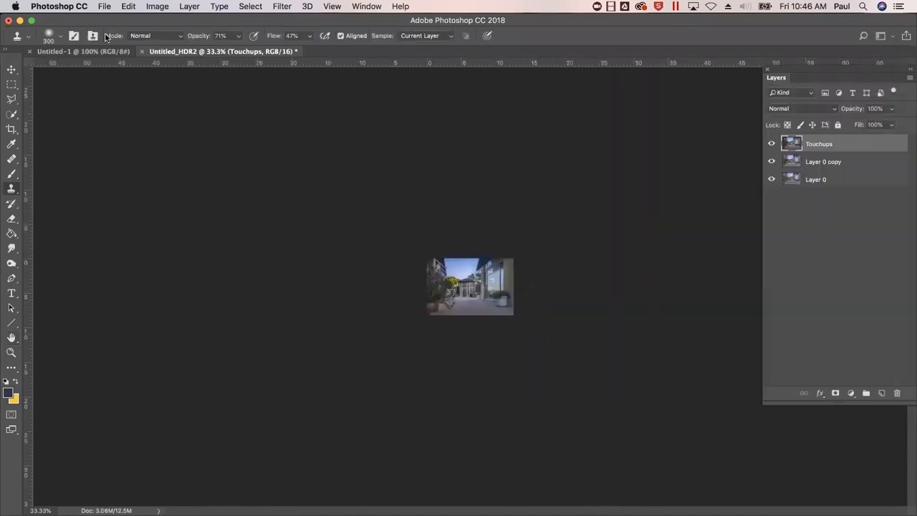
Step: Examine the Save for Web presets and file formats for the downsized image, keeping JPEG Medium, and leave without saving
left_click(105, 7)
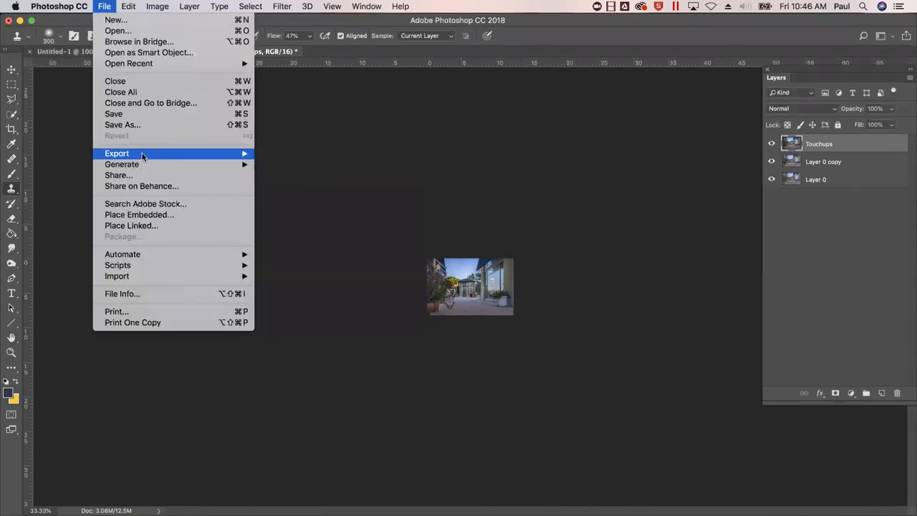
mouse_move(247, 159)
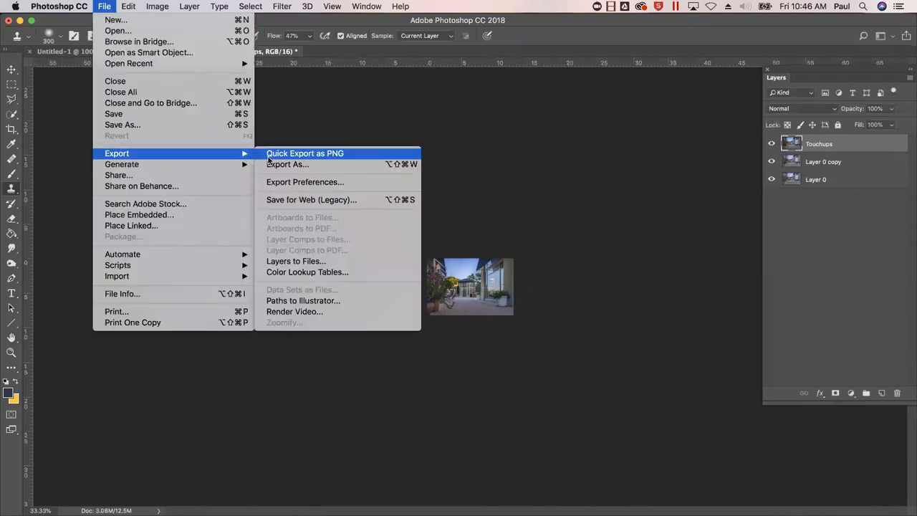
left_click(285, 200)
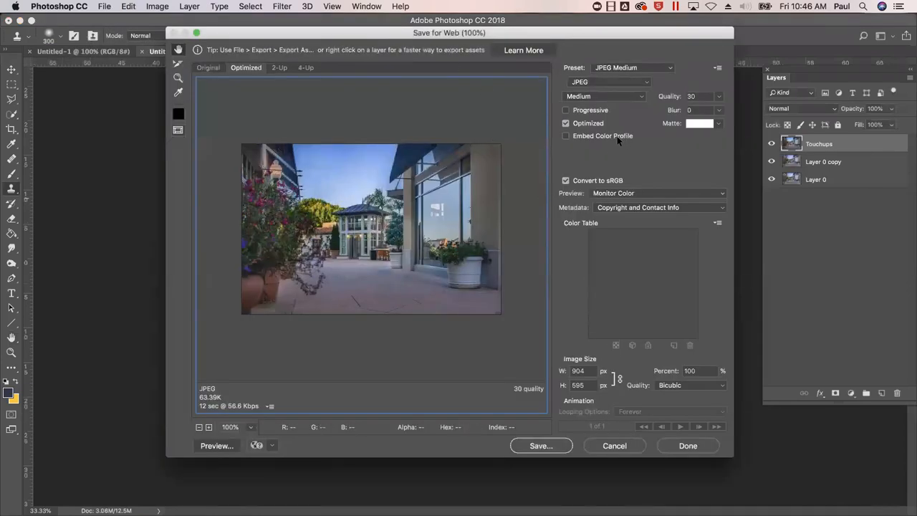
left_click(597, 68)
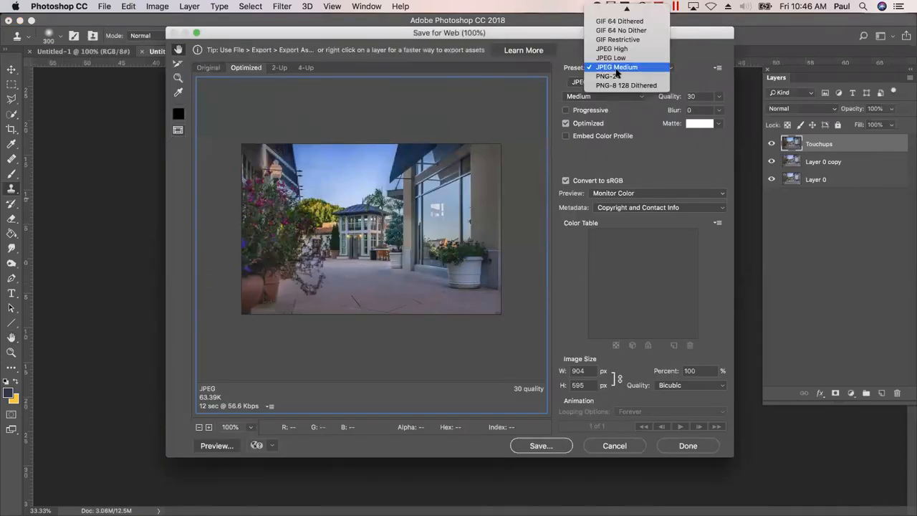
left_click(624, 68)
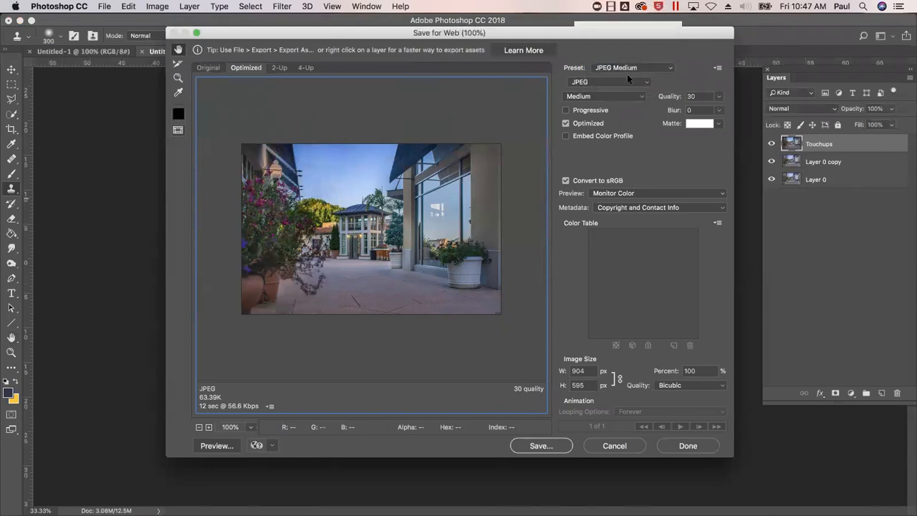
left_click(641, 67)
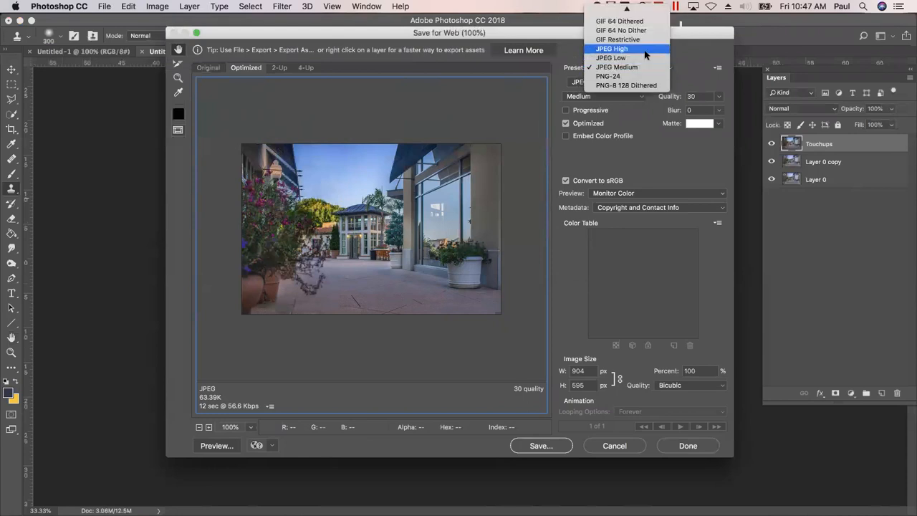
left_click(697, 59)
left_click(590, 85)
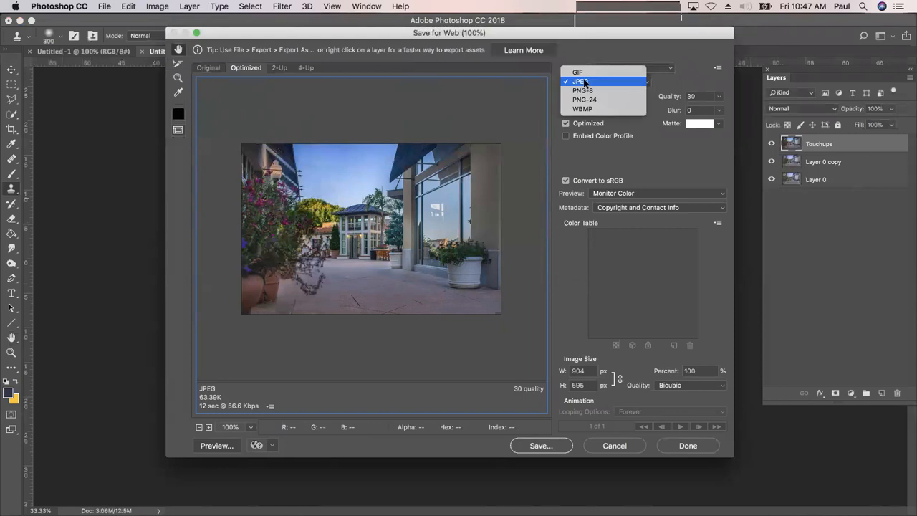
left_click(590, 83)
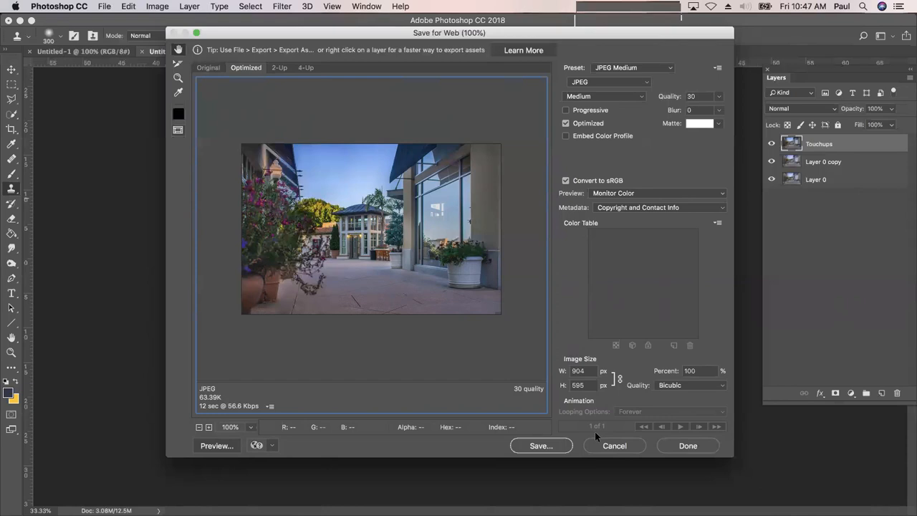
left_click(613, 445)
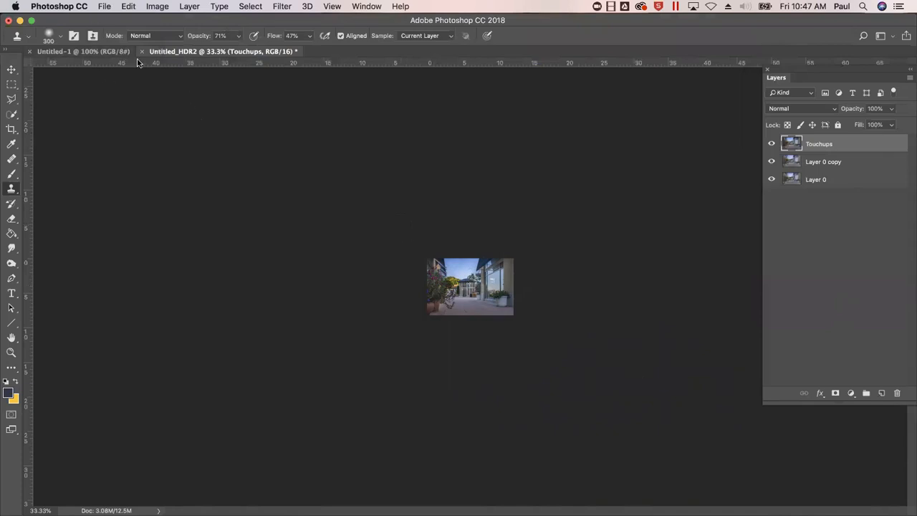
Step: Open the raw photo IMG_6389.CR2 for editing in Camera Raw
left_click(104, 7)
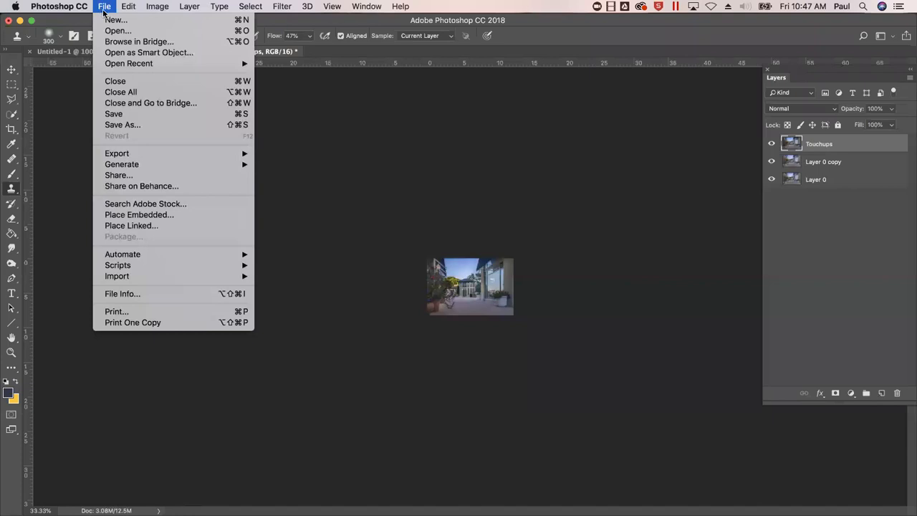
left_click(118, 31)
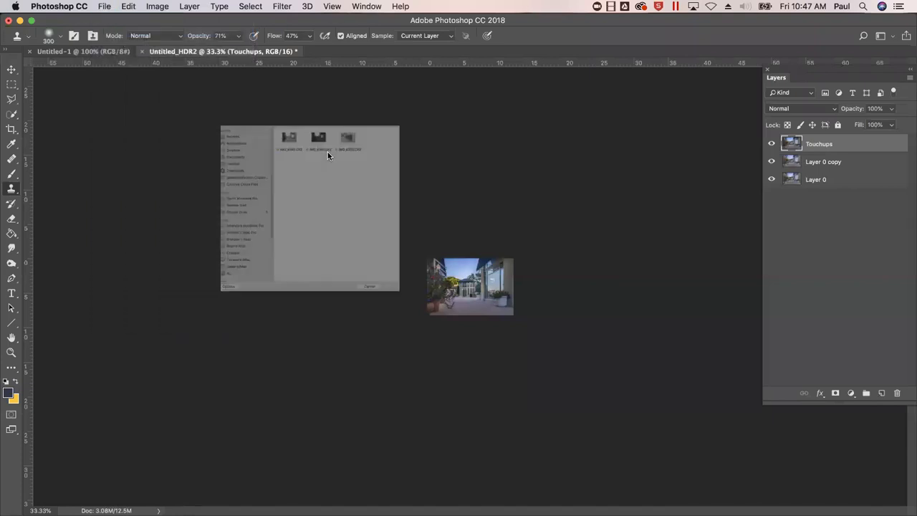
left_click(380, 59)
left_click(488, 386)
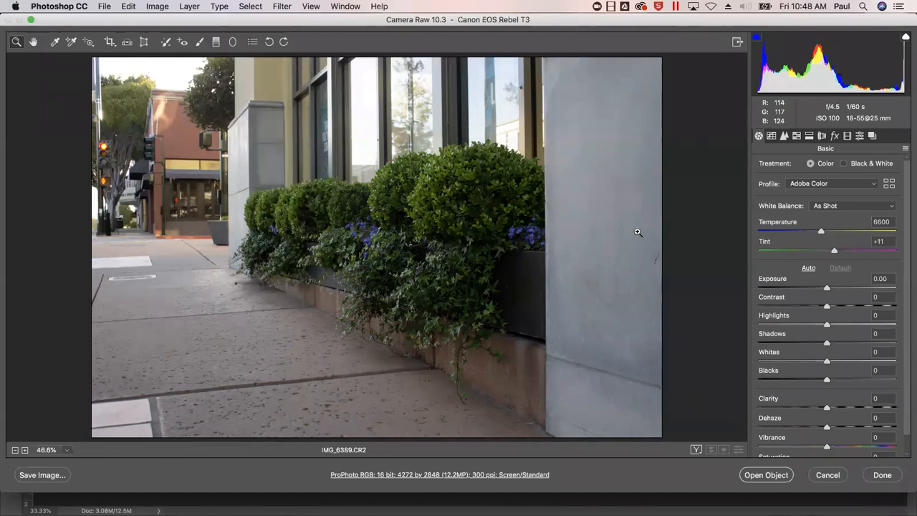
Step: Apply the automatic tone settings to the raw photo and set Clarity to +25 and Vibrance to +29
left_click(807, 268)
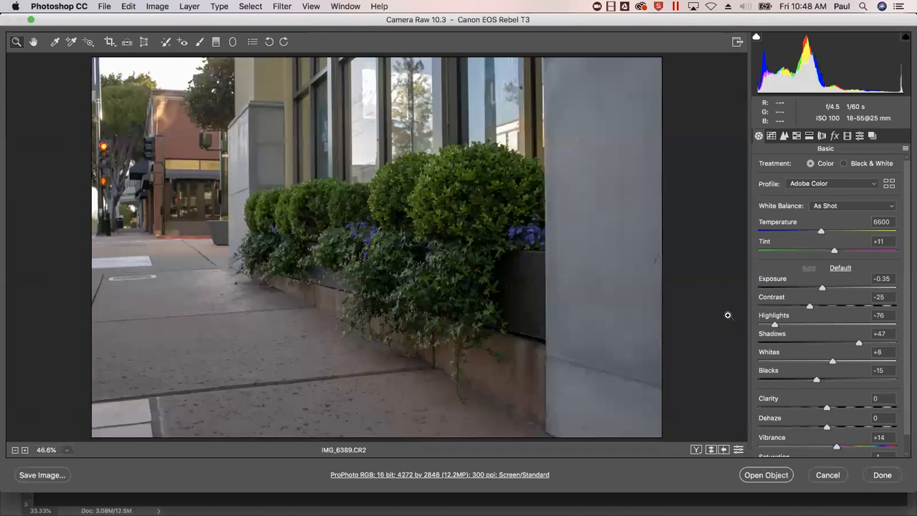
left_click_drag(827, 408, 843, 407)
left_click_drag(837, 446, 847, 446)
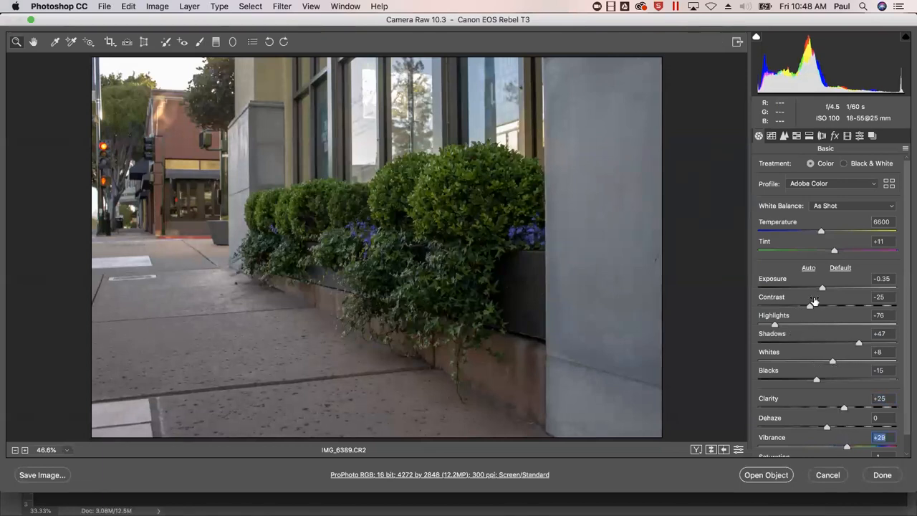
Step: Set the raw photo's Exposure to +0.15, Blacks to +13, Shadows to +58 and Whites to -2
left_click_drag(821, 288, 831, 291)
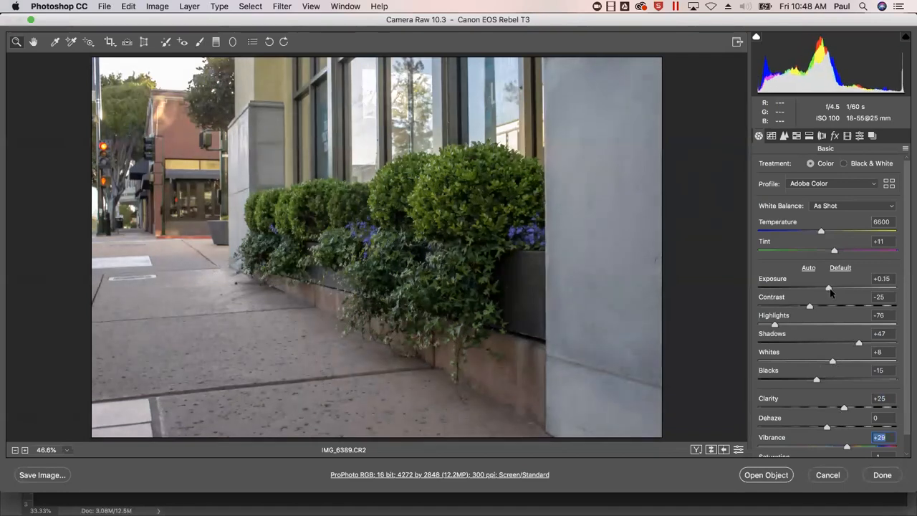
left_click(832, 292)
left_click_drag(814, 377, 835, 378)
left_click_drag(858, 343, 825, 362)
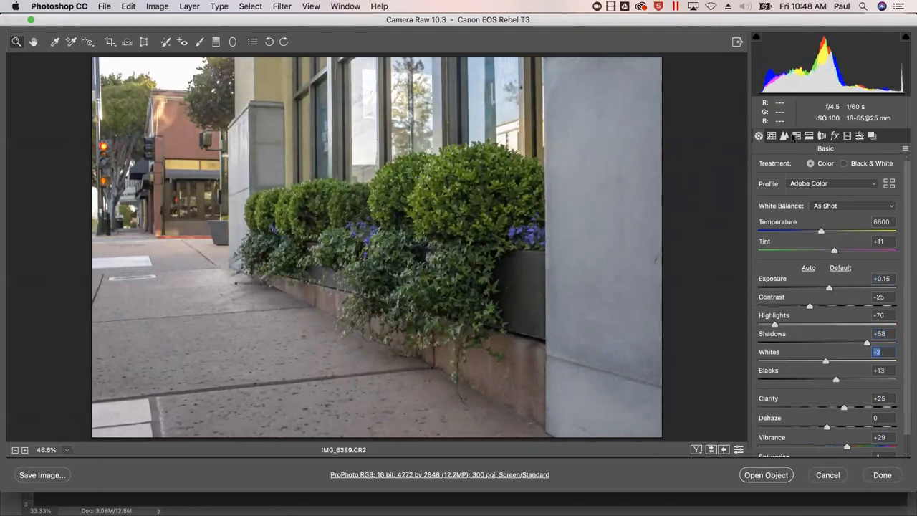
Step: Check the hedge leaves up close in the Camera Raw detail settings and open the photo as a smart object
left_click(478, 197)
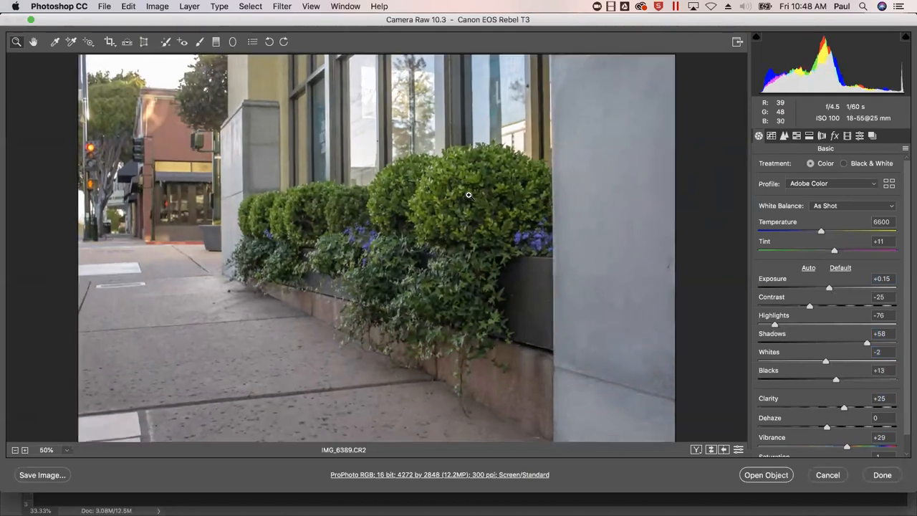
left_click(474, 227)
left_click(473, 231)
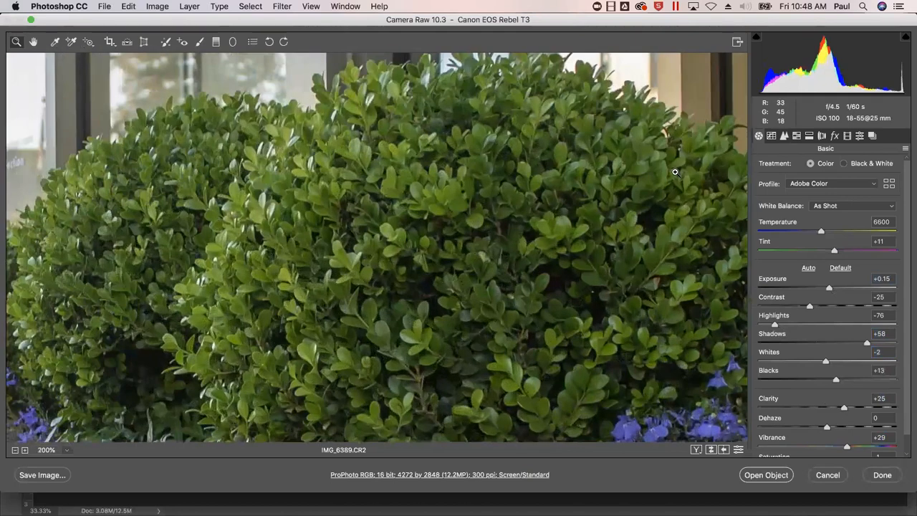
left_click(784, 136)
left_click(824, 186)
left_click(784, 283)
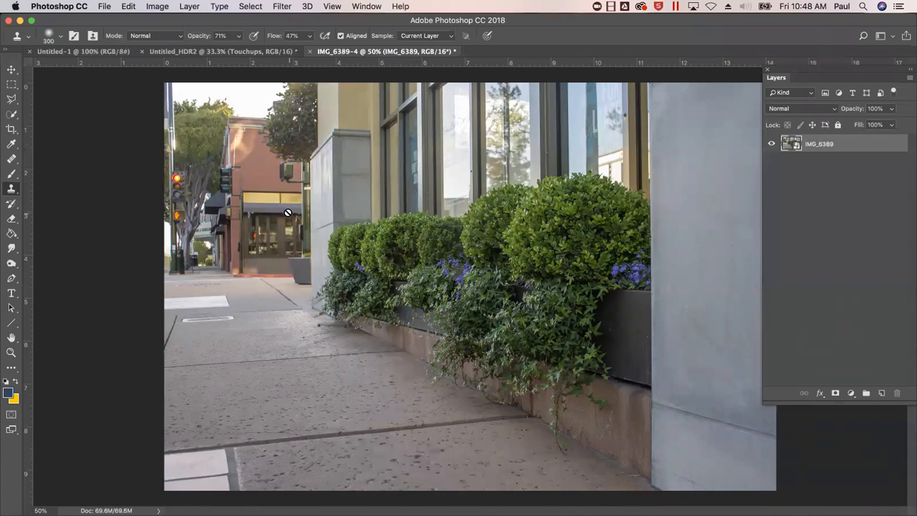
Step: Reopen the IMG_6389 smart object's Camera Raw settings to review them and accept them as they are
double_click(792, 144)
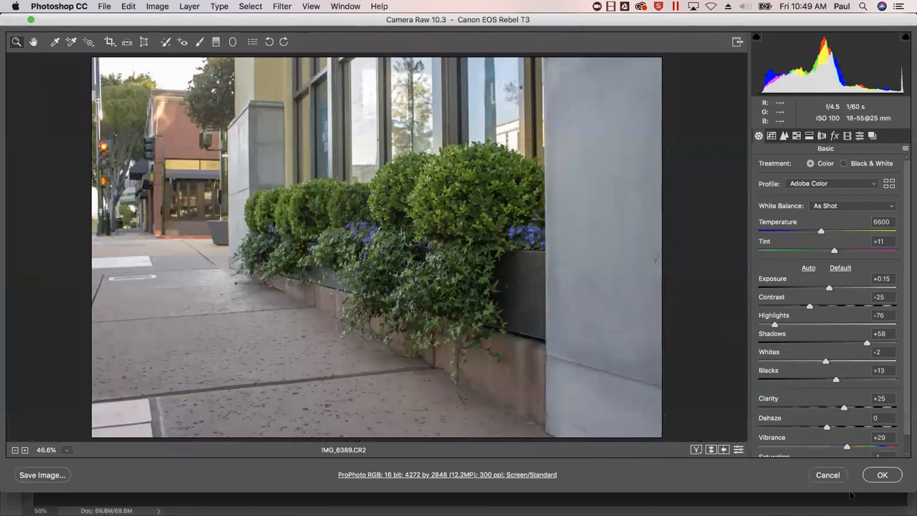
left_click(885, 474)
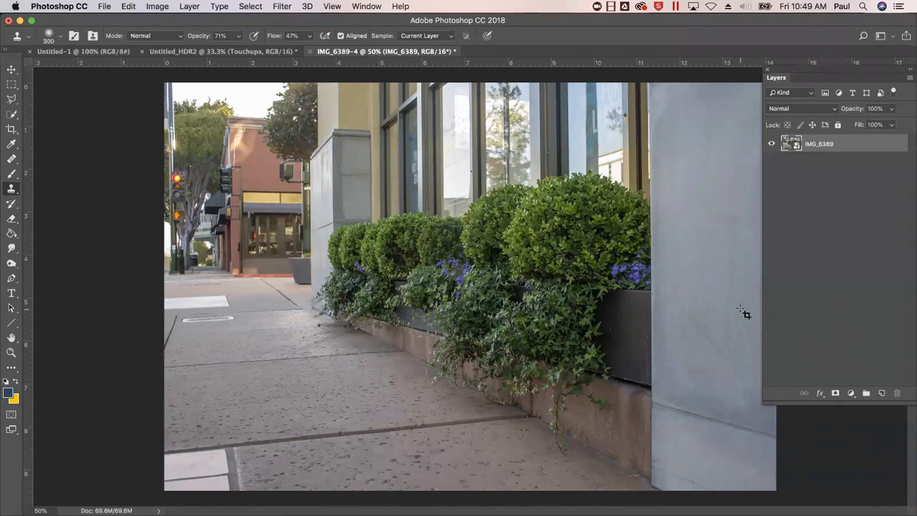
Step: Crop the photo on all sides around the hedge to about 12.4 by 8.3 inches
key("c")
left_click_drag(167, 85, 187, 98)
left_click_drag(761, 474, 738, 469)
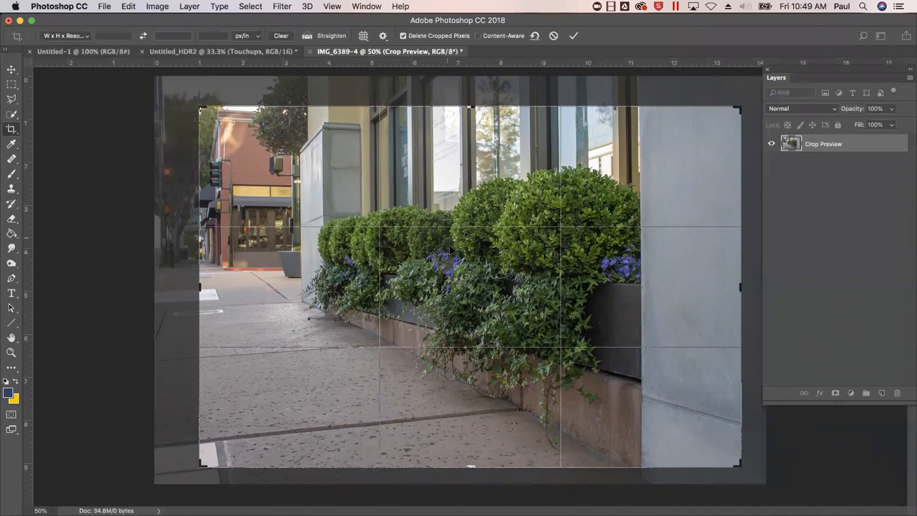
left_click_drag(739, 466, 737, 464)
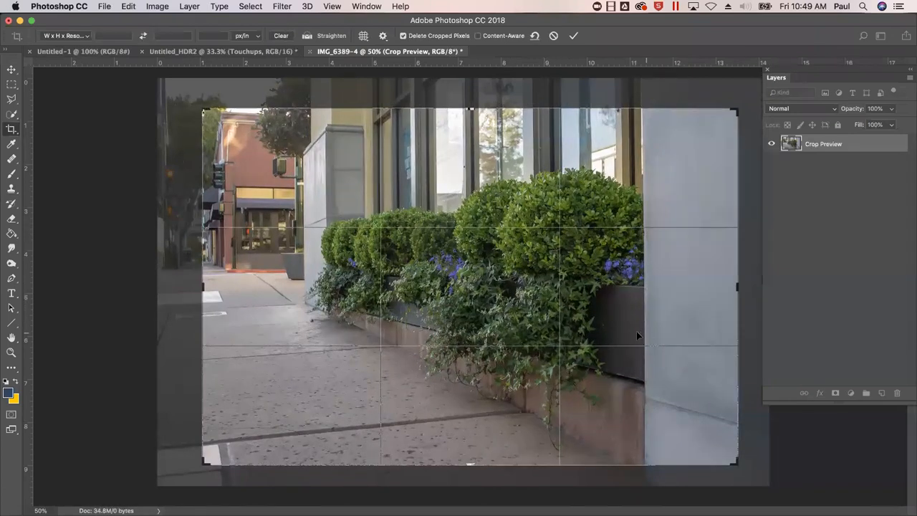
mouse_move(619, 320)
left_mouse_down()
mouse_move(619, 305)
mouse_move(627, 310)
left_mouse_up()
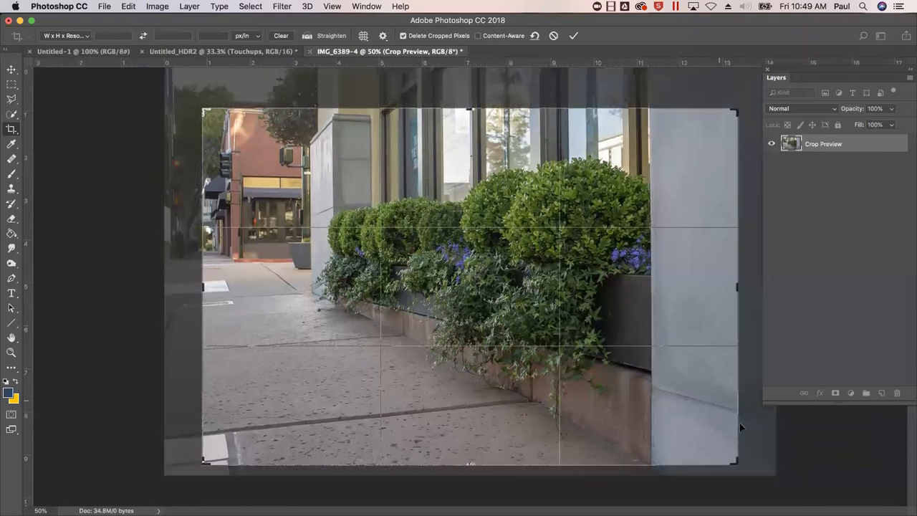
left_click_drag(754, 475, 748, 475)
key("Return")
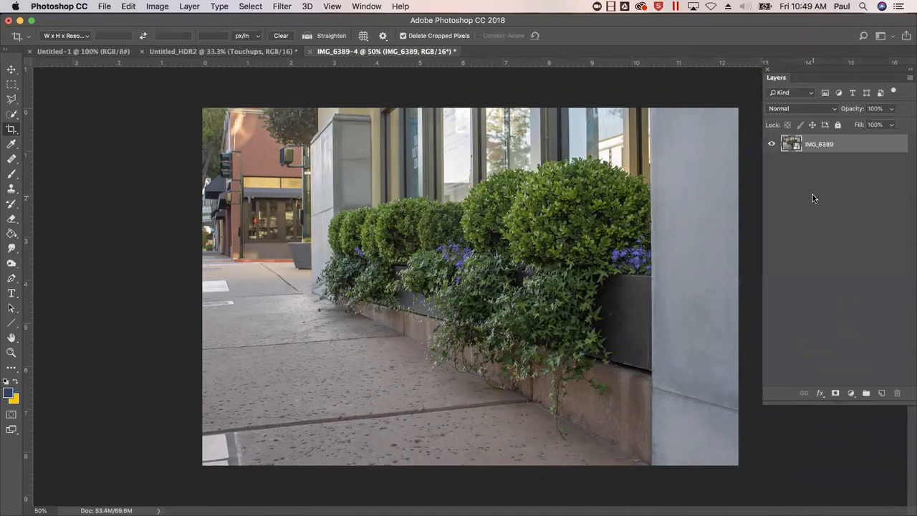
Step: Duplicate the IMG_6389 smart object layer and start an Iris Blur on the copy
key("super+j")
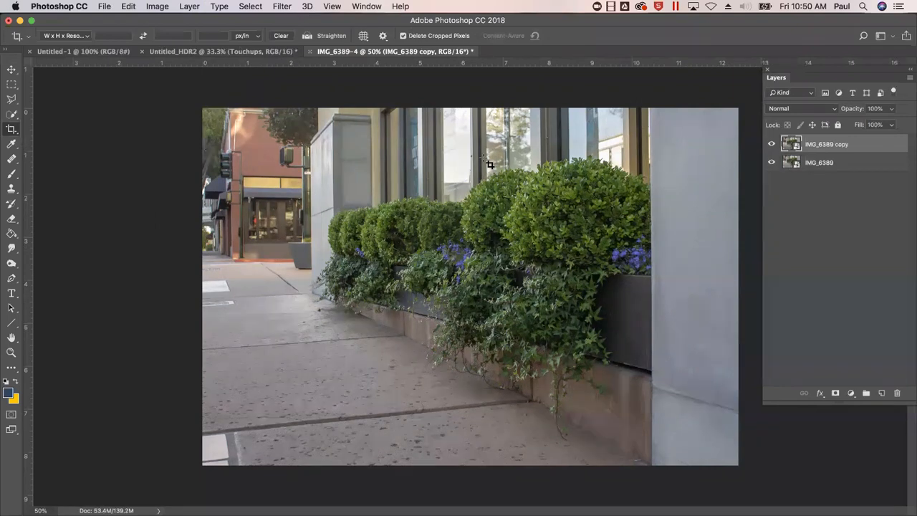
left_click(331, 7)
mouse_move(289, 8)
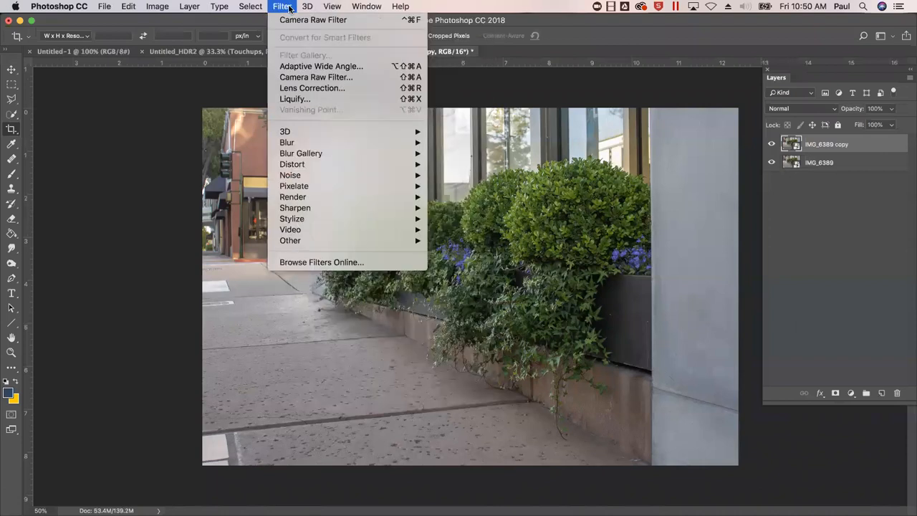
mouse_move(373, 152)
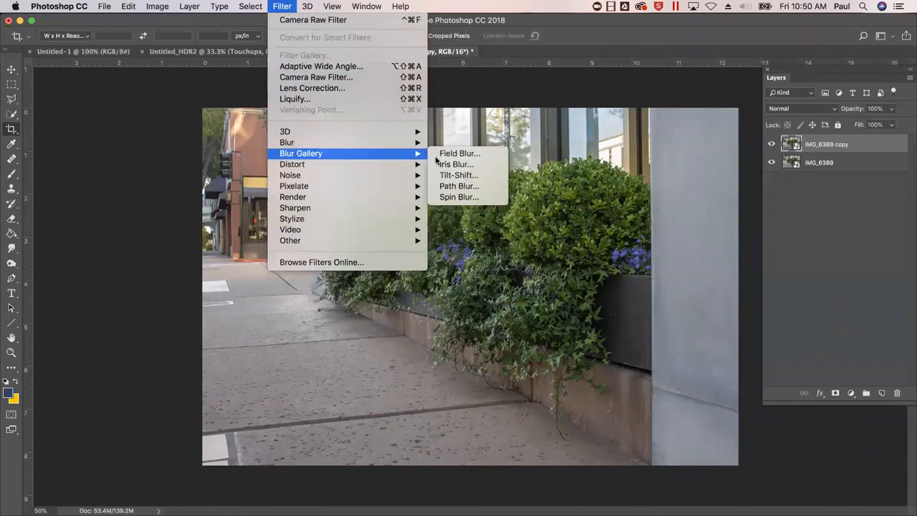
left_click(450, 164)
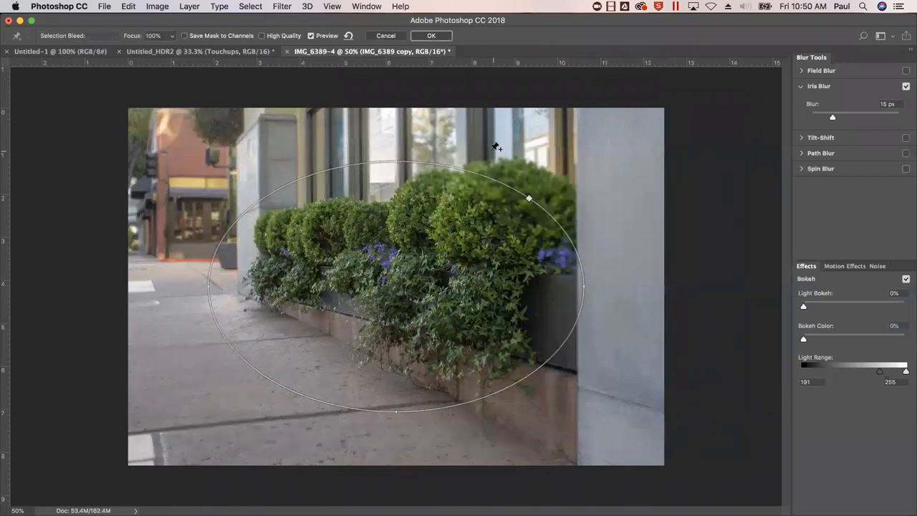
Step: Centre the iris blur ellipse on the large bush and ivy, and adjust the extent of its sharp inner area
left_click_drag(395, 286, 476, 290)
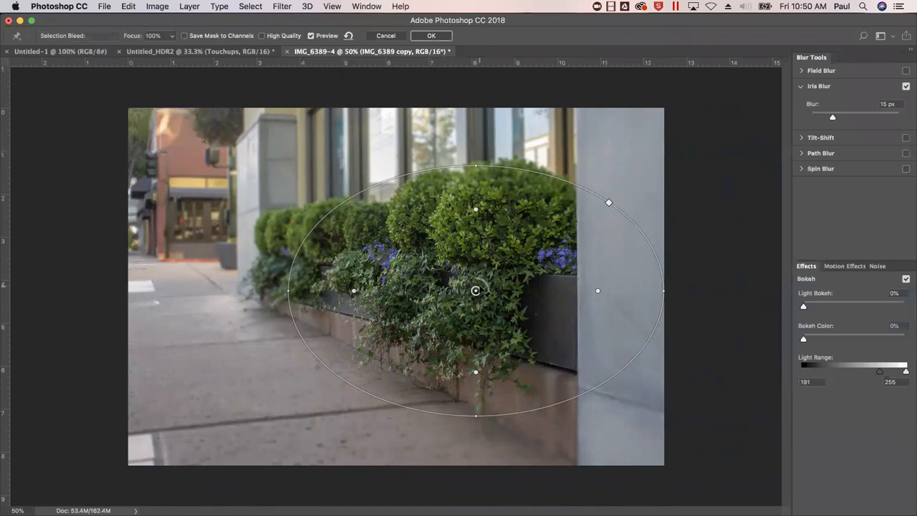
left_click_drag(475, 290, 484, 271)
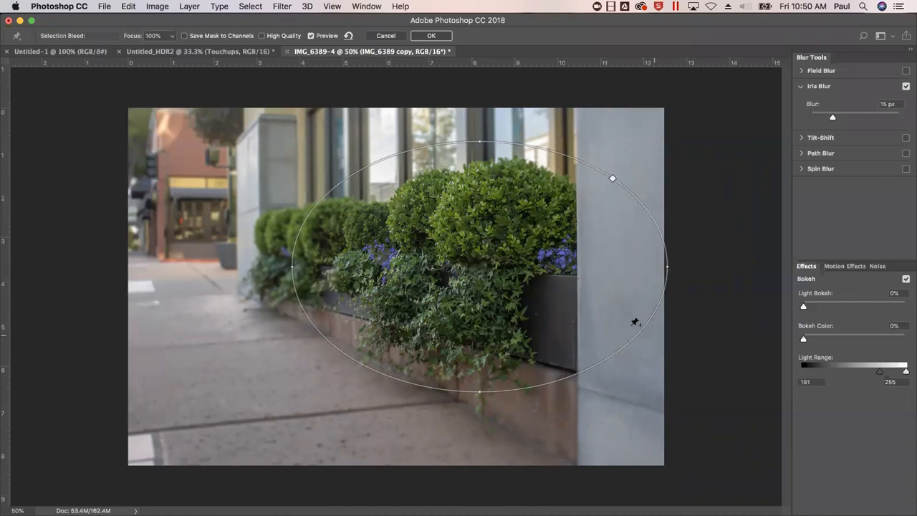
mouse_move(479, 186)
left_mouse_down()
mouse_move(481, 230)
mouse_move(480, 200)
left_mouse_up()
left_click_drag(482, 249, 485, 217)
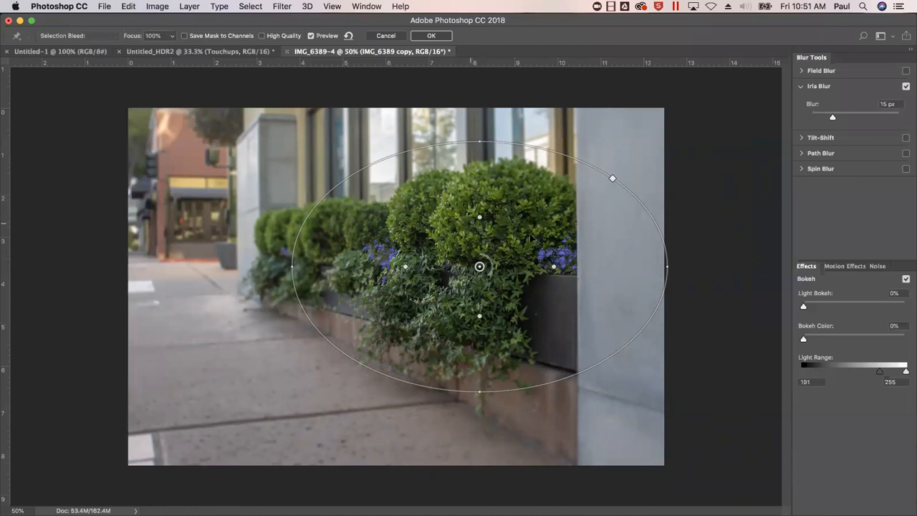
left_click_drag(479, 216, 480, 239)
Step: Enlarge the iris blur ellipse, shift its centre onto the ivy, and extend its sharp inner area toward the far hedge
left_click_drag(296, 294, 262, 284)
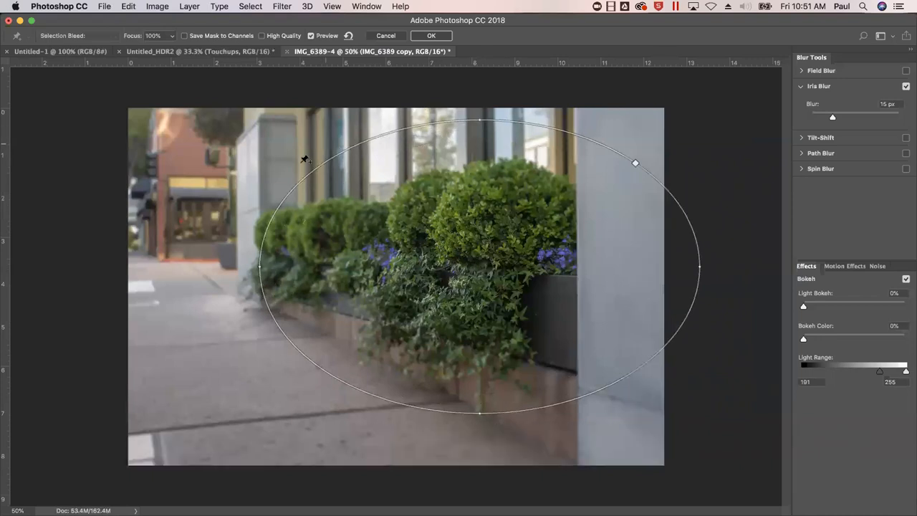
left_click_drag(428, 268, 359, 269)
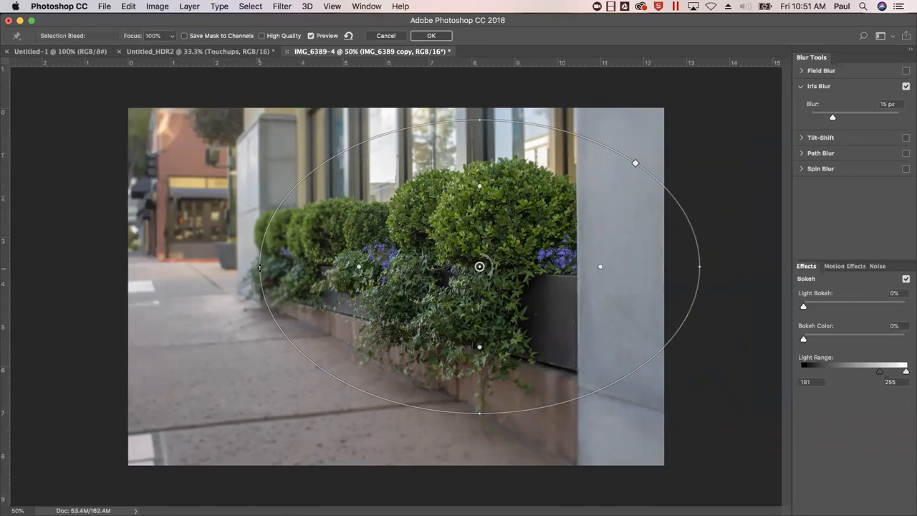
left_click_drag(260, 283, 229, 282)
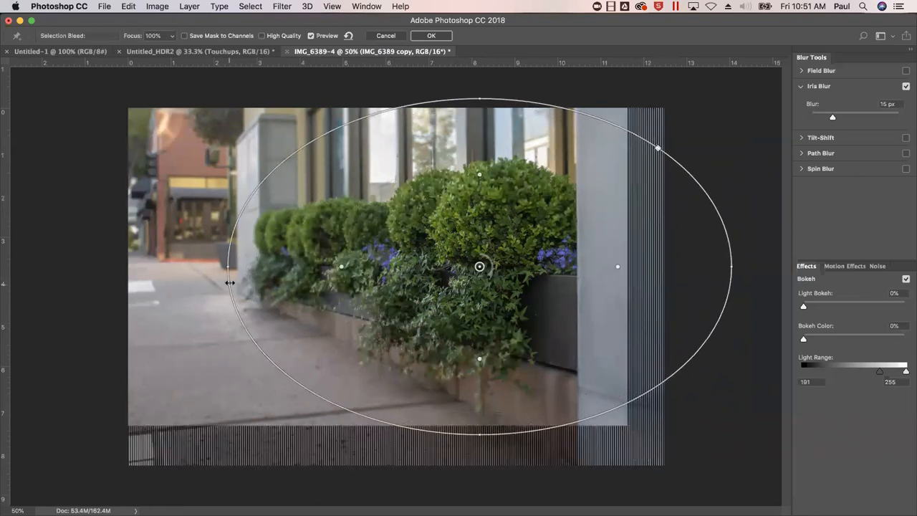
left_click_drag(479, 266, 439, 276)
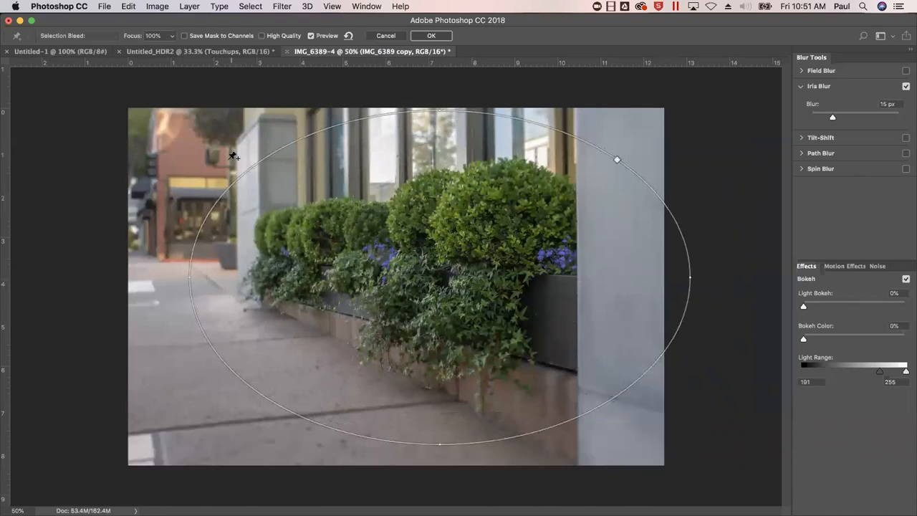
left_click_drag(302, 278, 330, 275)
left_click_drag(331, 277, 302, 277)
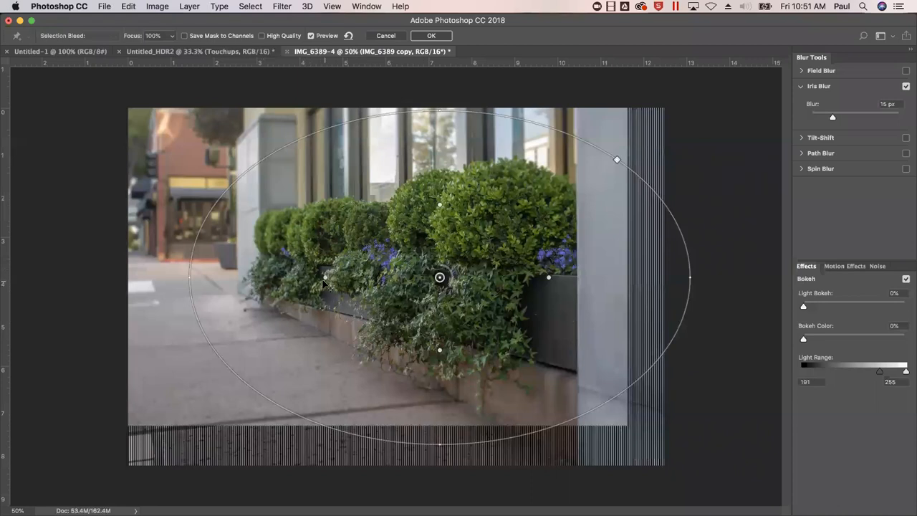
mouse_move(188, 277)
left_mouse_down()
mouse_move(162, 272)
mouse_move(244, 281)
mouse_move(109, 284)
mouse_move(234, 298)
mouse_move(136, 259)
mouse_move(166, 281)
mouse_move(205, 287)
mouse_move(207, 270)
mouse_move(159, 286)
mouse_move(213, 282)
mouse_move(176, 288)
left_mouse_up()
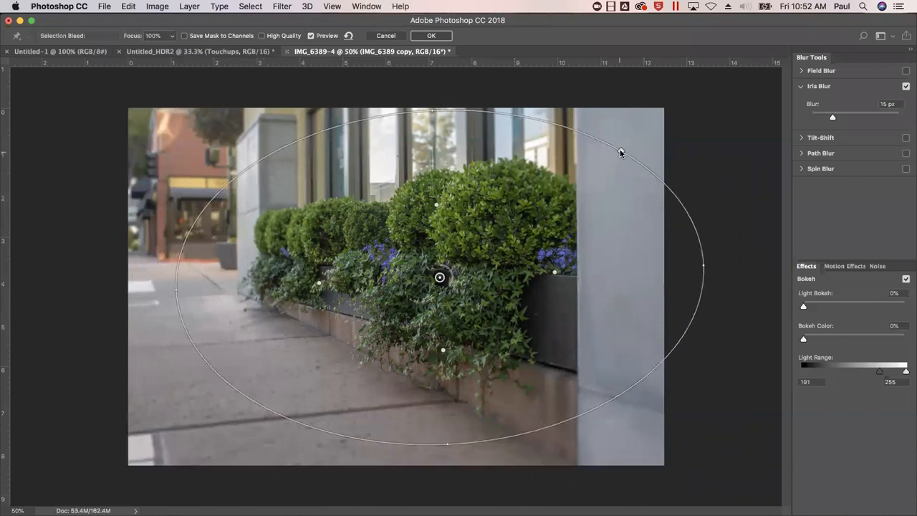
Step: Shrink the iris blur outline closer around the hedge, trying a rounded-rectangle shape before returning it to an ellipse
left_click_drag(621, 161, 675, 112)
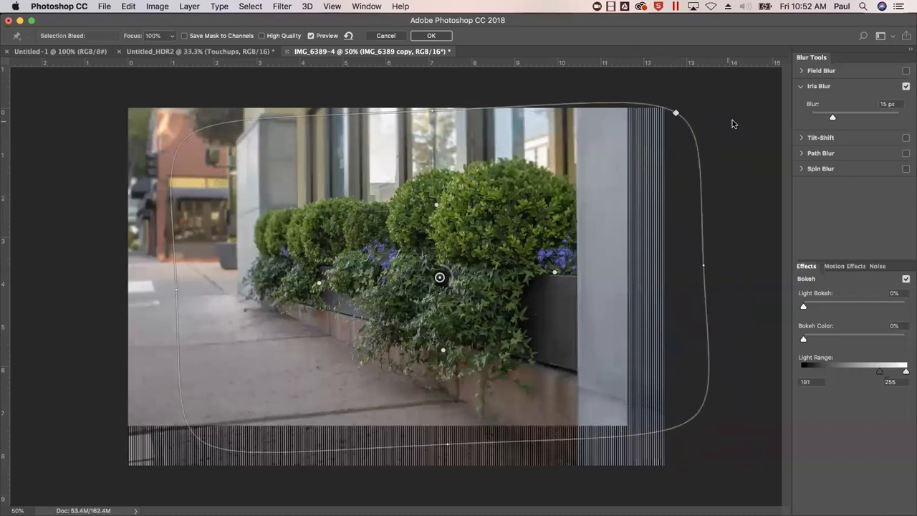
key("super+z")
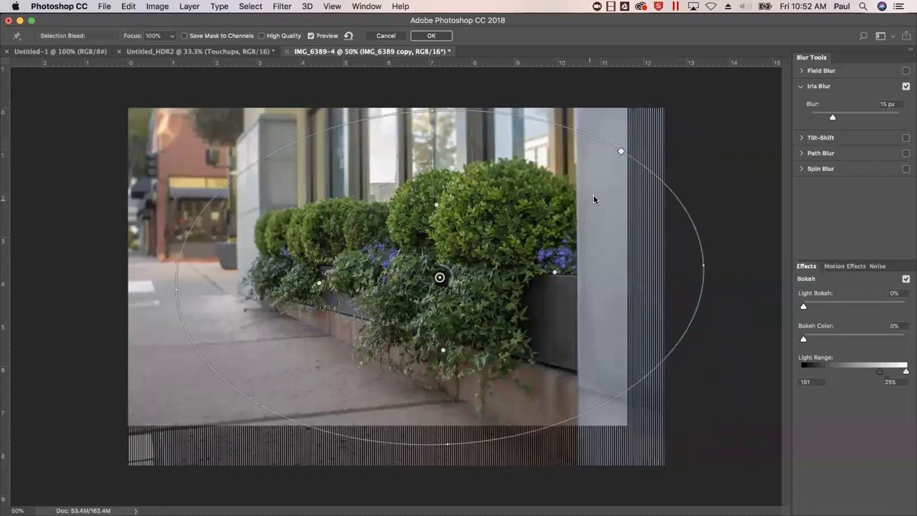
key("super+z")
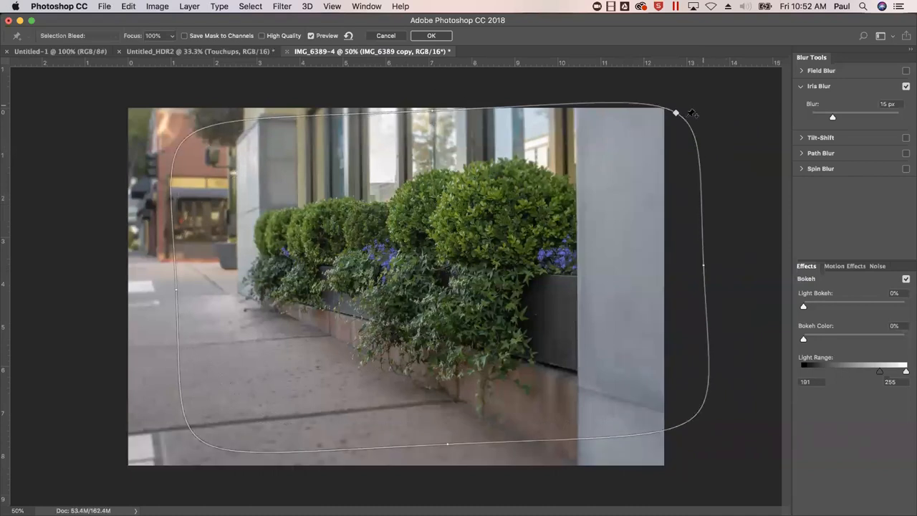
left_click_drag(703, 279, 715, 272)
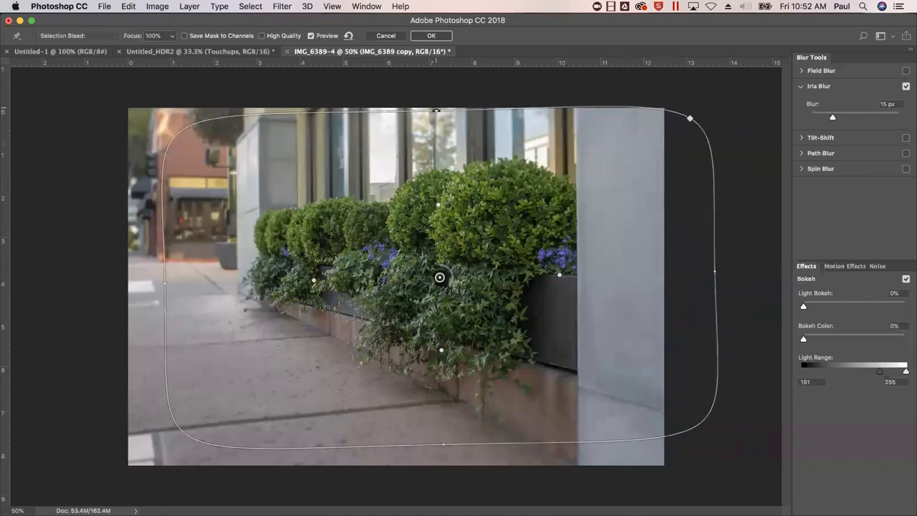
left_click_drag(458, 112, 457, 143)
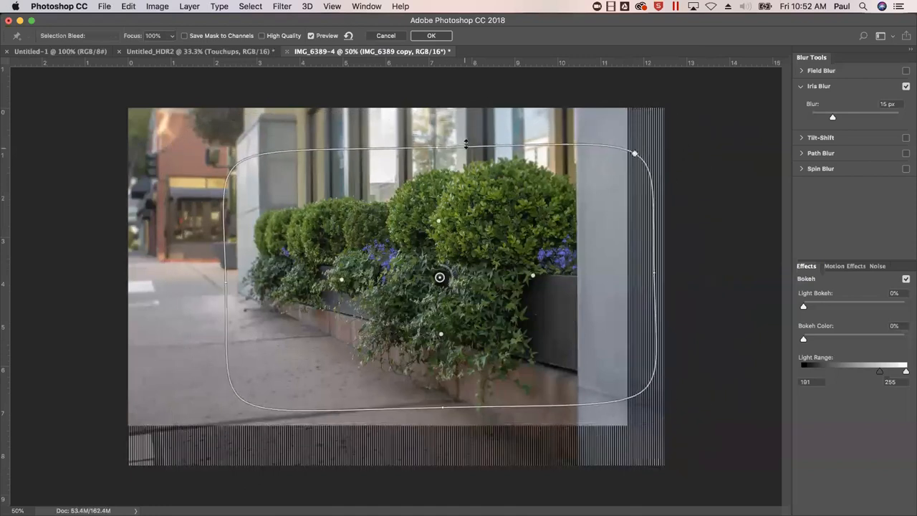
left_click_drag(638, 149, 526, 157)
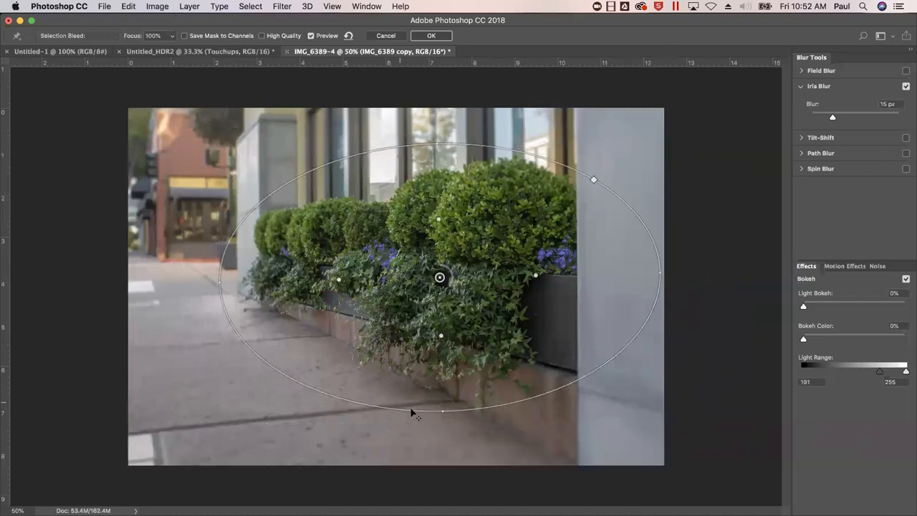
Step: Recentre the iris with a 4 px blur, stretch it vertically, and extend its sharp area individually toward the wall, windows and pavement
left_click_drag(439, 276, 458, 278)
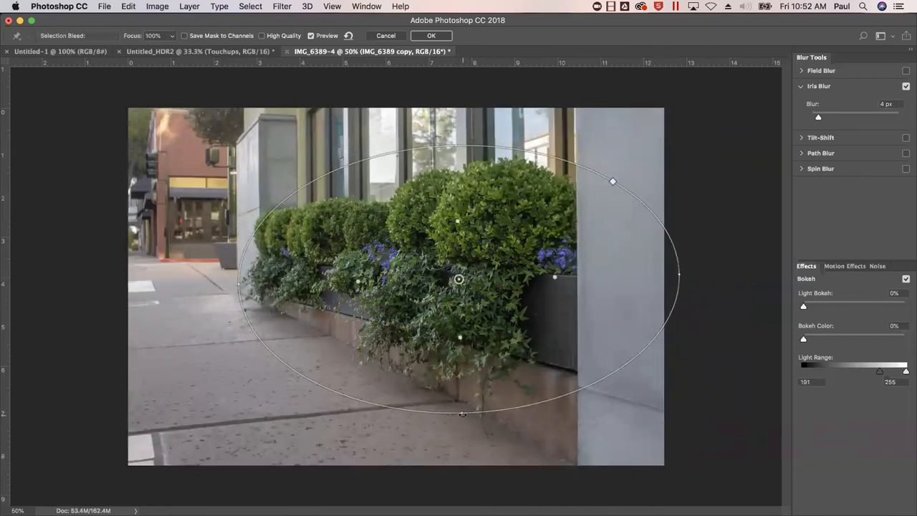
left_click_drag(462, 413, 457, 461)
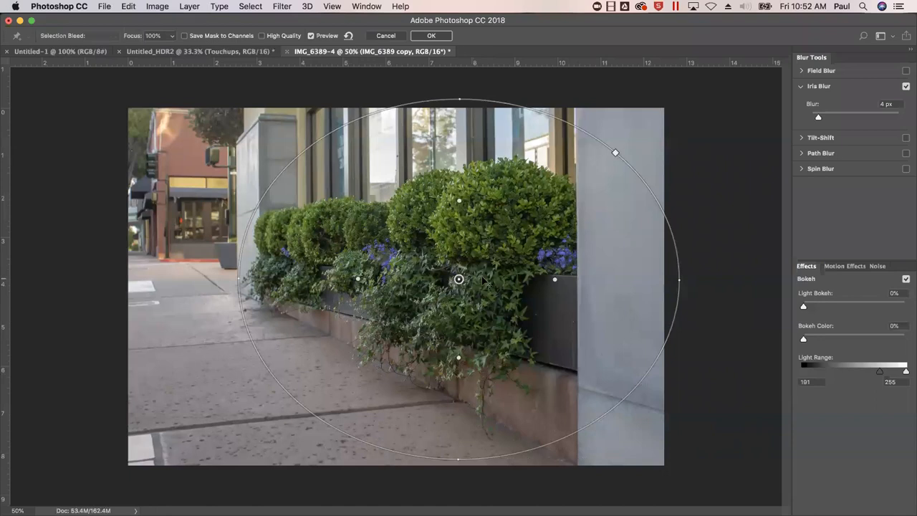
left_click_drag(556, 279, 591, 279)
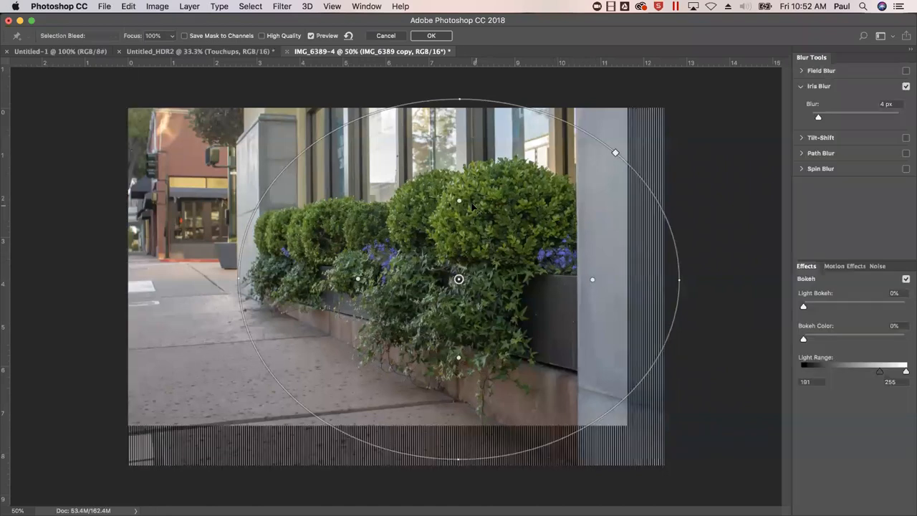
left_click_drag(459, 181, 459, 164)
left_click_drag(458, 357, 458, 384)
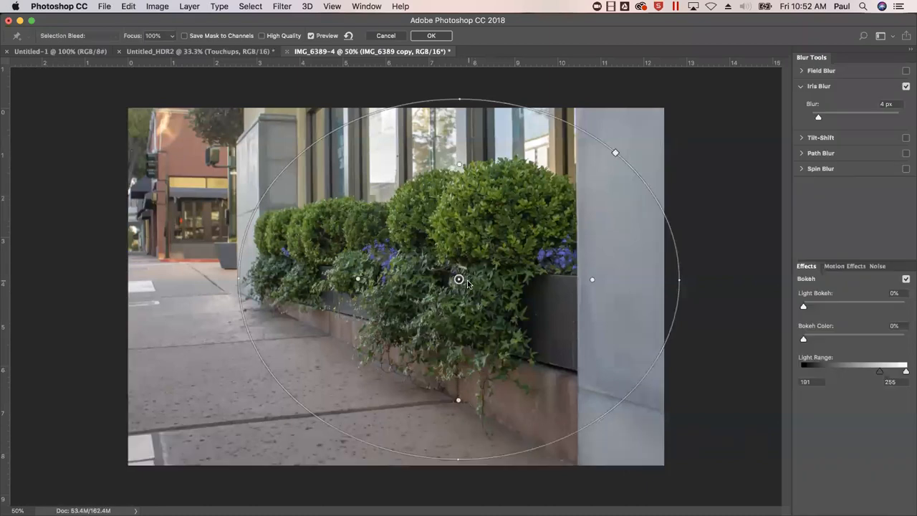
Step: Set the iris blur to 26 px and extend its sharp area independently over the windows, grey wall and pavement below the ivy
left_click_drag(470, 278, 456, 295)
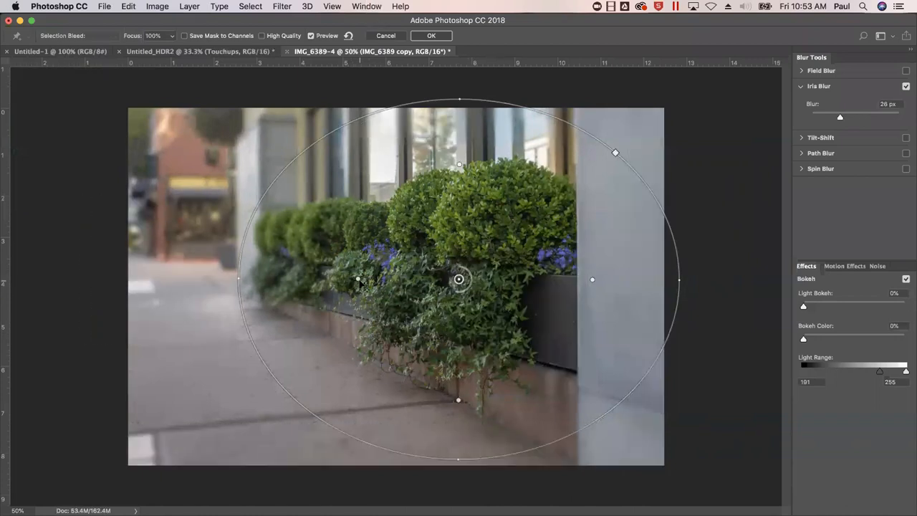
left_click_drag(357, 278, 363, 286)
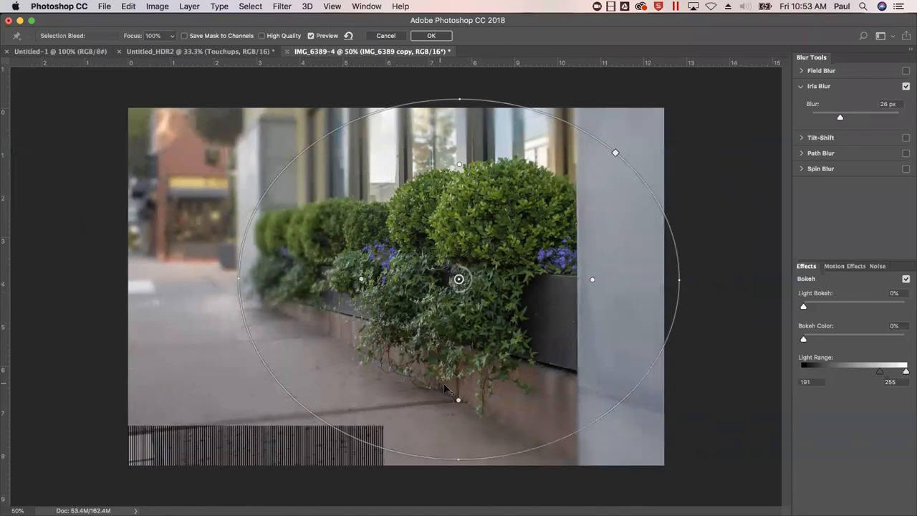
left_click_drag(458, 399, 462, 442)
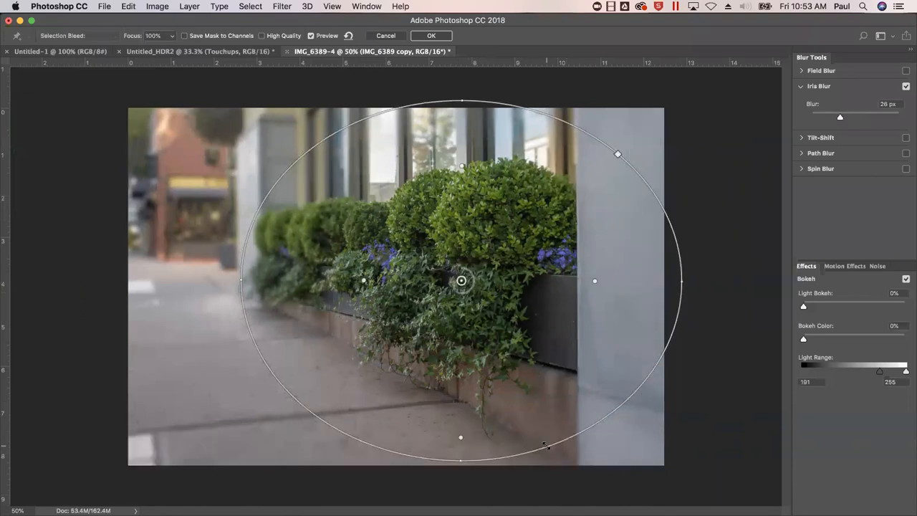
left_click_drag(462, 160, 478, 99)
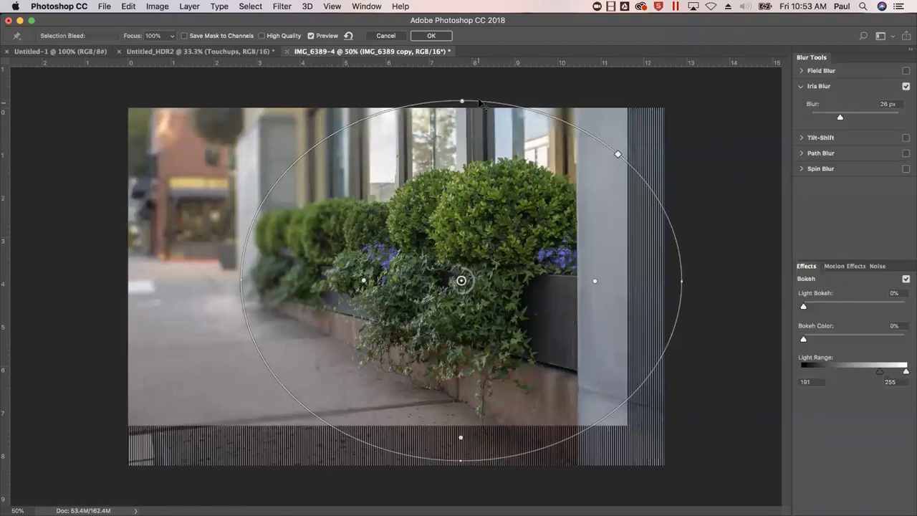
left_click_drag(594, 281, 650, 280)
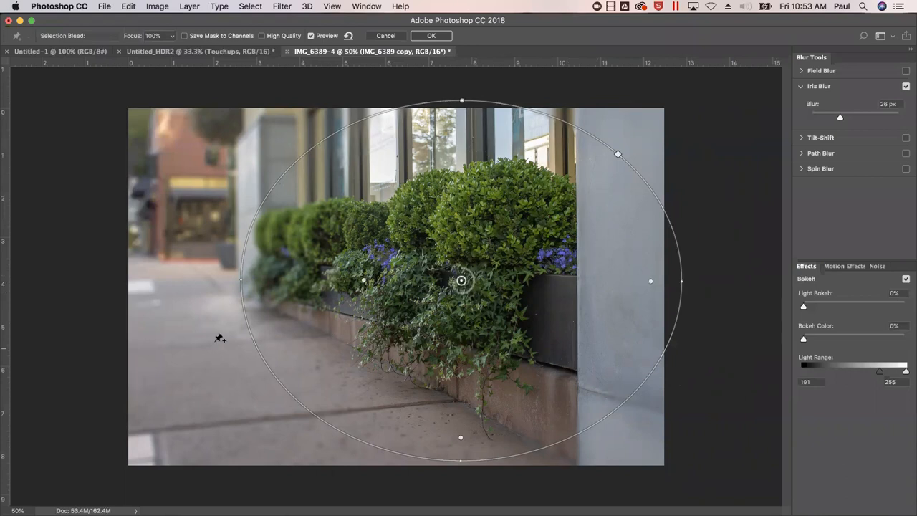
Step: Add a second iris blur pin, try it on the grey wall, and settle it on the pavement in the photo's lower-left corner
left_click(203, 420)
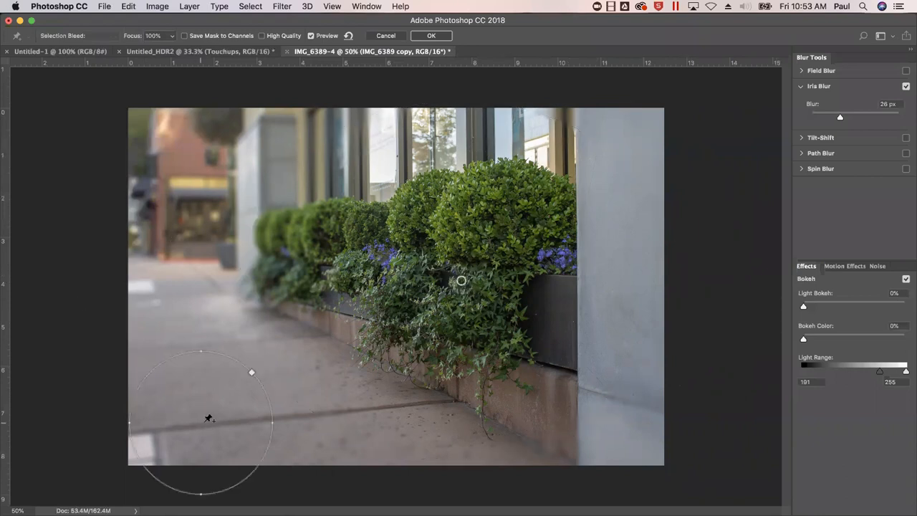
left_click_drag(205, 420, 661, 419)
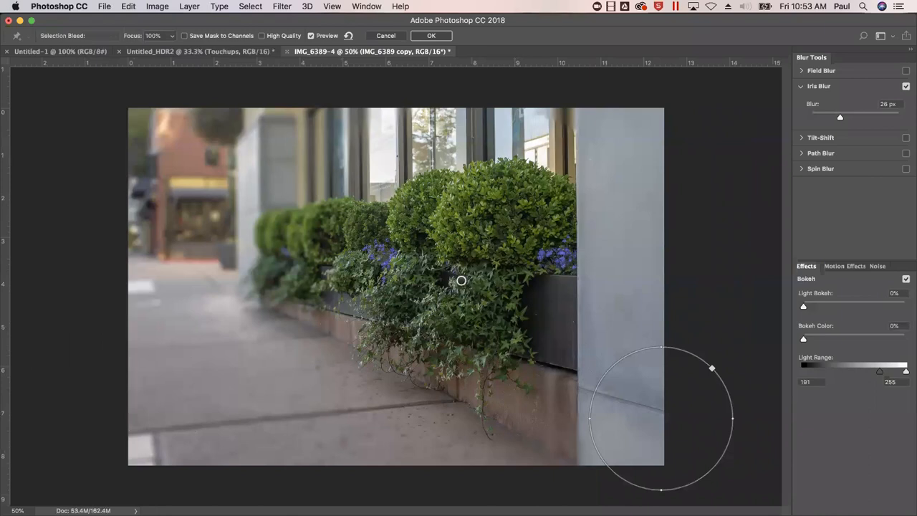
left_click_drag(648, 419, 670, 427)
left_click_drag(654, 424, 199, 415)
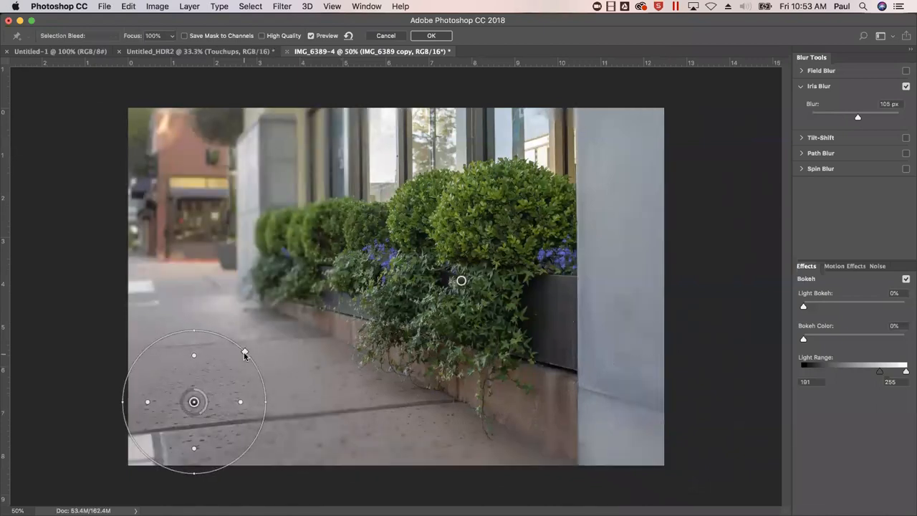
Step: Square off the pavement iris, set its blur to 17 px, and stretch it nearly level across the full width of the foreground
left_click_drag(245, 352, 260, 336)
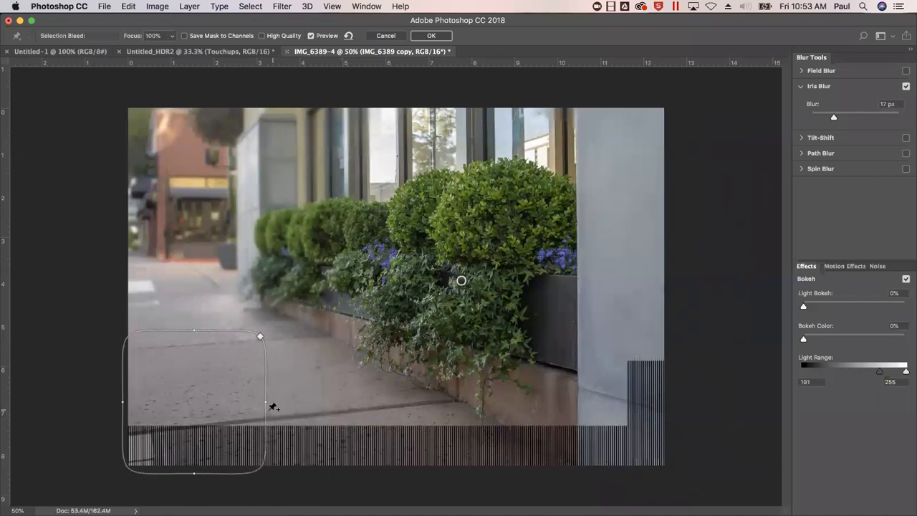
left_click_drag(266, 400, 730, 407)
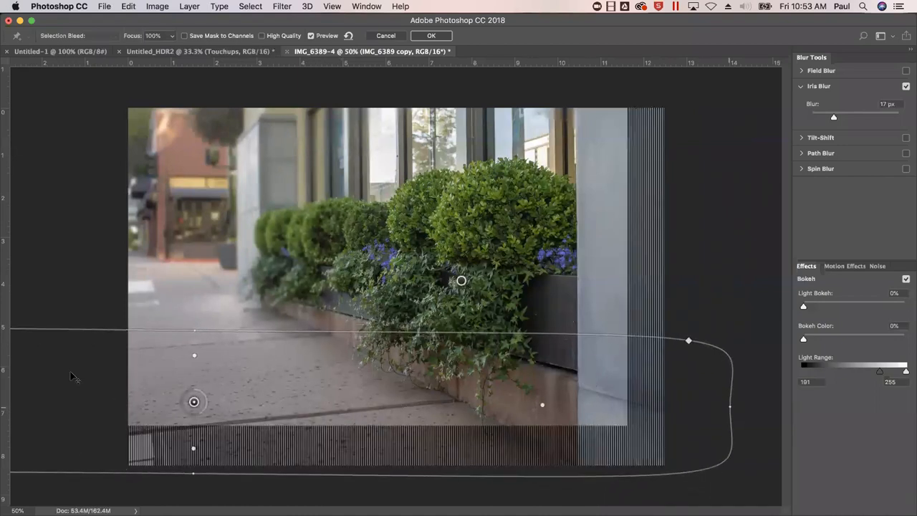
left_click_drag(195, 403, 358, 399)
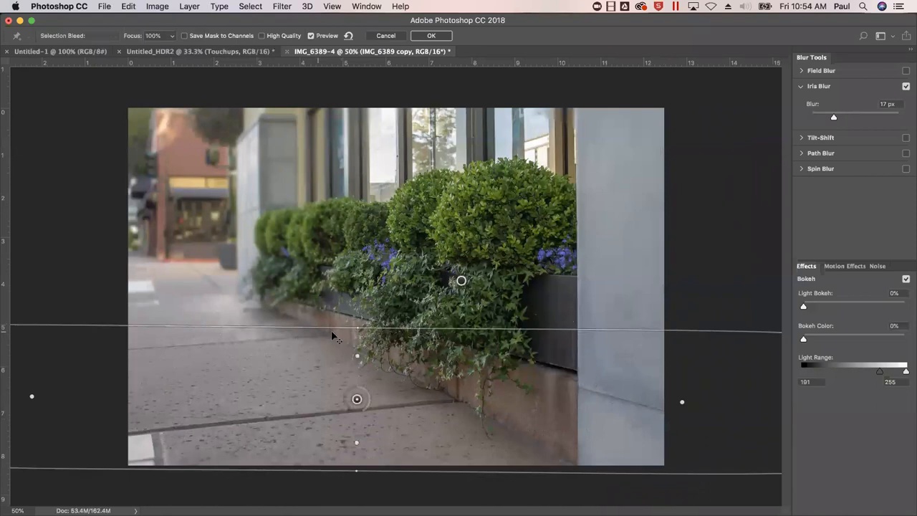
left_click_drag(357, 327, 356, 324)
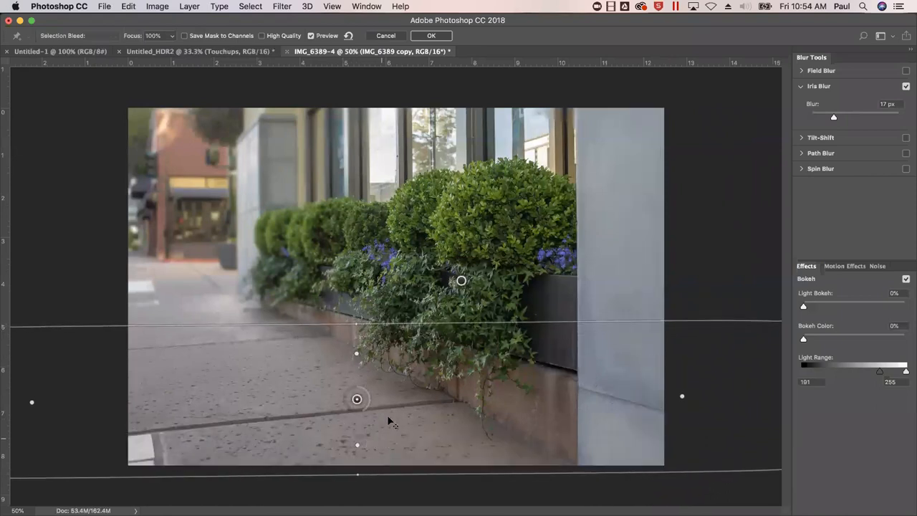
Step: Set the pavement iris blur to 9 px and pull its sharp inner area in from the sides
left_click_drag(371, 400, 372, 404)
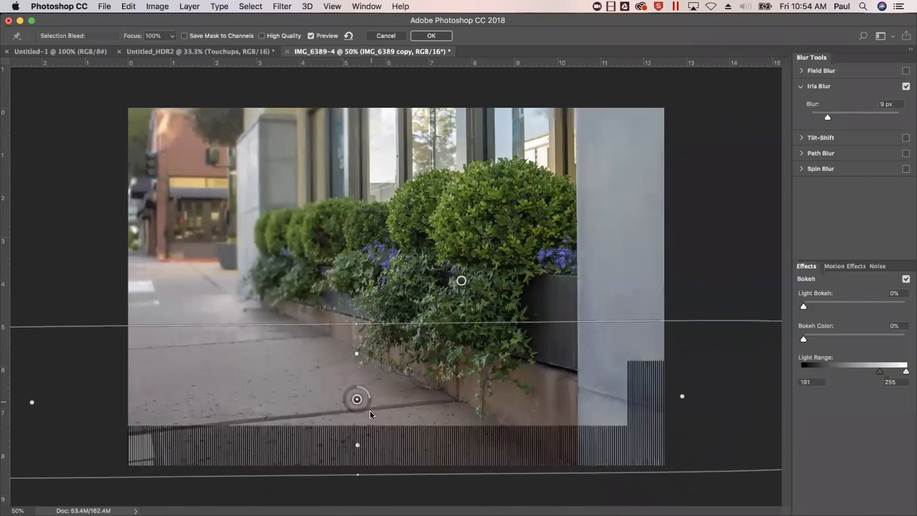
left_click_drag(682, 395, 577, 396)
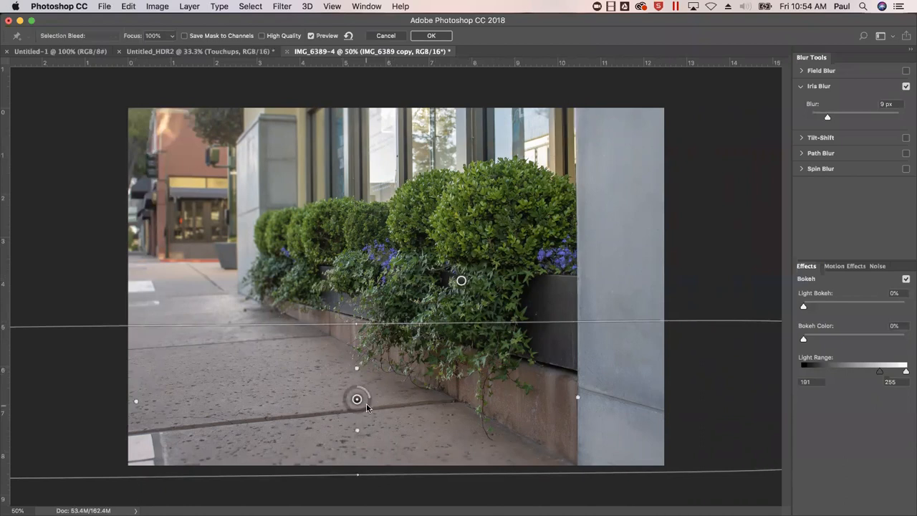
left_click_drag(368, 407, 368, 403)
Step: Reselect the iris centred on the ivy, set its blur to 26 px, and apply the blur to the smart object copy
left_click(460, 280)
left_click_drag(473, 295, 458, 296)
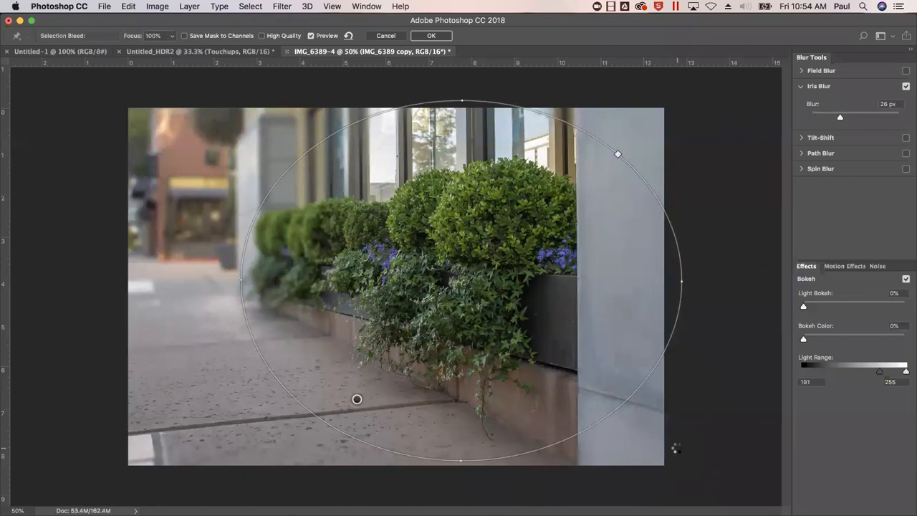
key("Return")
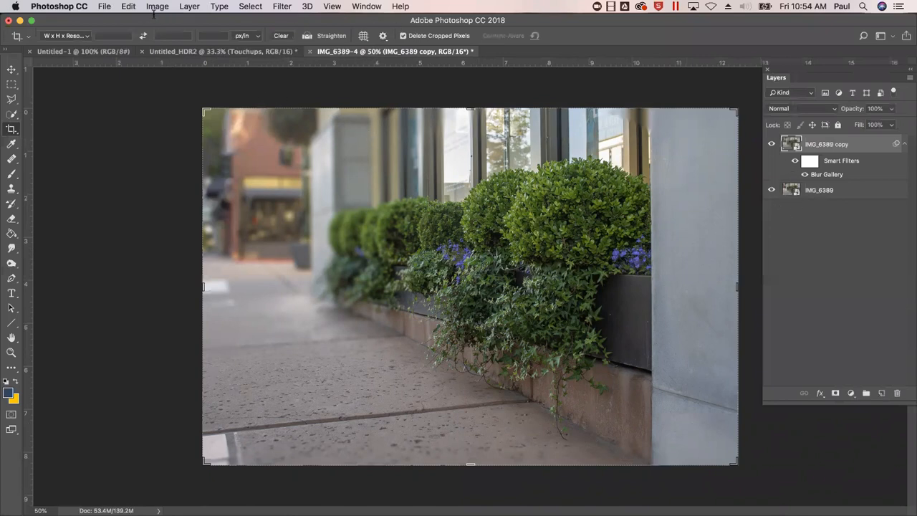
Step: Open the Camera Raw Filter on the IMG_6389 copy, set the post-crop vignetting amount to -17, and apply the automatic basic tone adjustments
left_click(281, 8)
left_click(306, 77)
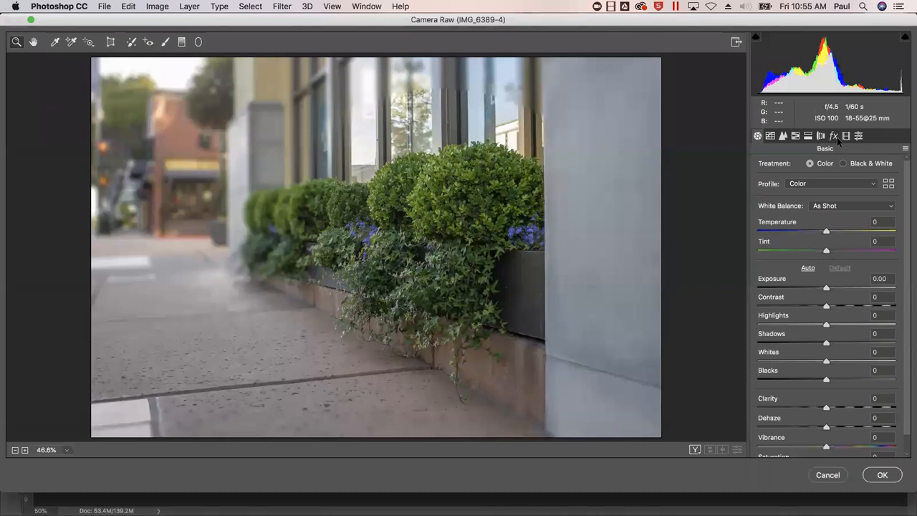
left_click(834, 136)
left_click_drag(821, 290, 818, 295)
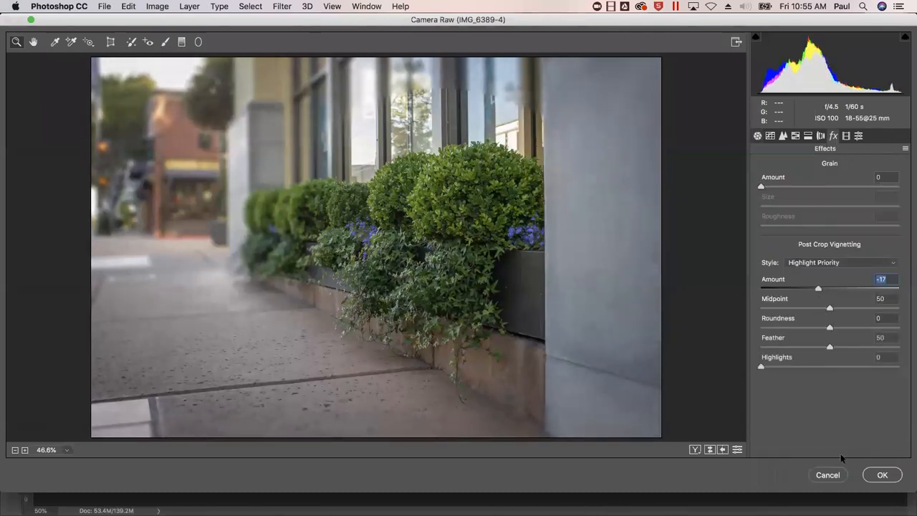
key("Tab")
left_click(757, 136)
left_click(807, 267)
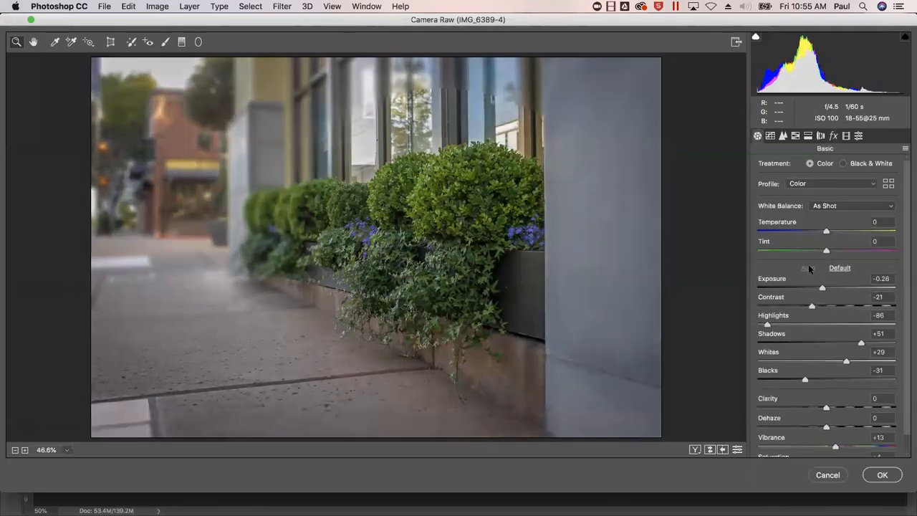
Step: Set the clarity to +44, raise the vibrance slightly, and apply the Camera Raw Filter to the IMG_6389 copy
left_click_drag(827, 406, 856, 407)
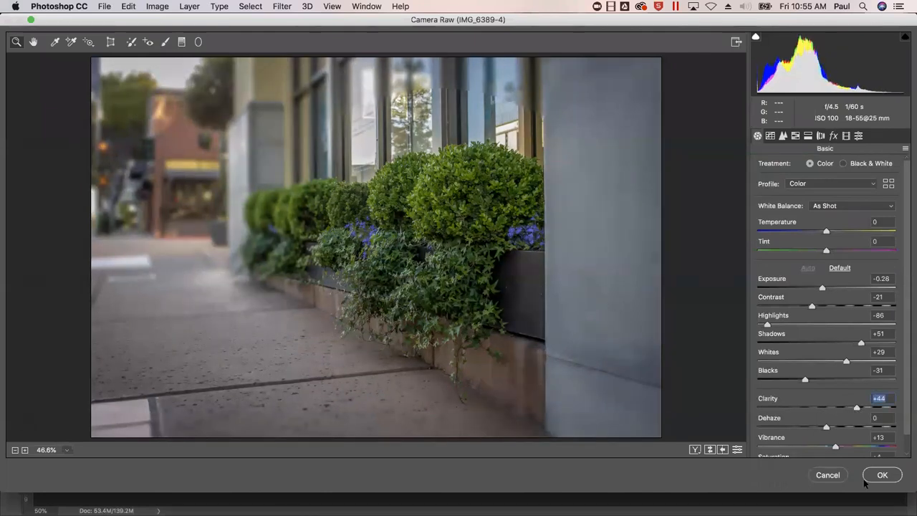
left_click_drag(835, 447, 840, 447)
left_click(880, 476)
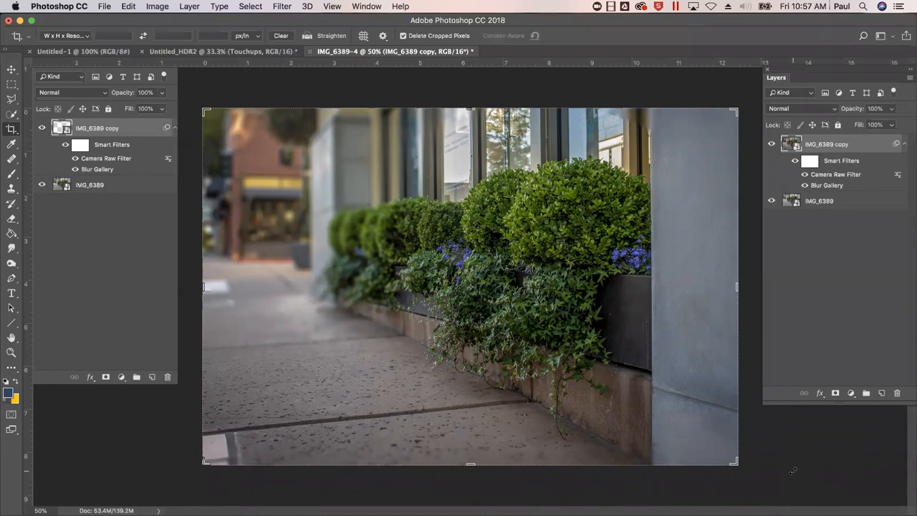
Step: Switch to the Photography Pt. 2 presentation in Chrome, show the closing Thanks! slide, and return to Photoshop
key("ctrl+Up")
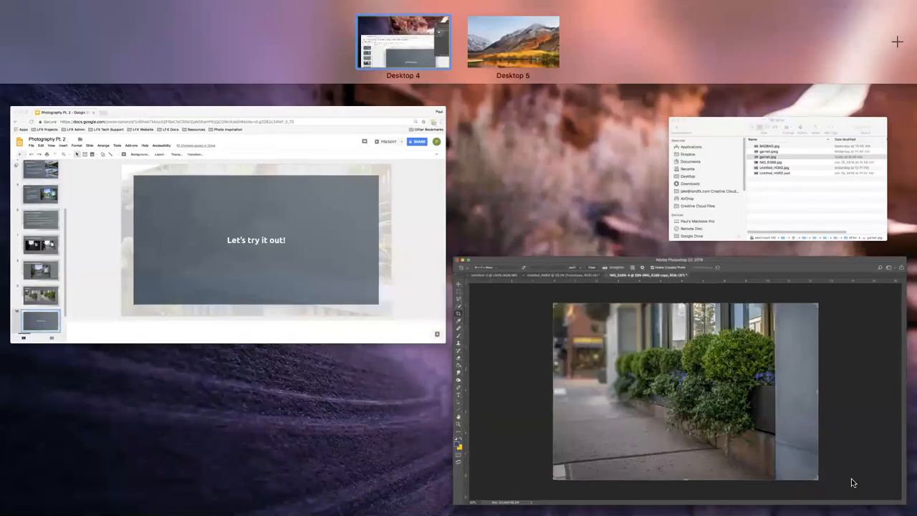
left_click(192, 292)
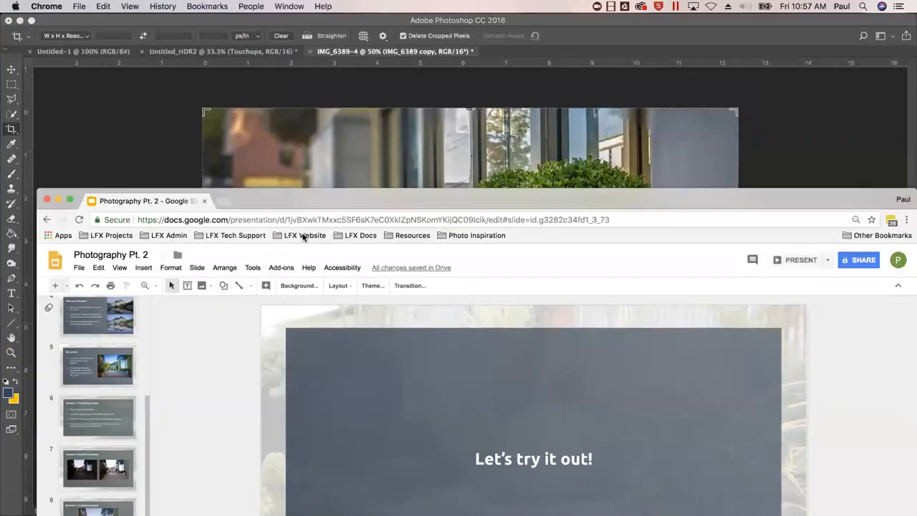
scroll(77, 396, "down", 2)
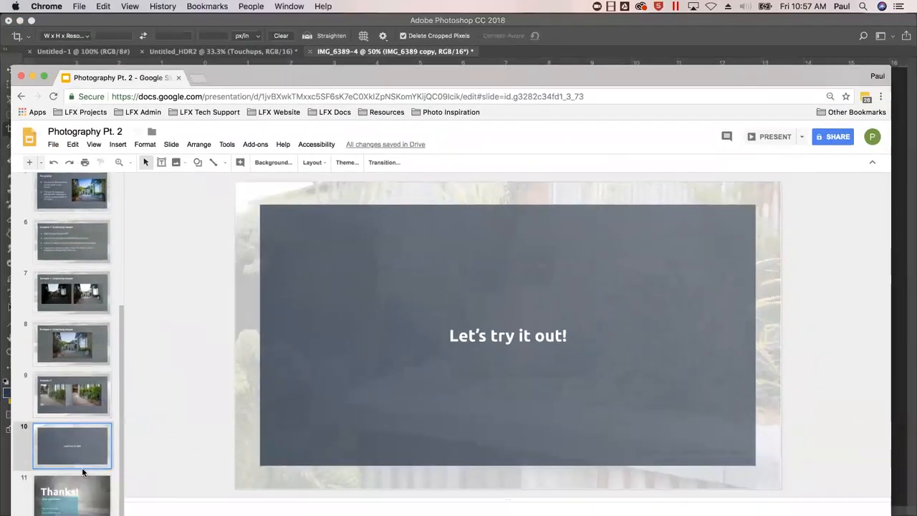
left_click(86, 487)
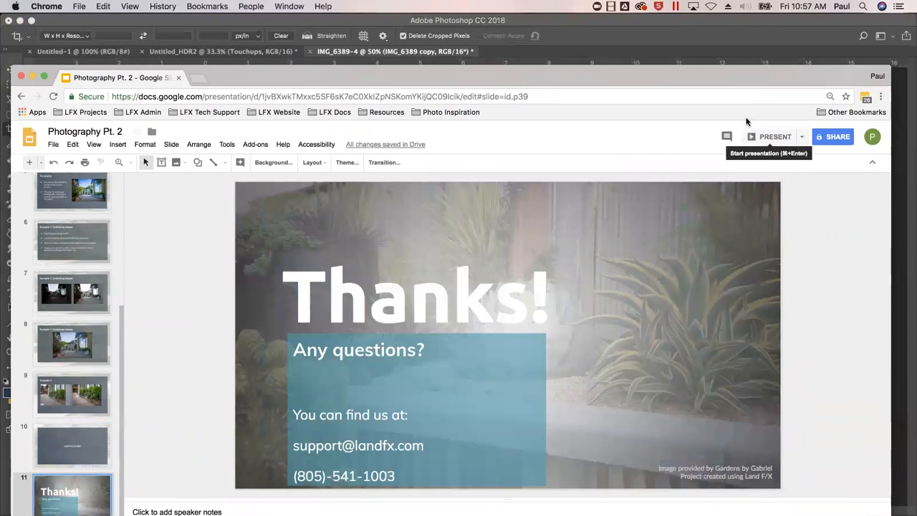
left_click(729, 36)
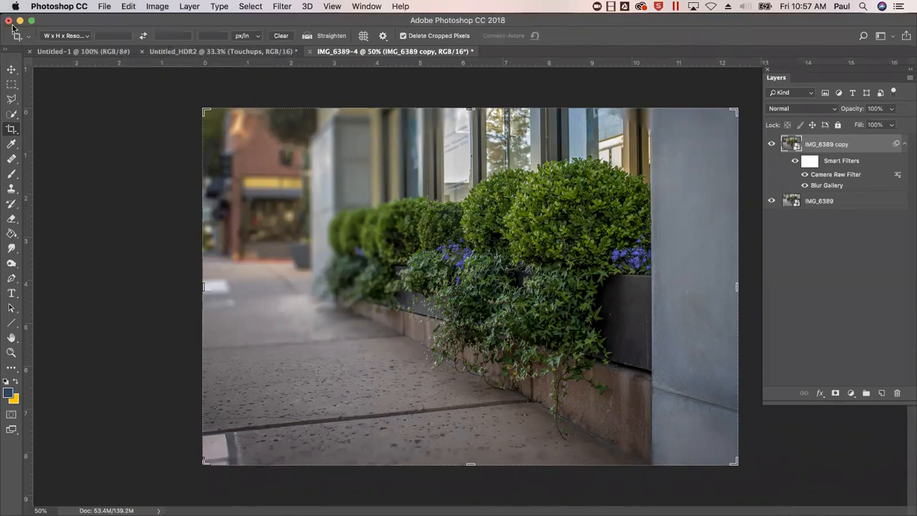
Step: Bring up the Untitled_HDR2 image and undo its last size reduction
left_click(201, 52)
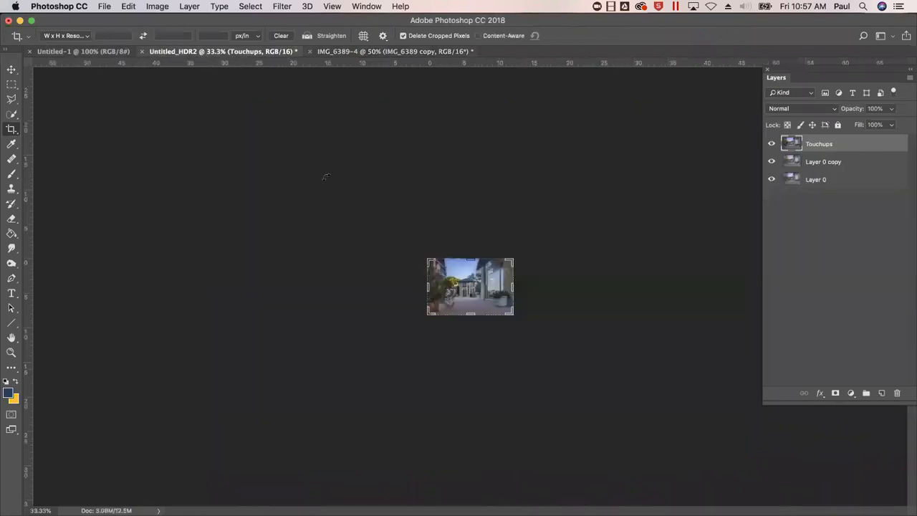
key("super+plus")
key("super+plus")
key("super+plus")
key("super+plus")
key("super+plus")
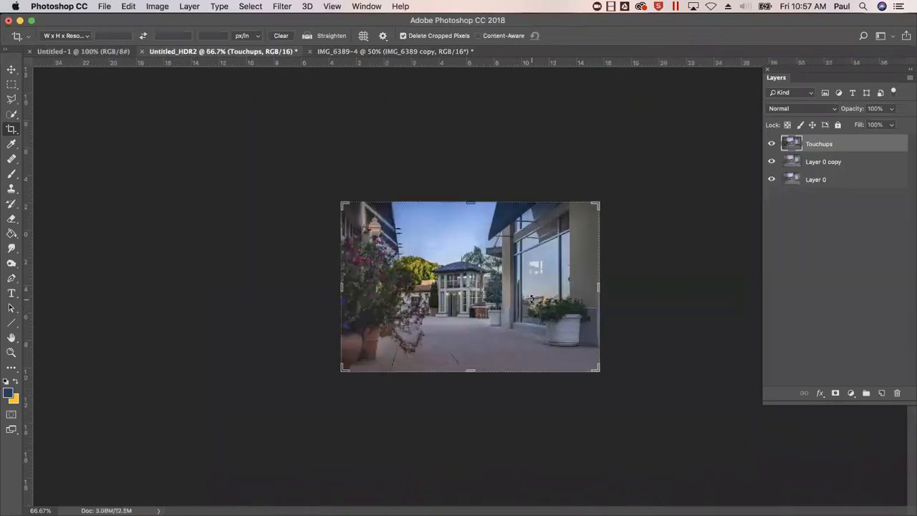
key("super+minus")
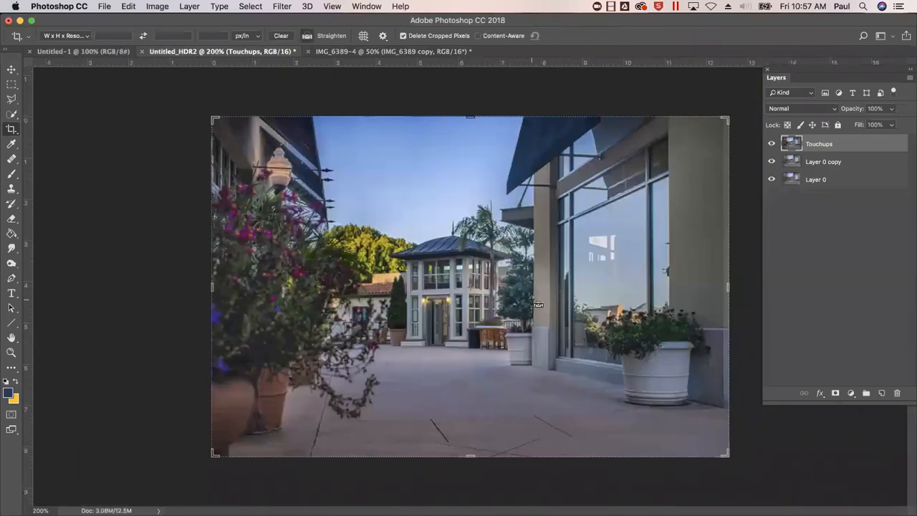
key("super+z")
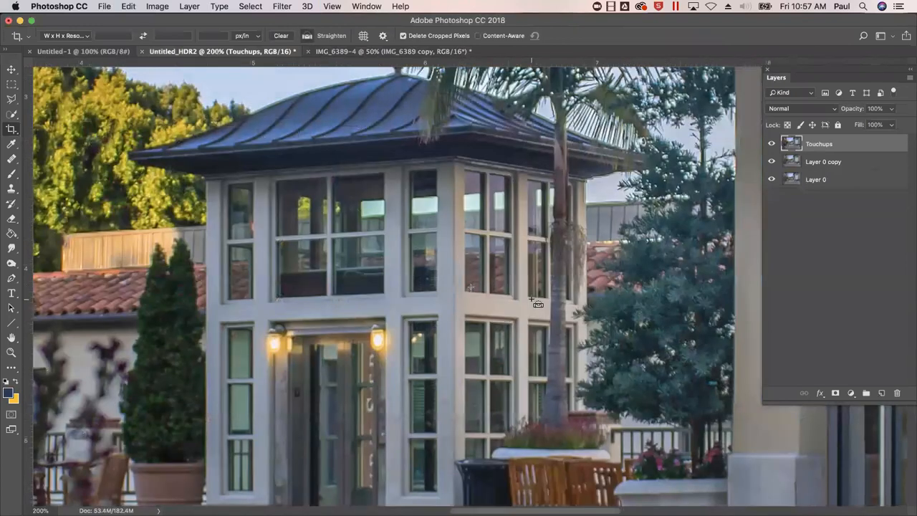
key("super+minus")
key("super+minus")
key("super+minus")
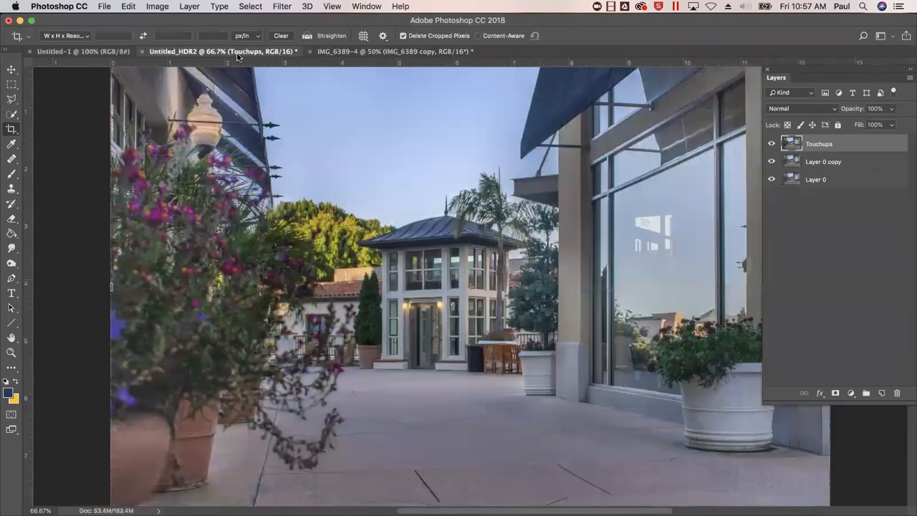
Step: Open the Camera Raw Filter on the Touchups layer and raise the saturation to +76 and the vibrance to +23
left_click(282, 7)
left_click(315, 76)
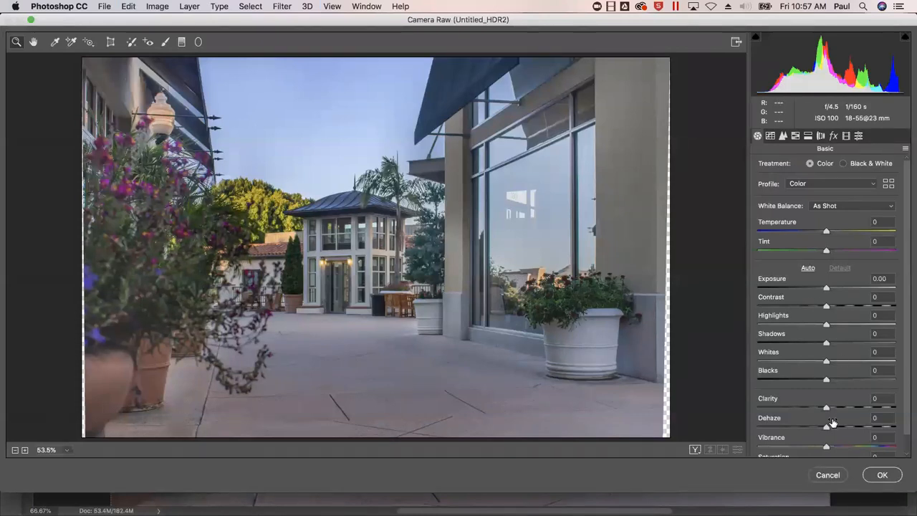
scroll(830, 445, "down", 1)
left_click_drag(831, 445, 868, 445)
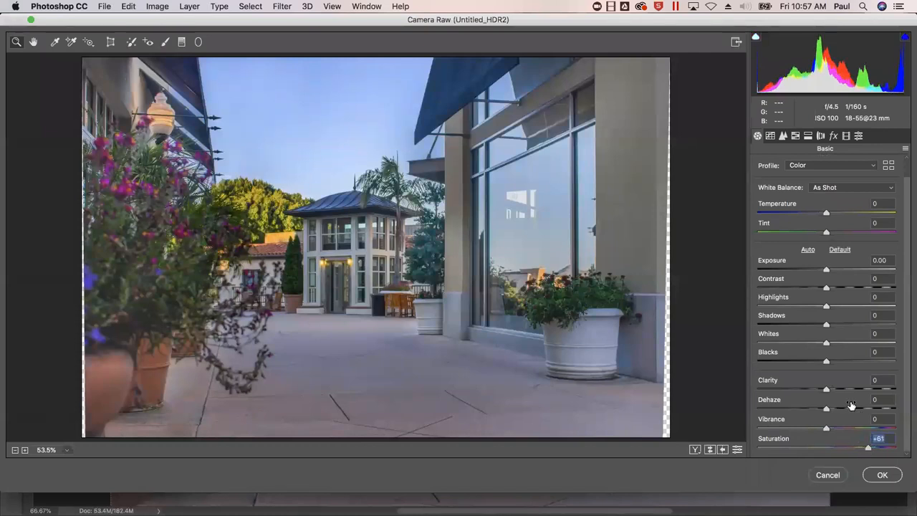
left_click_drag(867, 448, 887, 450)
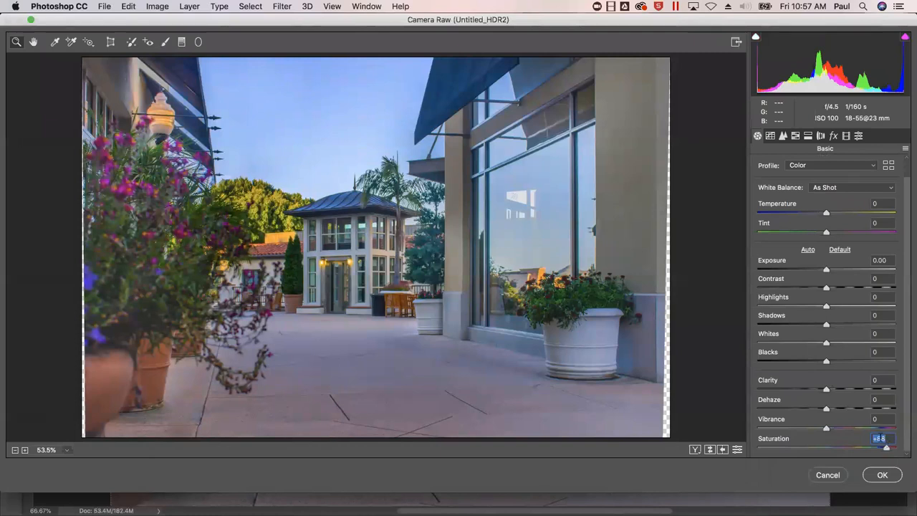
left_click_drag(886, 449, 843, 430)
left_click(853, 429)
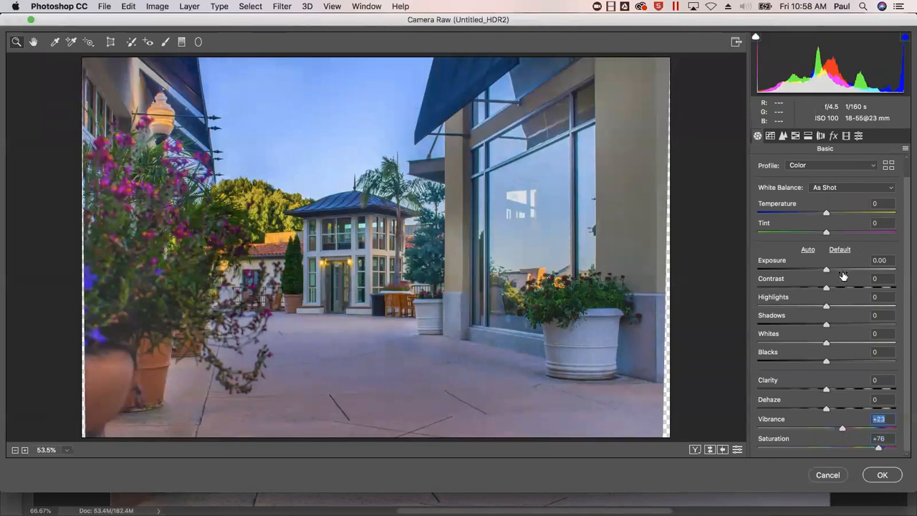
Step: Try the vibrance and saturation both at -100, and try strong settings of +67 vibrance and +88 saturation
left_click_drag(840, 435, 745, 446)
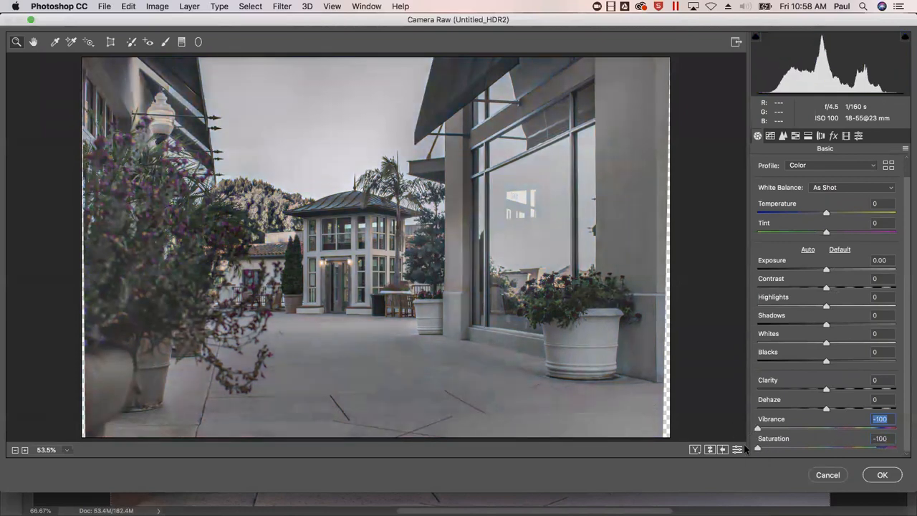
left_click(756, 445)
left_click_drag(775, 447, 866, 434)
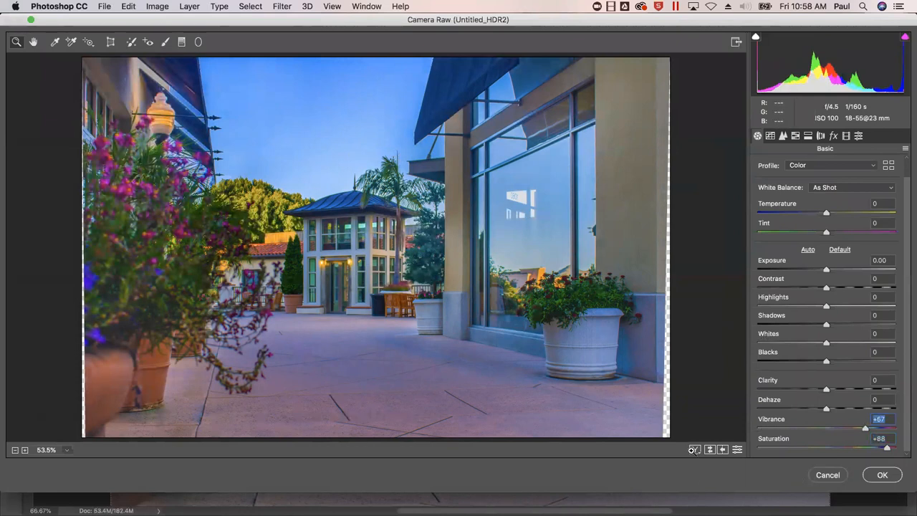
Step: Reduce the vibrance to +2 and the saturation to +1
left_click_drag(859, 428, 842, 449)
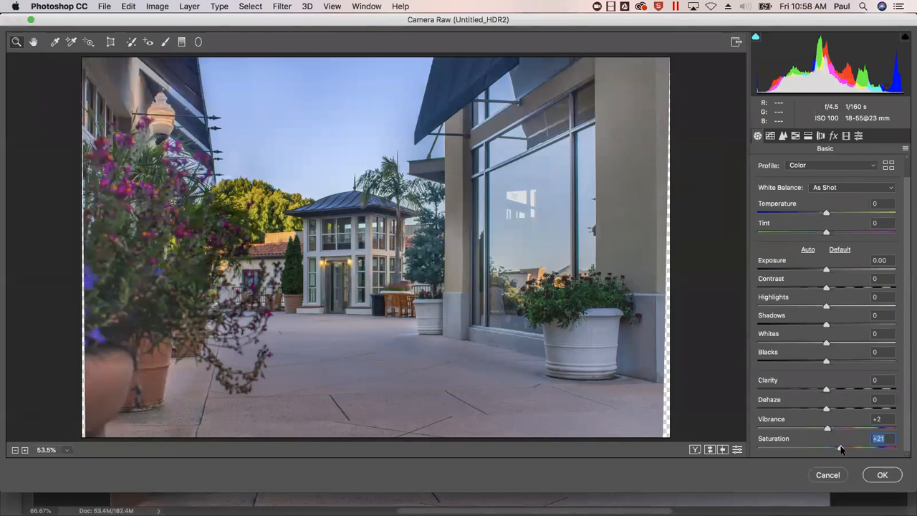
mouse_move(841, 448)
left_mouse_down()
mouse_move(858, 448)
mouse_move(826, 448)
left_mouse_up()
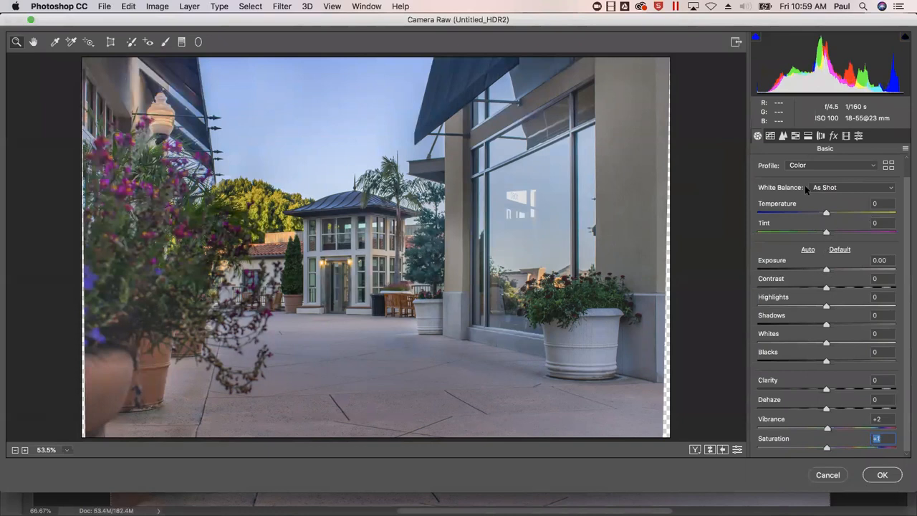
Step: Try exposures of +0.35 and +0.20 on the courtyard photo and reset the exposure to 0
mouse_move(827, 267)
left_mouse_down()
mouse_move(840, 273)
mouse_move(831, 274)
left_mouse_up()
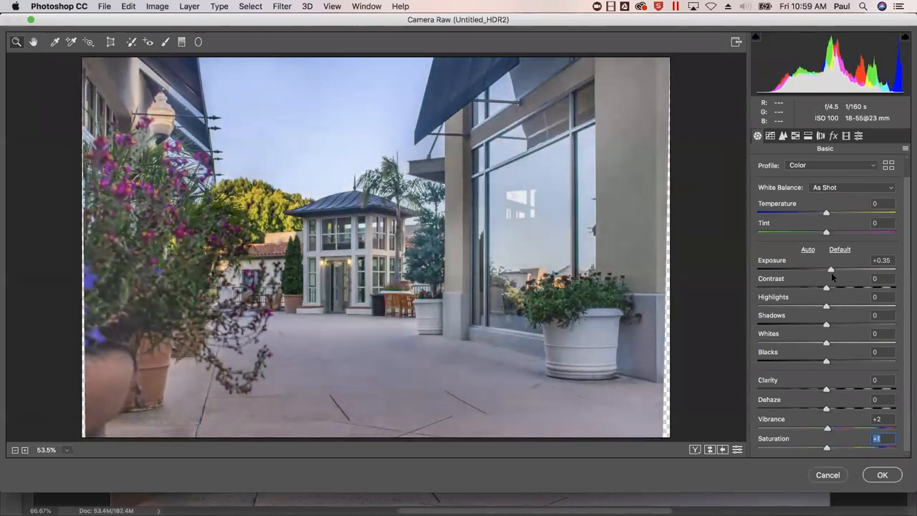
left_click_drag(831, 272, 826, 239)
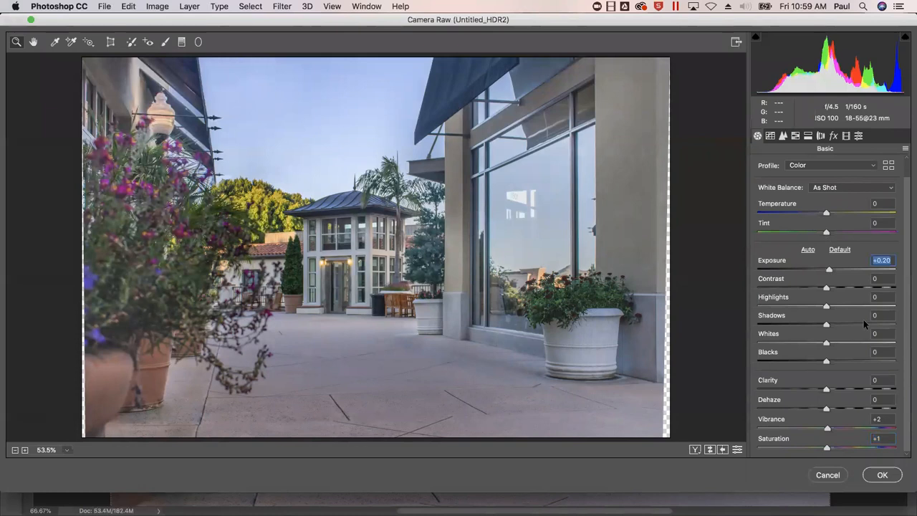
type("0")
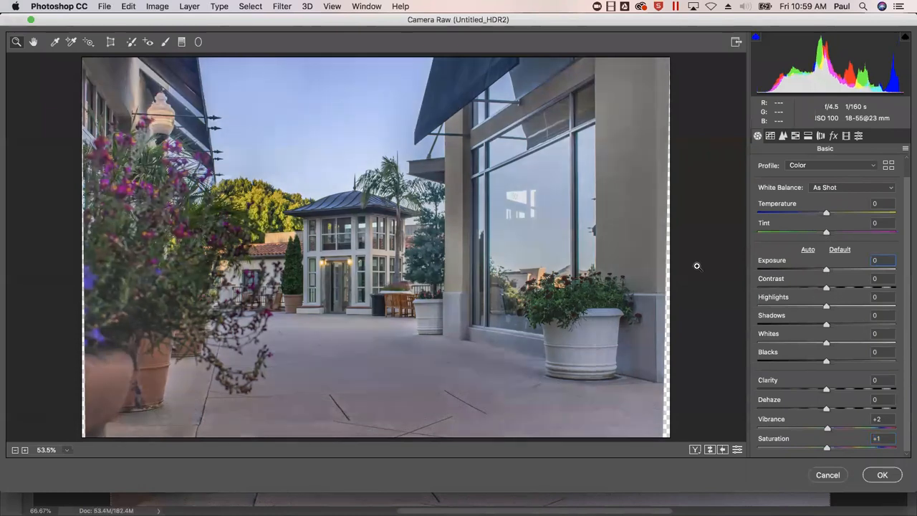